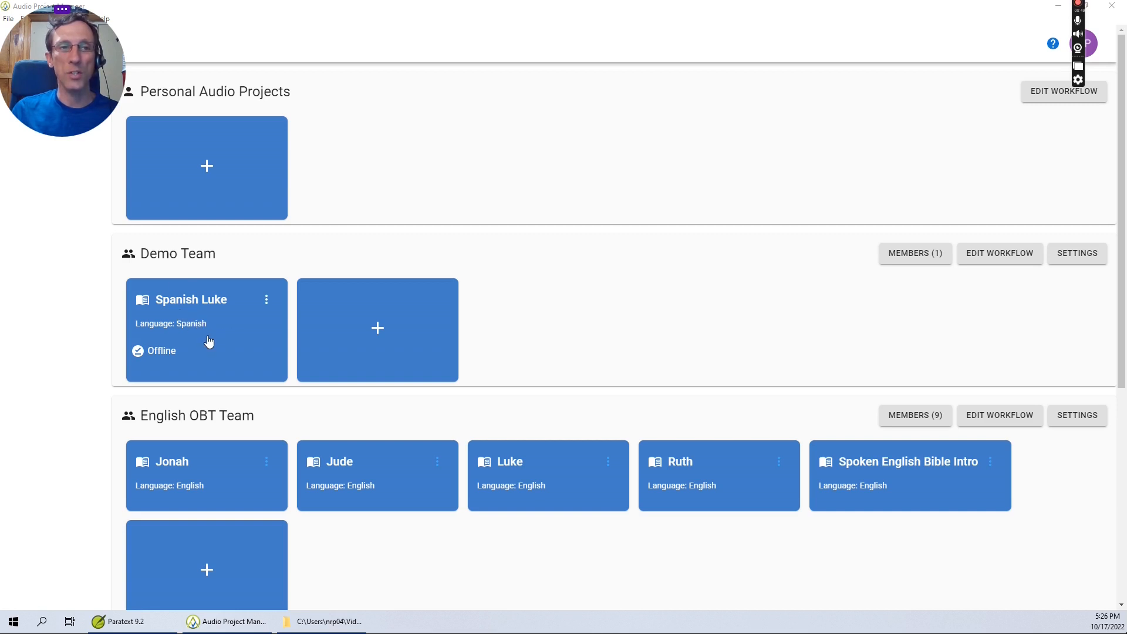
- Look through the team projects and examine the Demo Team's workflow steps and their assigned tools
{"action": "scroll", "coordinate": [385, 182], "scroll_direction": "down", "scroll_amount": 1}
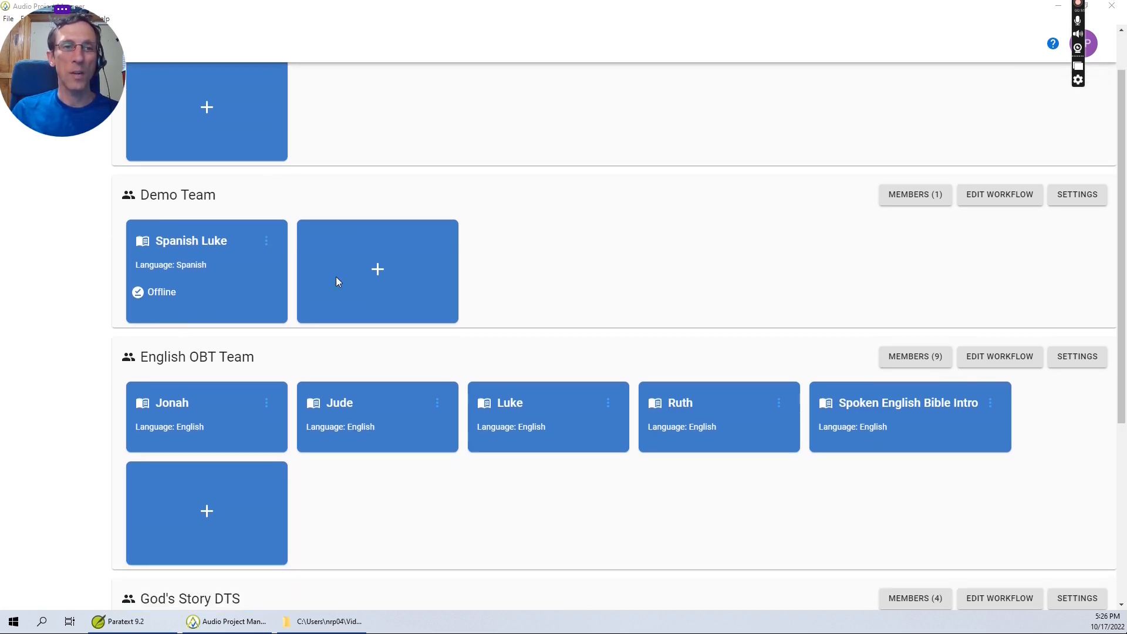
{"action": "scroll", "coordinate": [392, 253], "scroll_direction": "down", "scroll_amount": 5}
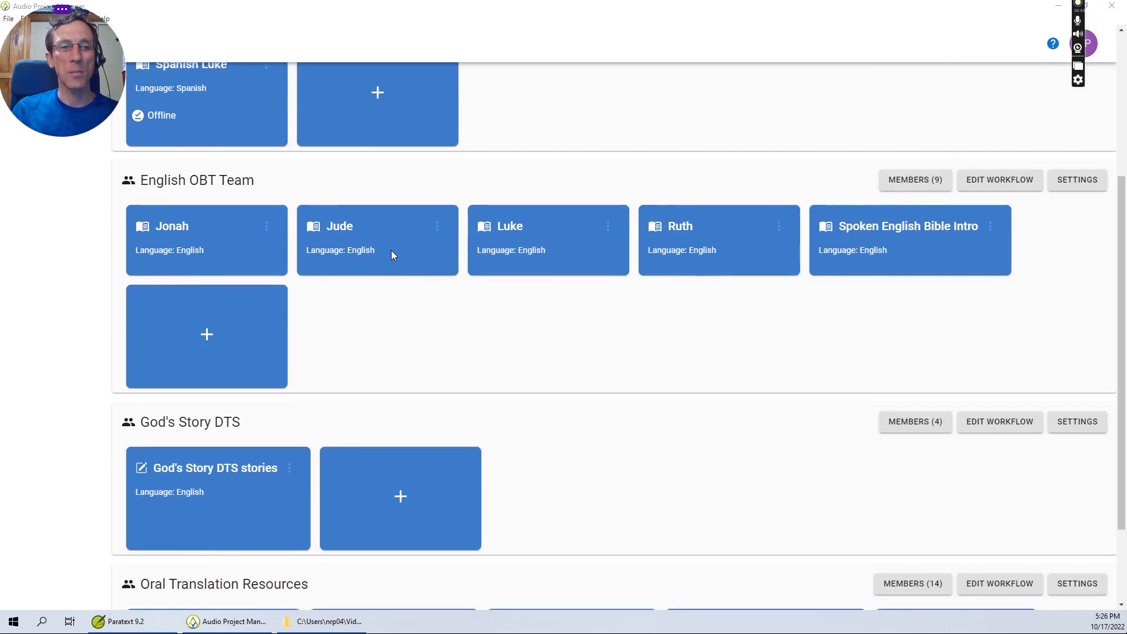
{"action": "scroll", "coordinate": [391, 251], "scroll_direction": "up", "scroll_amount": 6}
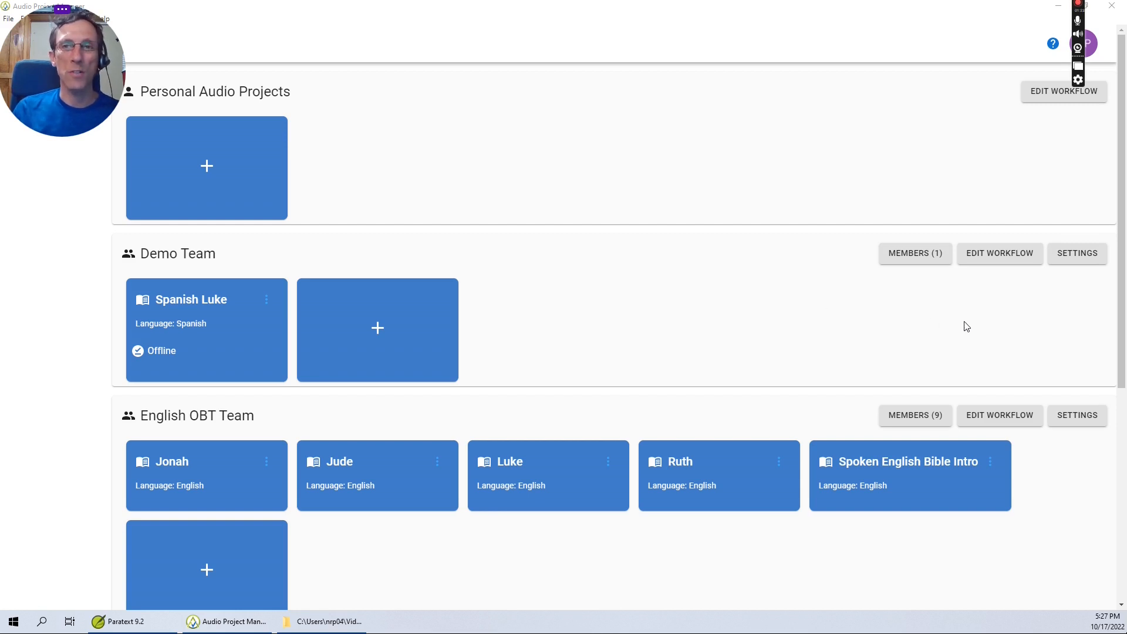
{"action": "left_click", "coordinate": [1001, 259]}
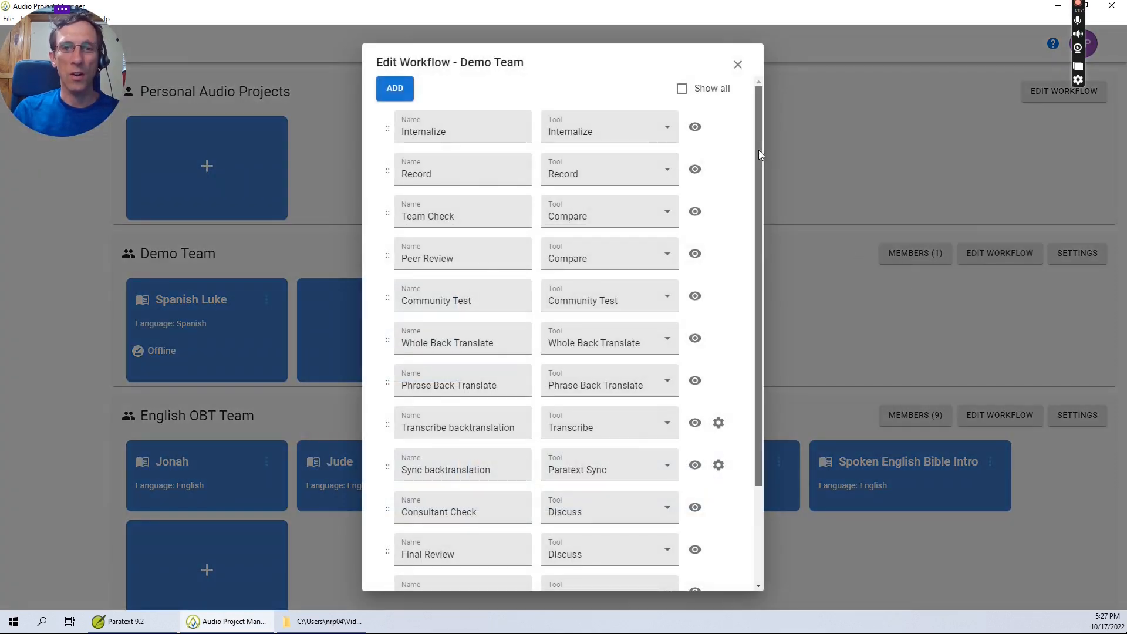
{"action": "scroll", "coordinate": [754, 176], "scroll_direction": "down", "scroll_amount": 2}
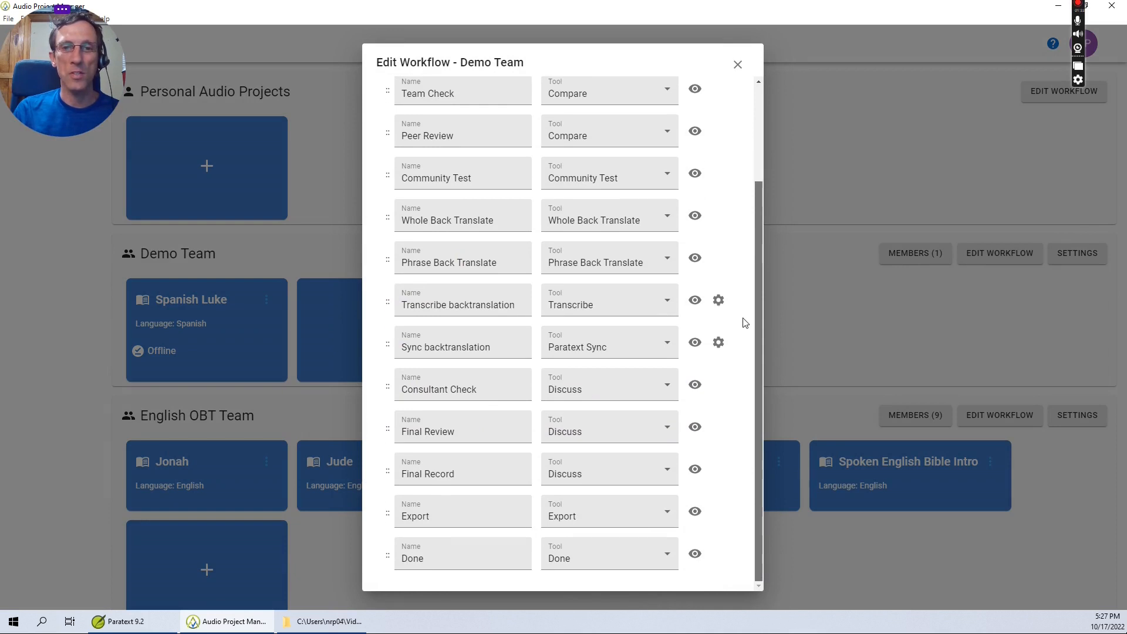
{"action": "scroll", "coordinate": [746, 241], "scroll_direction": "up", "scroll_amount": 2}
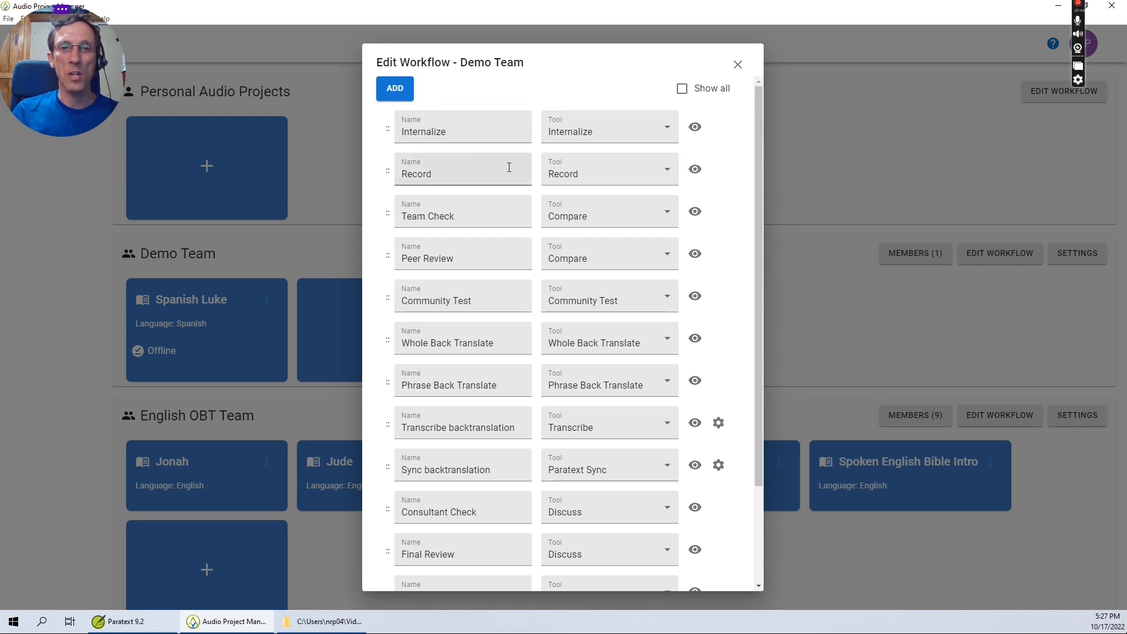
{"action": "scroll", "coordinate": [506, 166], "scroll_direction": "down", "scroll_amount": 3}
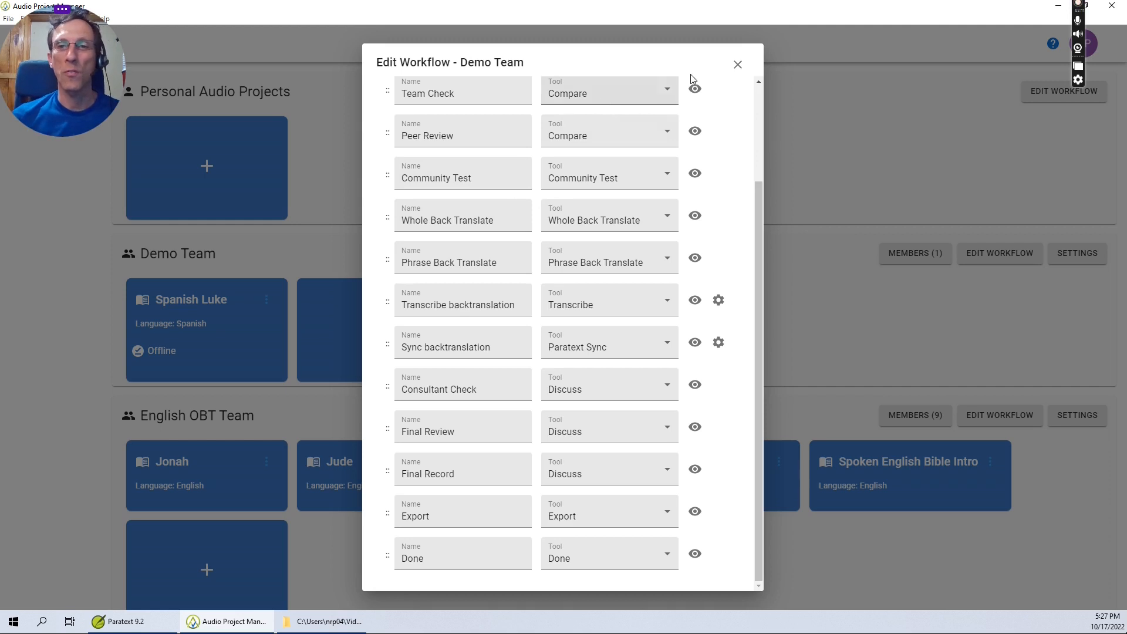
{"action": "left_click", "coordinate": [737, 66]}
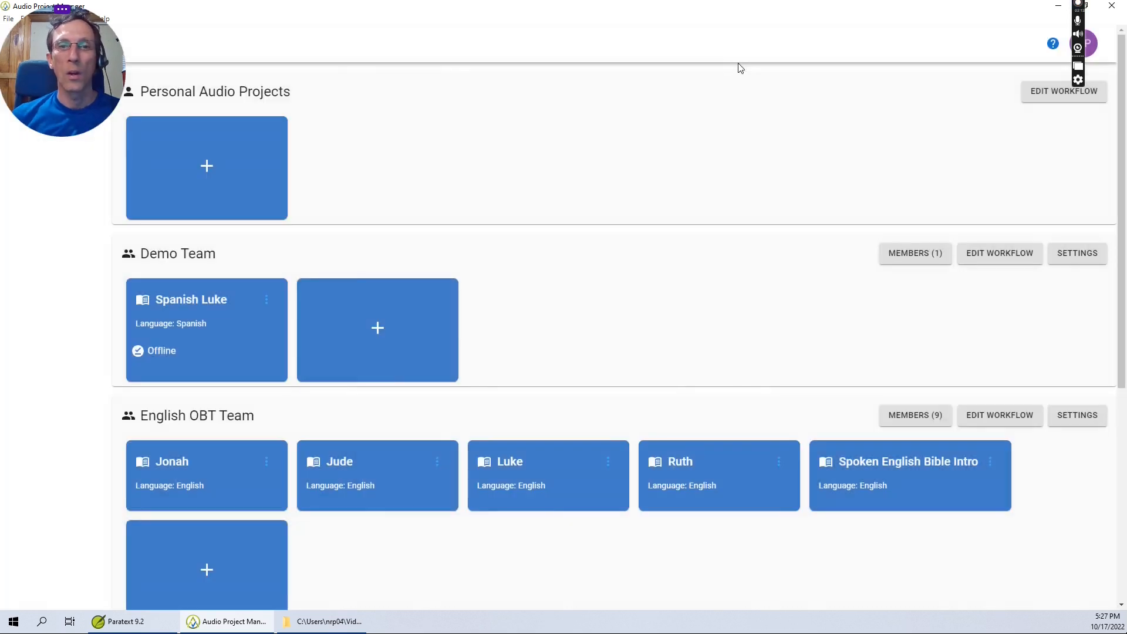
- Open the Demo Team's Spanish Luke project and examine its sections and the passages and references they contain
{"action": "left_click", "coordinate": [217, 331]}
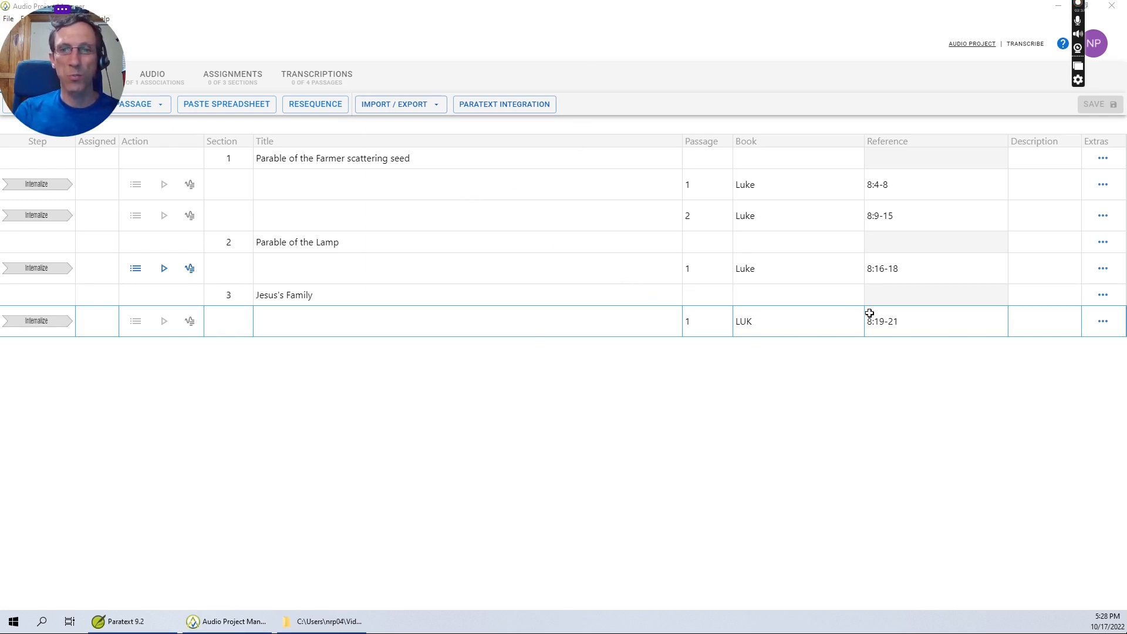
{"action": "left_click", "coordinate": [893, 320]}
{"action": "left_click", "coordinate": [488, 296]}
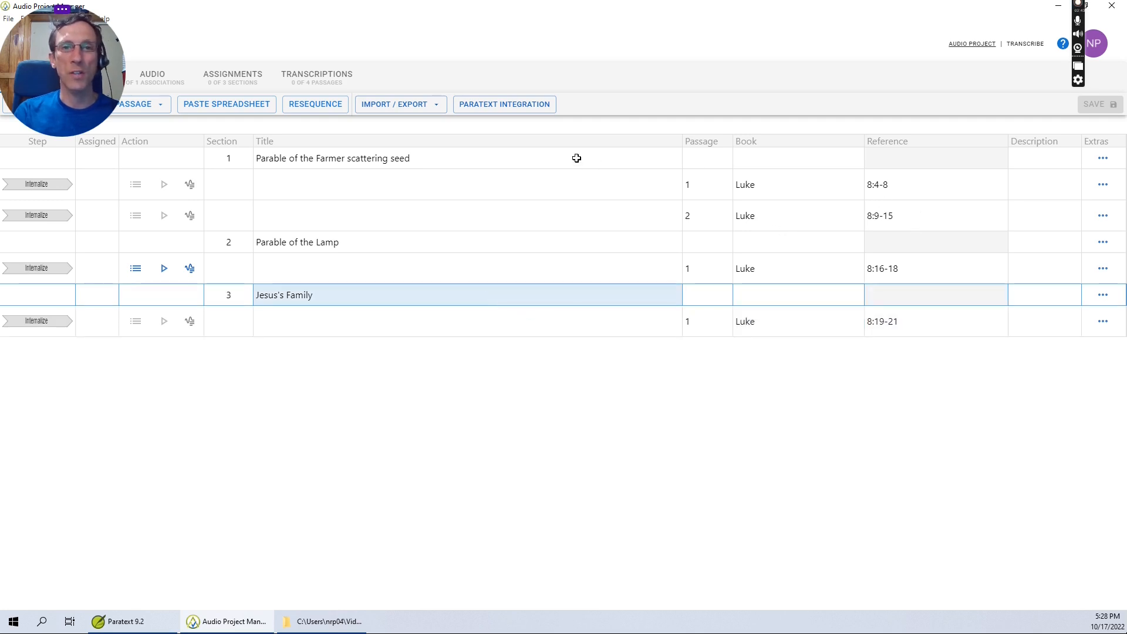
{"action": "left_click_drag", "start_coordinate": [576, 158], "coordinate": [891, 207]}
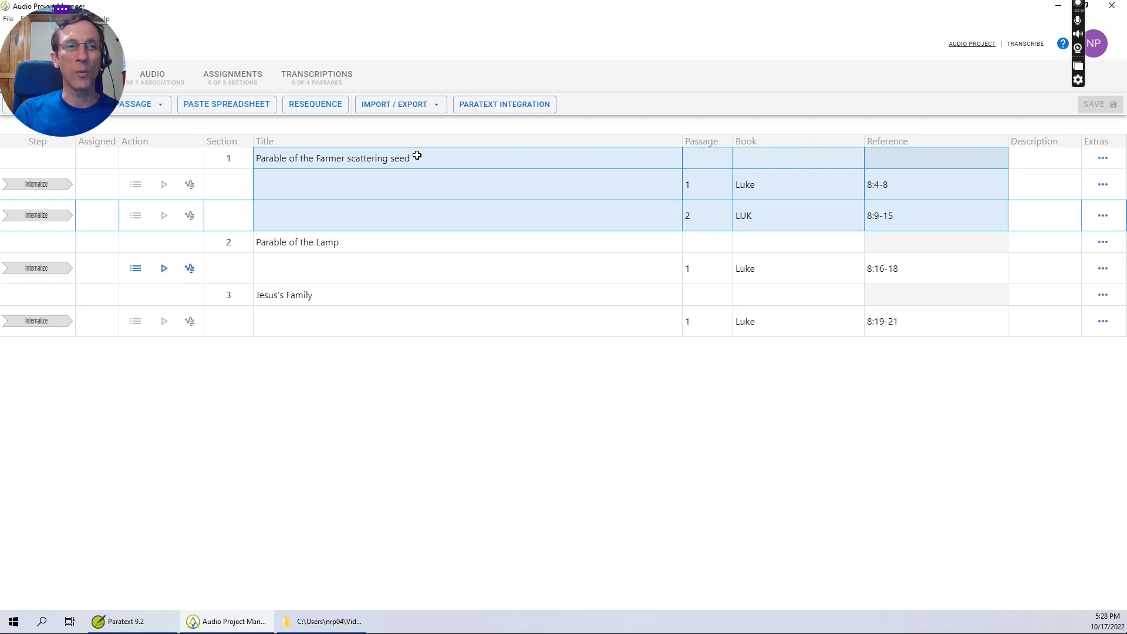
{"action": "left_click", "coordinate": [918, 180]}
{"action": "left_click_drag", "start_coordinate": [581, 178], "coordinate": [893, 176]}
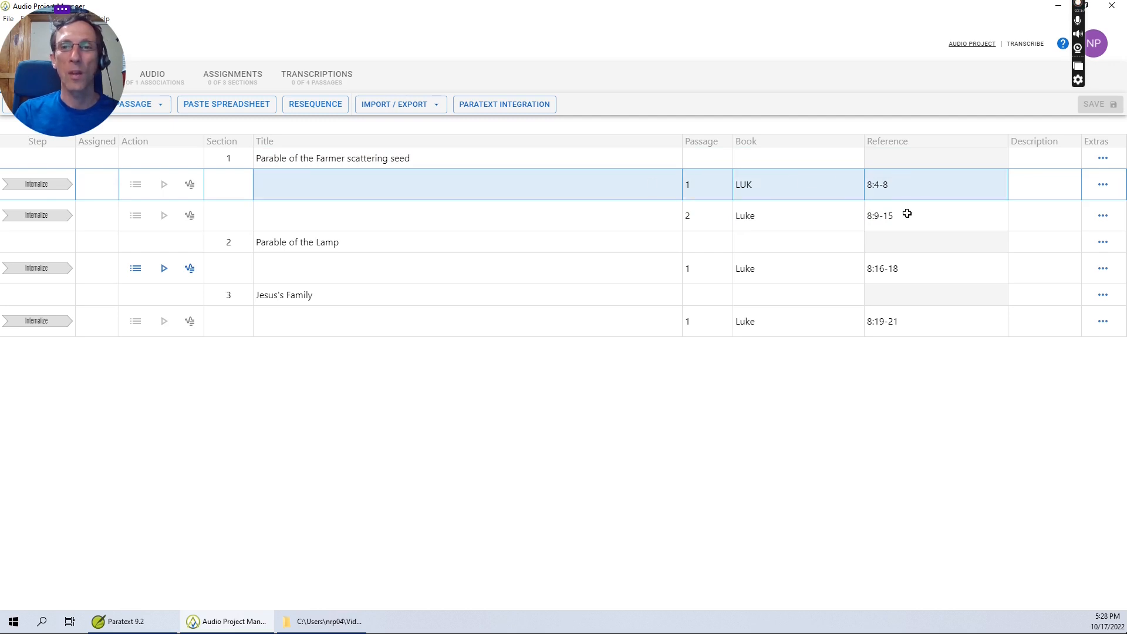
{"action": "left_click_drag", "start_coordinate": [910, 211], "coordinate": [605, 226]}
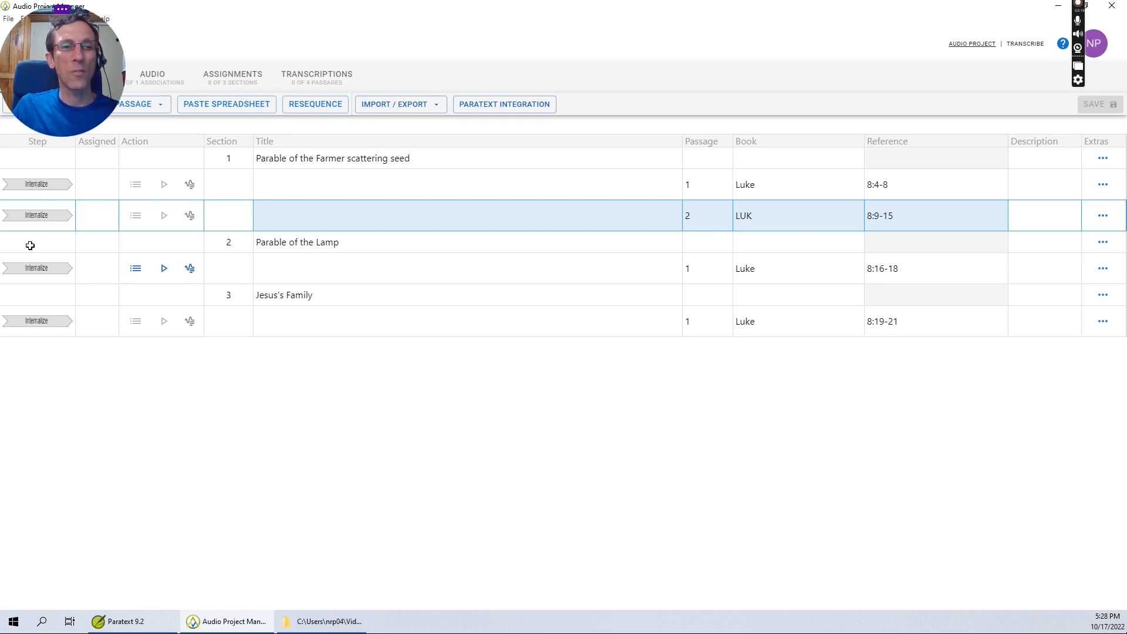
- Open the Internalize step for the Jesus's Family passage, Luke 8:19-21, and look through the passage's sequence of workflow steps
{"action": "left_click", "coordinate": [40, 322]}
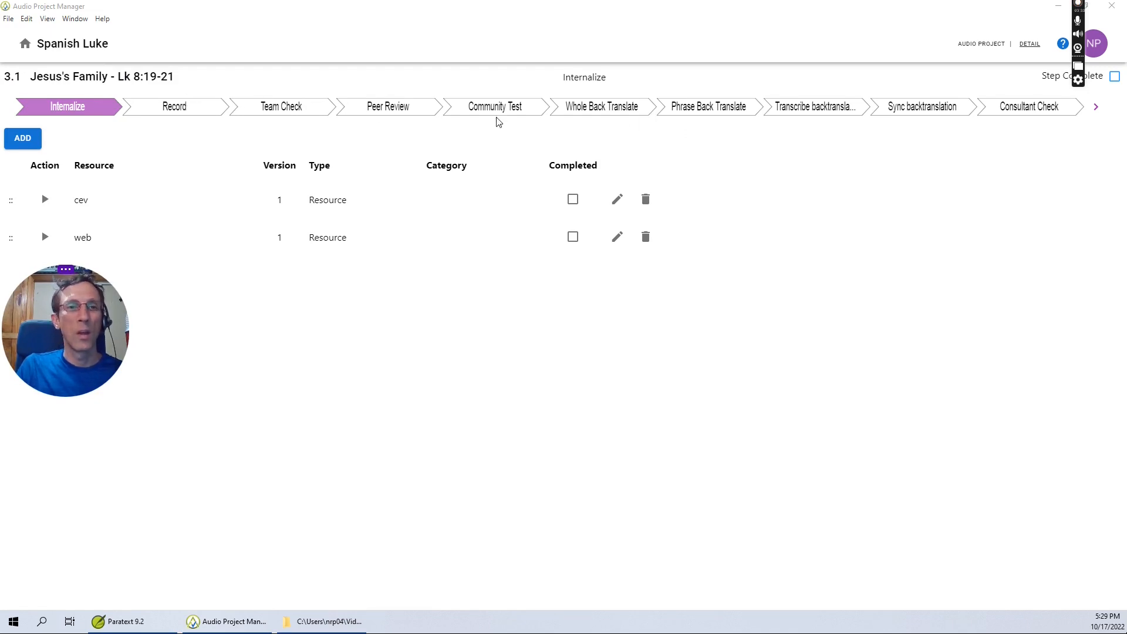
{"action": "left_click", "coordinate": [1095, 109]}
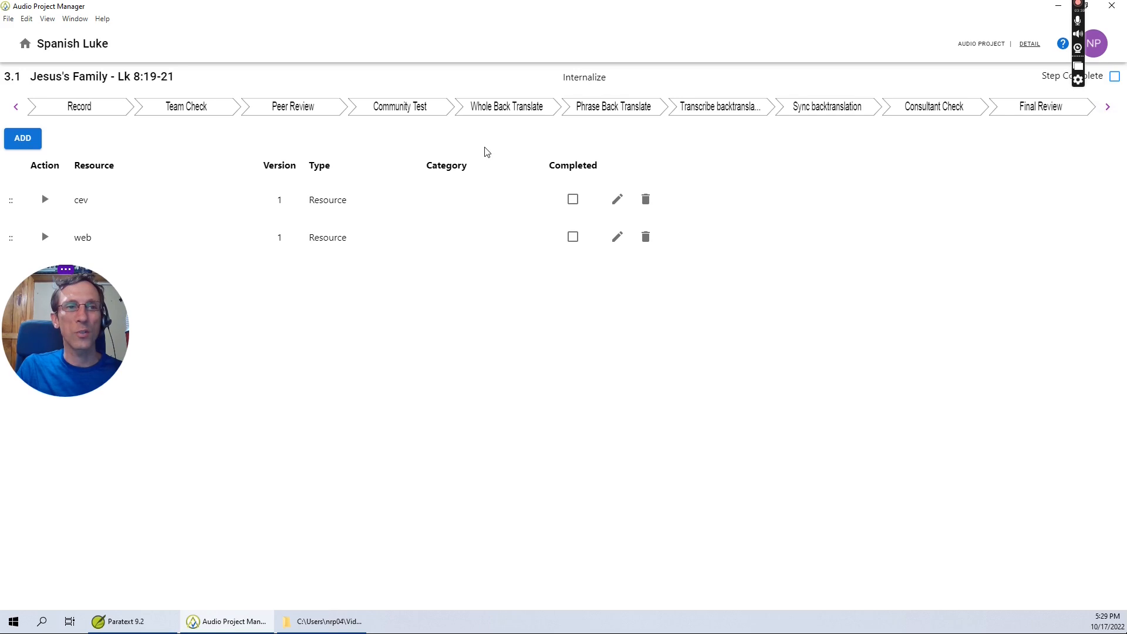
{"action": "left_click", "coordinate": [19, 109]}
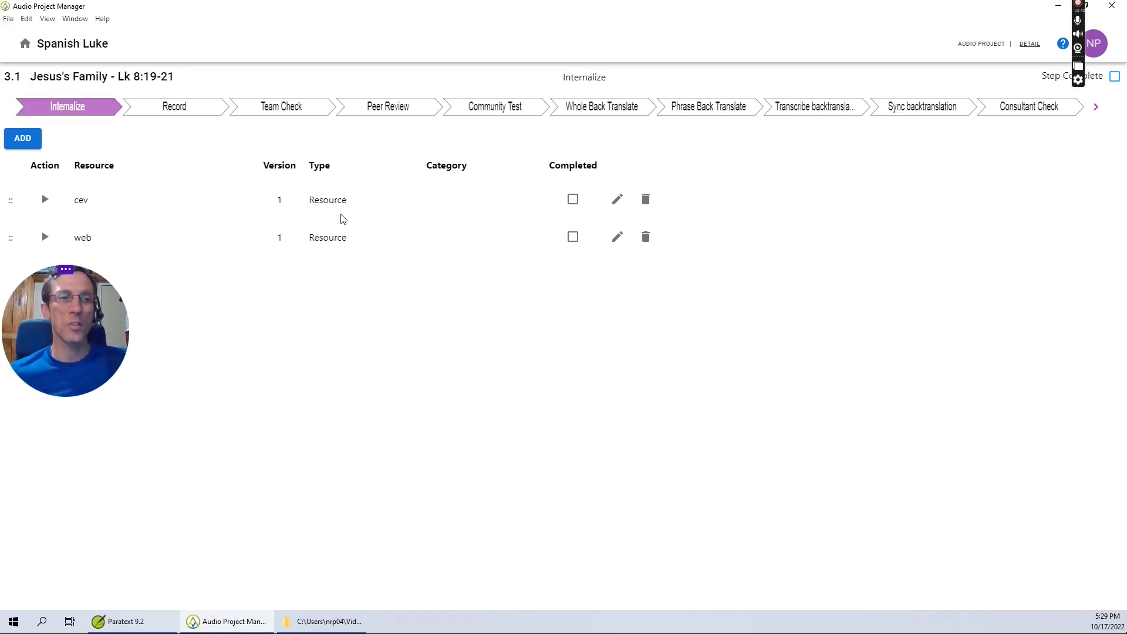
{"action": "left_click_drag", "start_coordinate": [59, 342], "coordinate": [55, 75]}
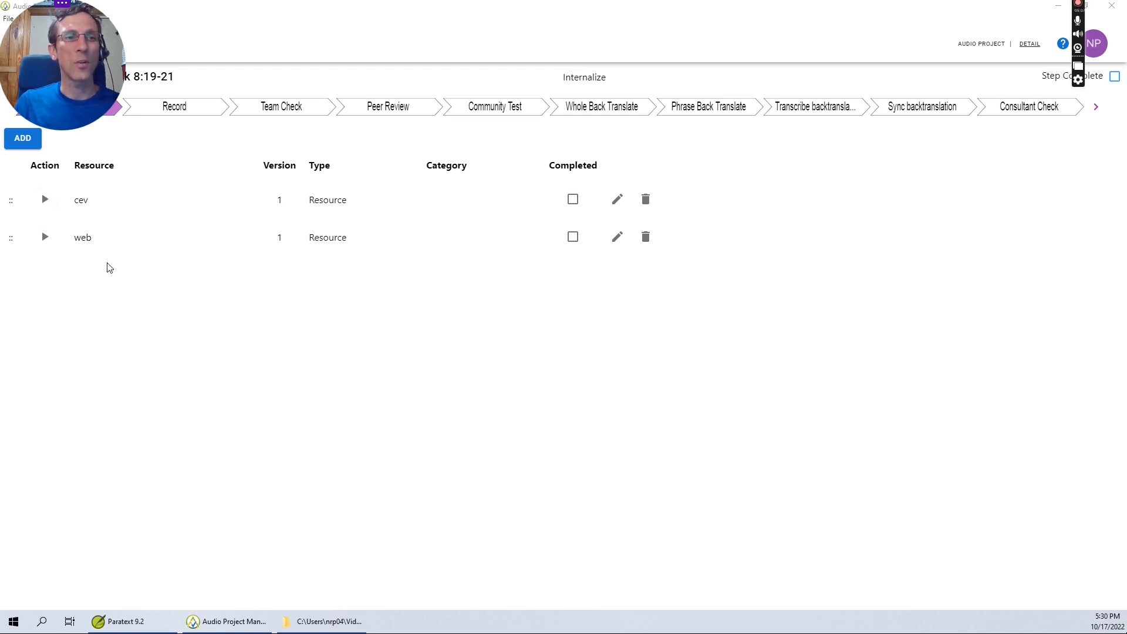
- Play the cev resource and mark both that resource and the passage's Internalize step as complete
{"action": "left_click", "coordinate": [47, 202]}
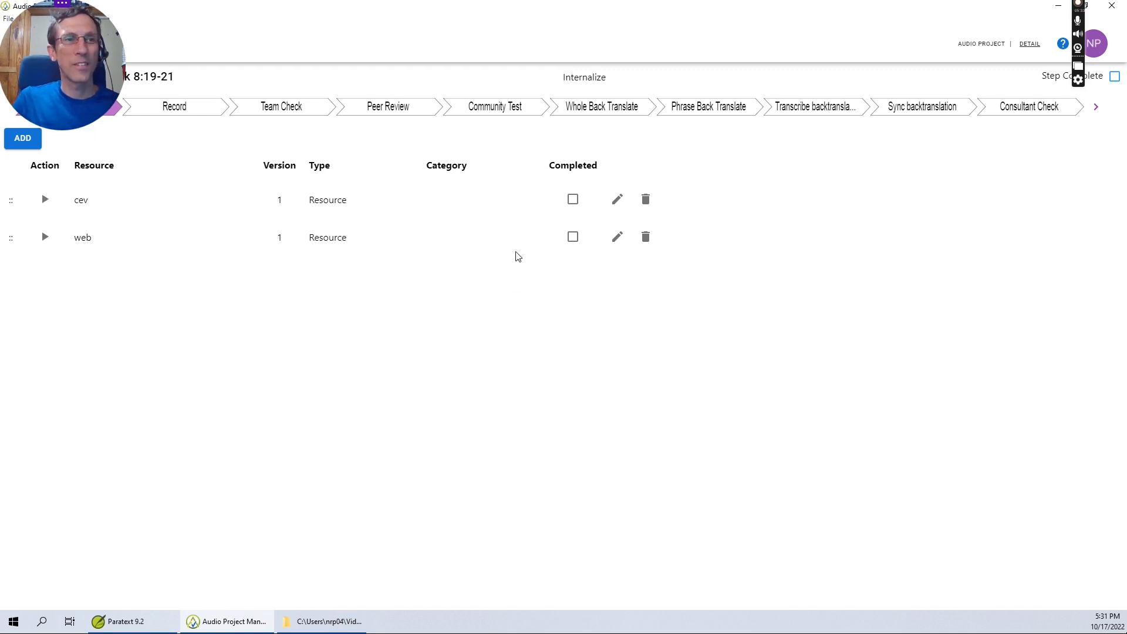
{"action": "left_click", "coordinate": [573, 201]}
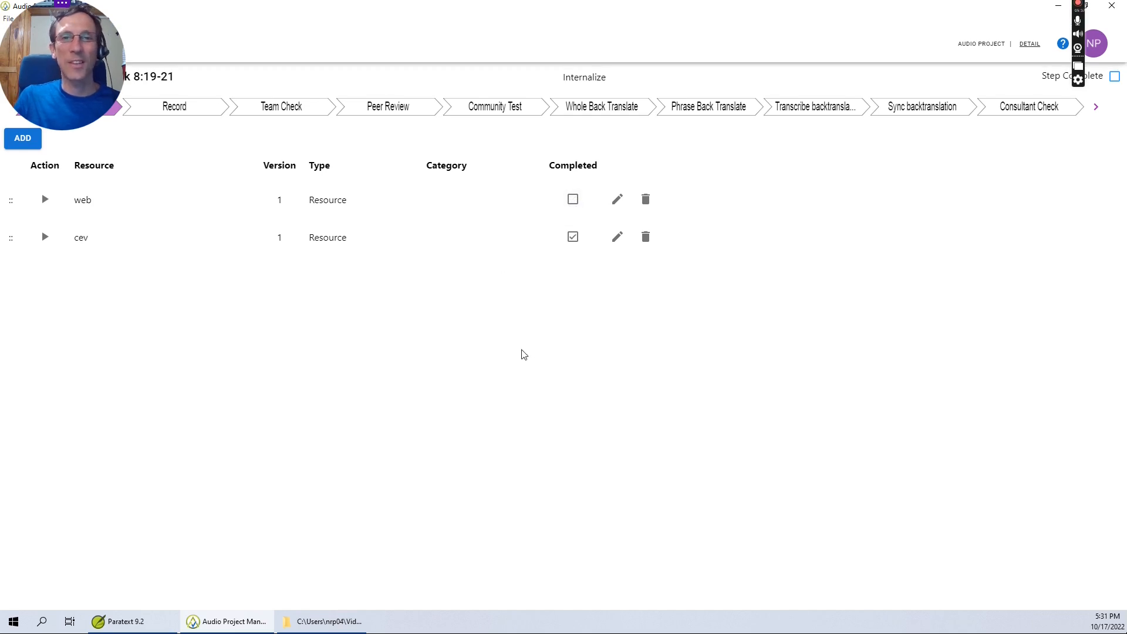
{"action": "left_click", "coordinate": [46, 239]}
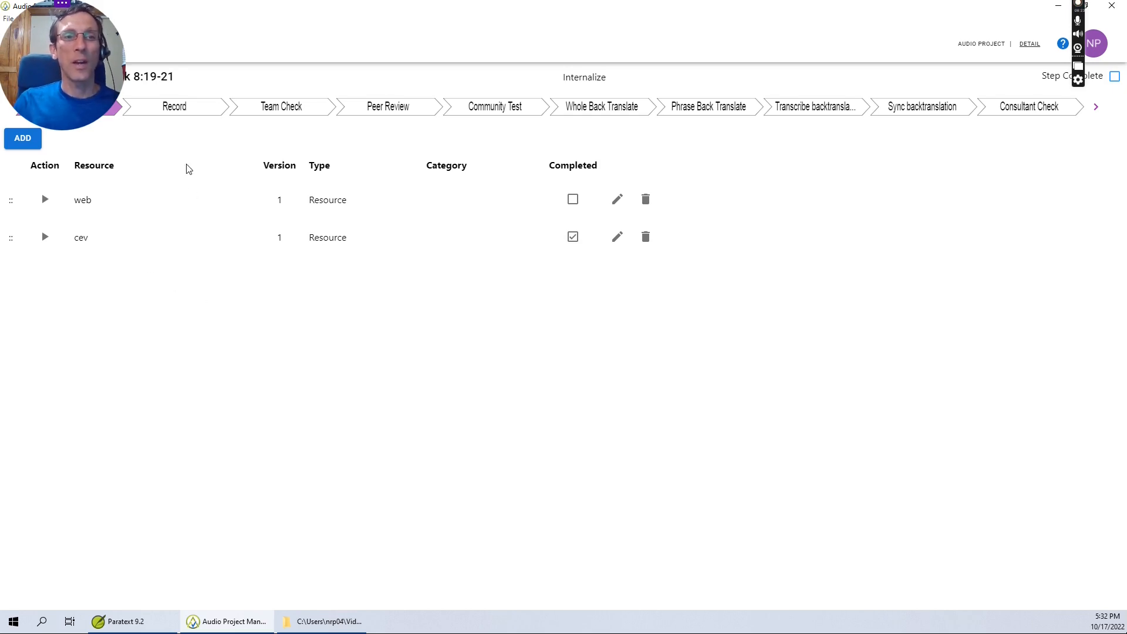
{"action": "left_click", "coordinate": [1114, 78]}
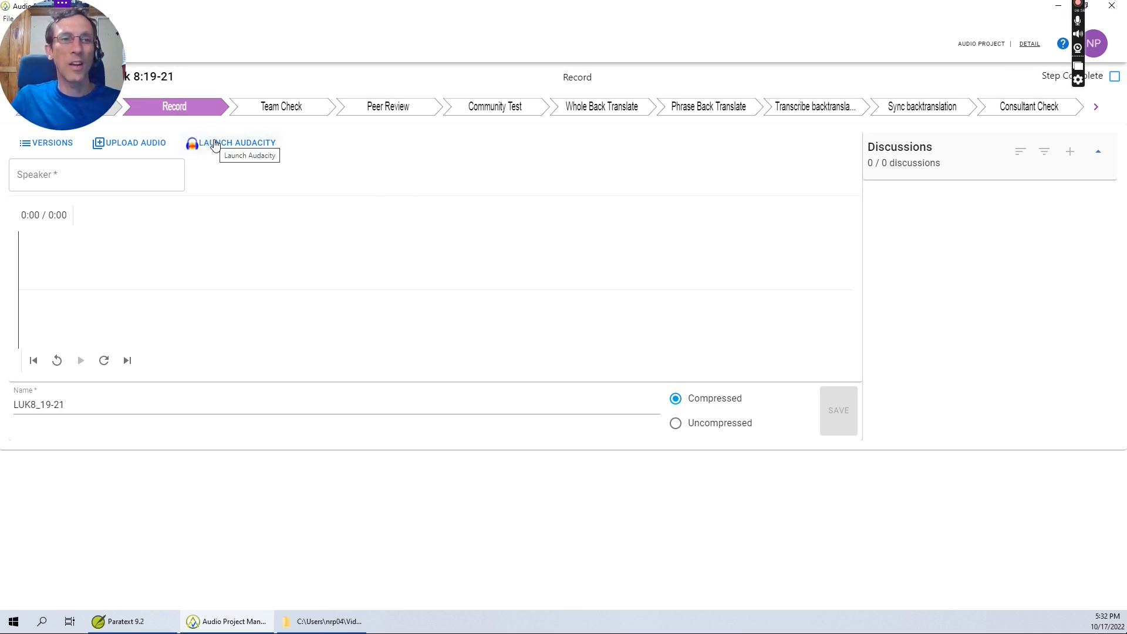
- Add the speaker's name as a new speaker for the recording and postpone the rights statement
{"action": "left_click", "coordinate": [80, 175]}
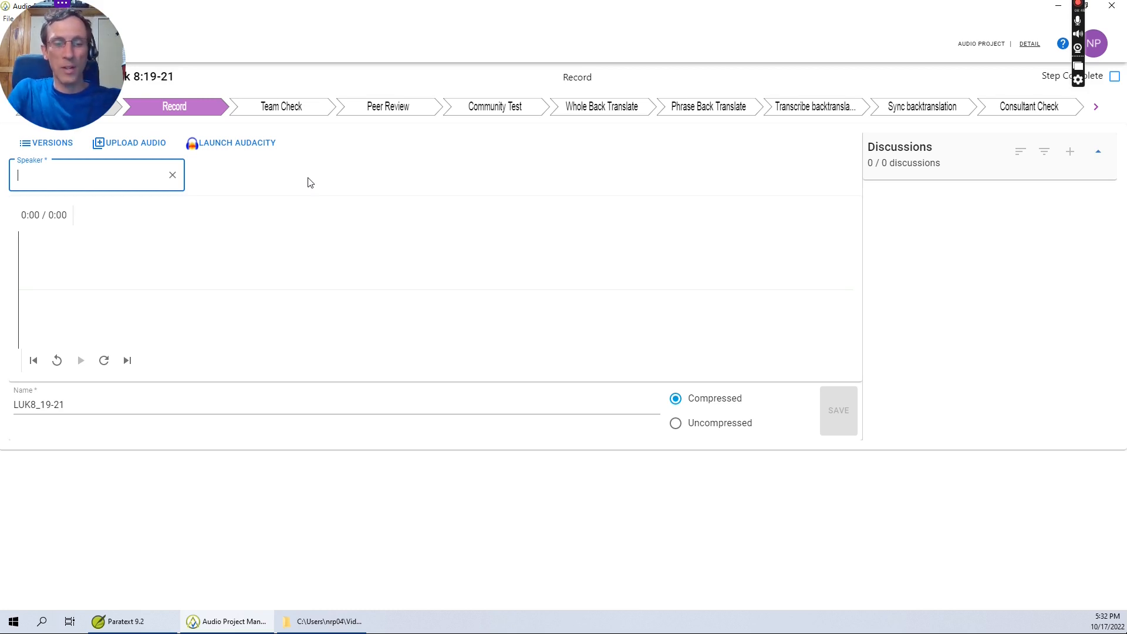
{"action": "type", "text": "Nat"}
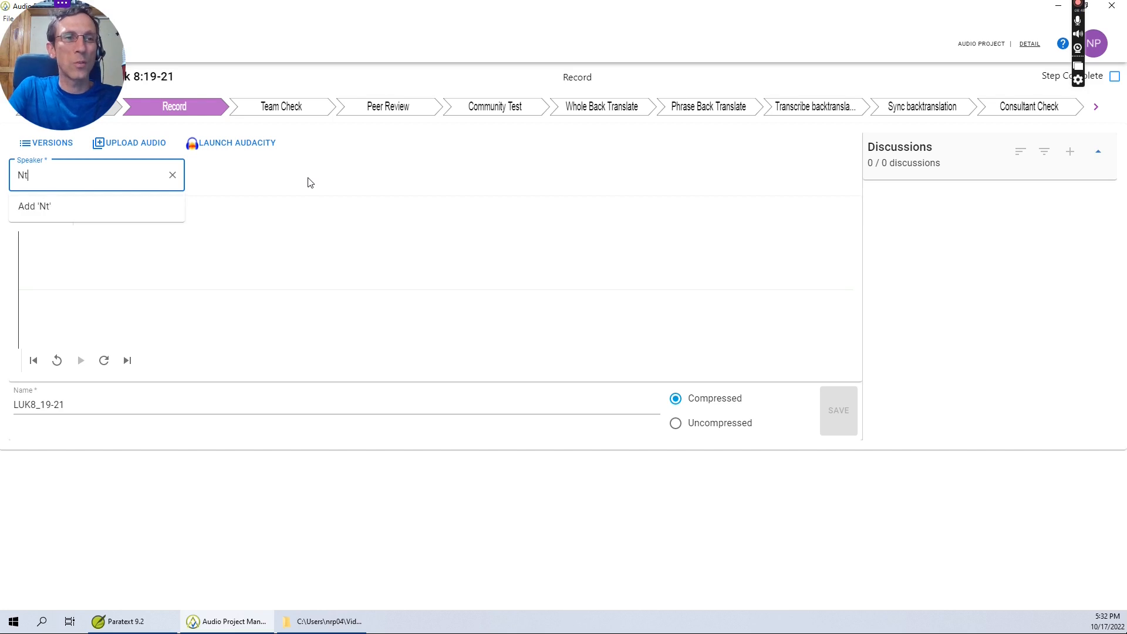
{"action": "key", "text": "BackSpace"}
{"action": "key", "text": "BackSpace"}
{"action": "type", "text": "athan"}
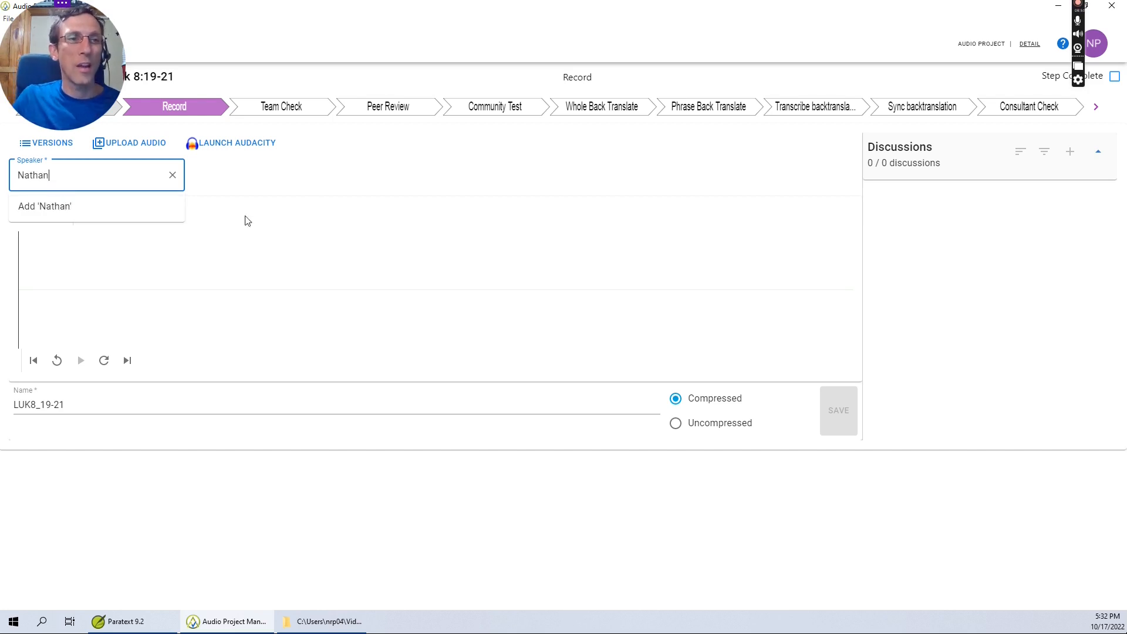
{"action": "left_click", "coordinate": [51, 208]}
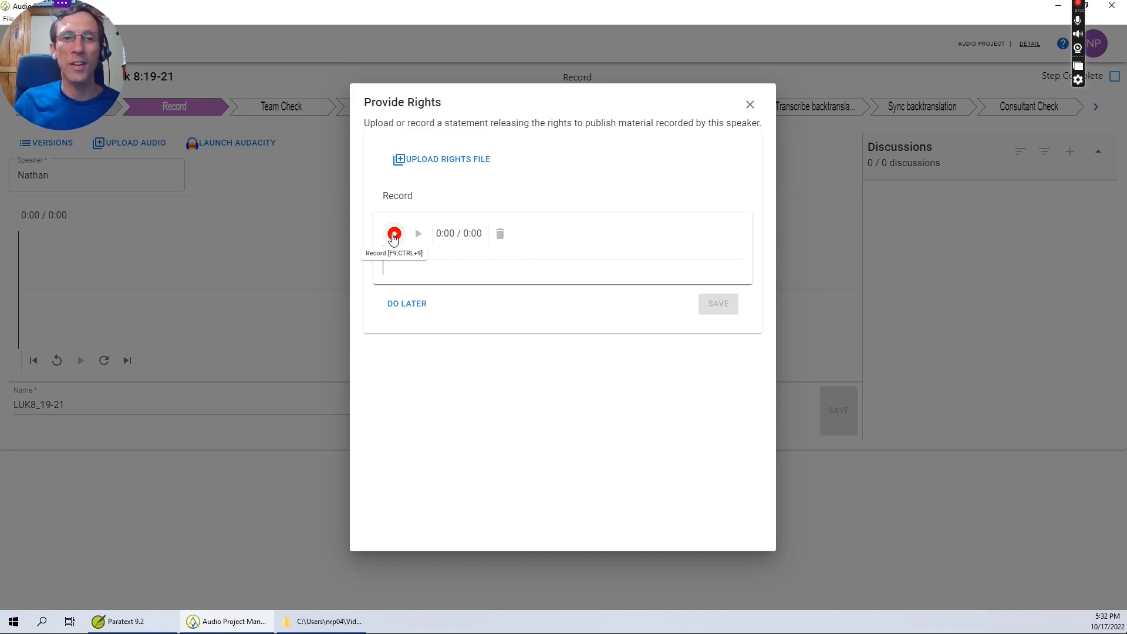
{"action": "left_click", "coordinate": [407, 304]}
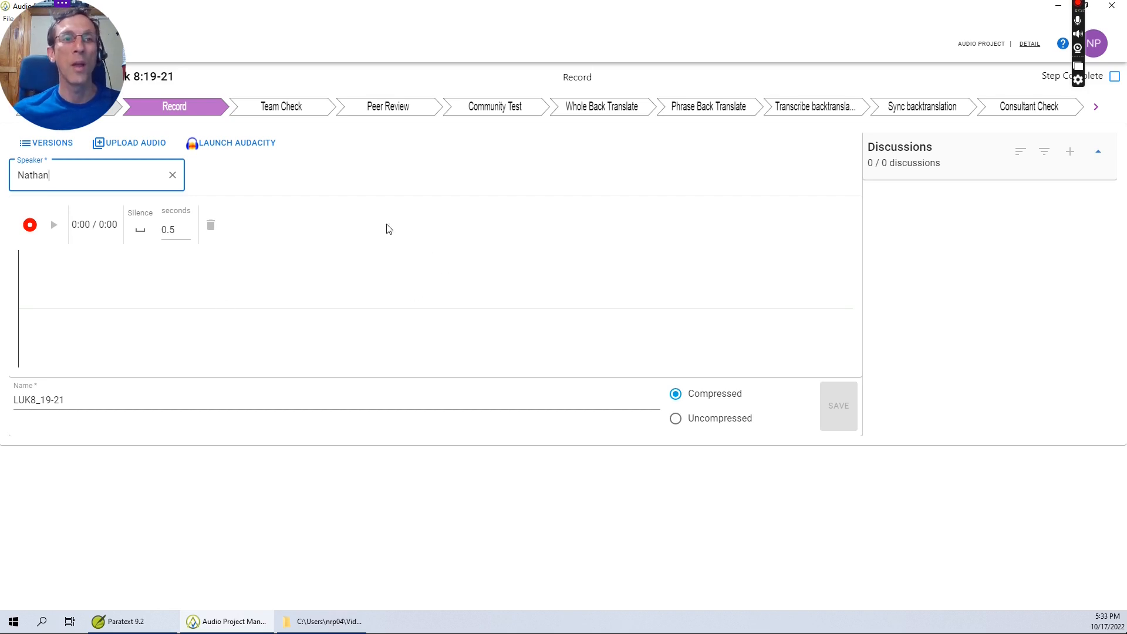
- Check the option for linking an Audacity project, dismiss it, and record the passage audio with the built-in recorder
{"action": "left_click", "coordinate": [217, 145]}
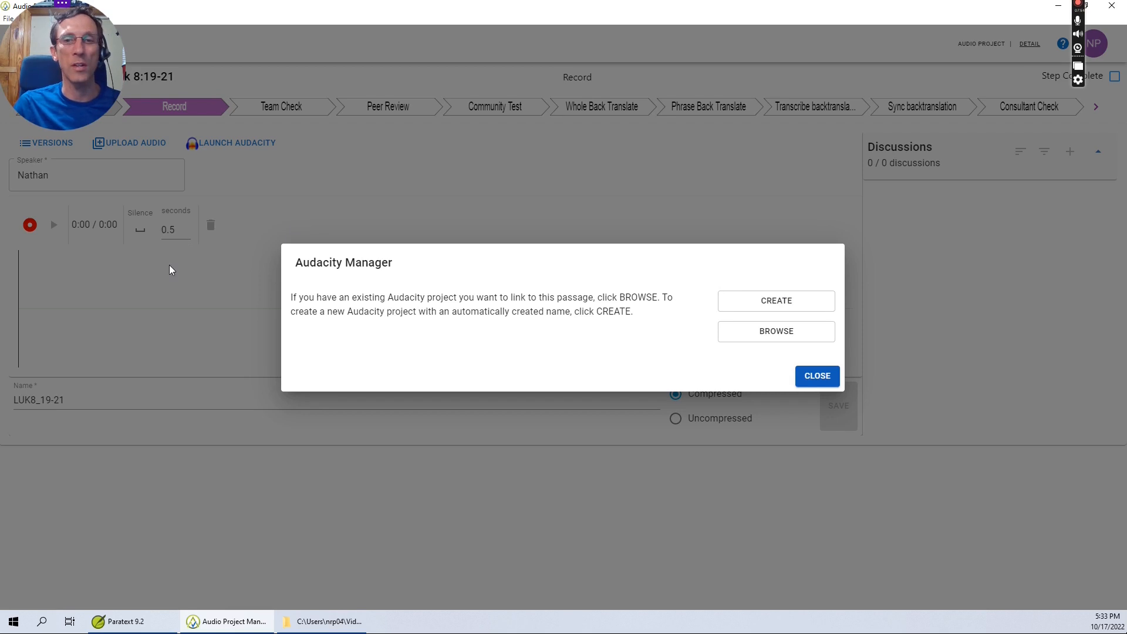
{"action": "left_click", "coordinate": [818, 379]}
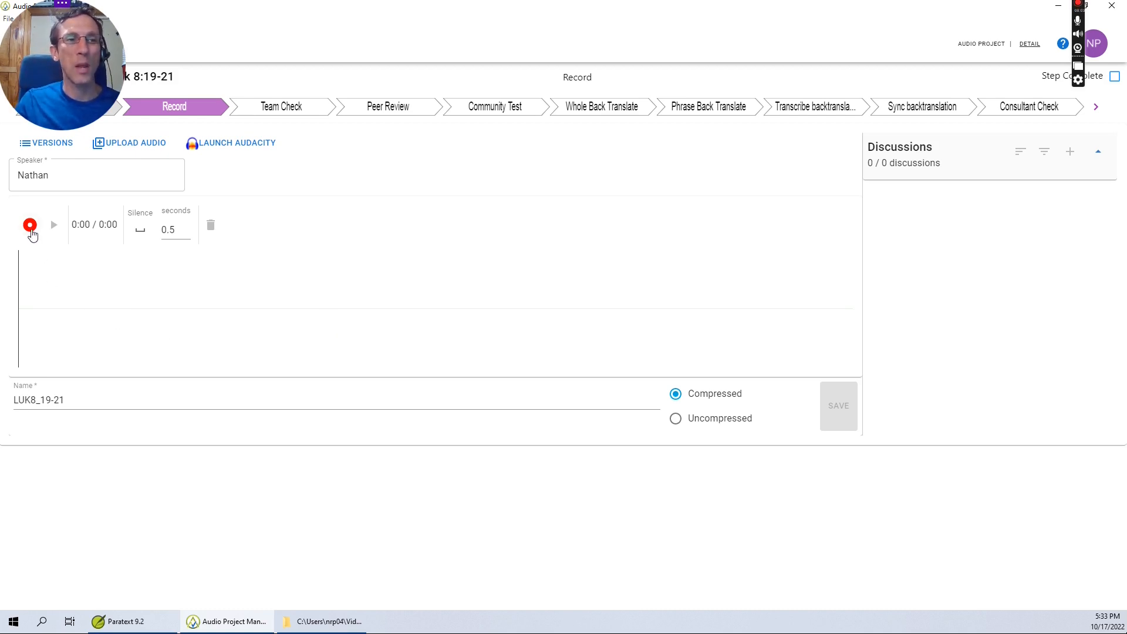
{"action": "left_click", "coordinate": [30, 227]}
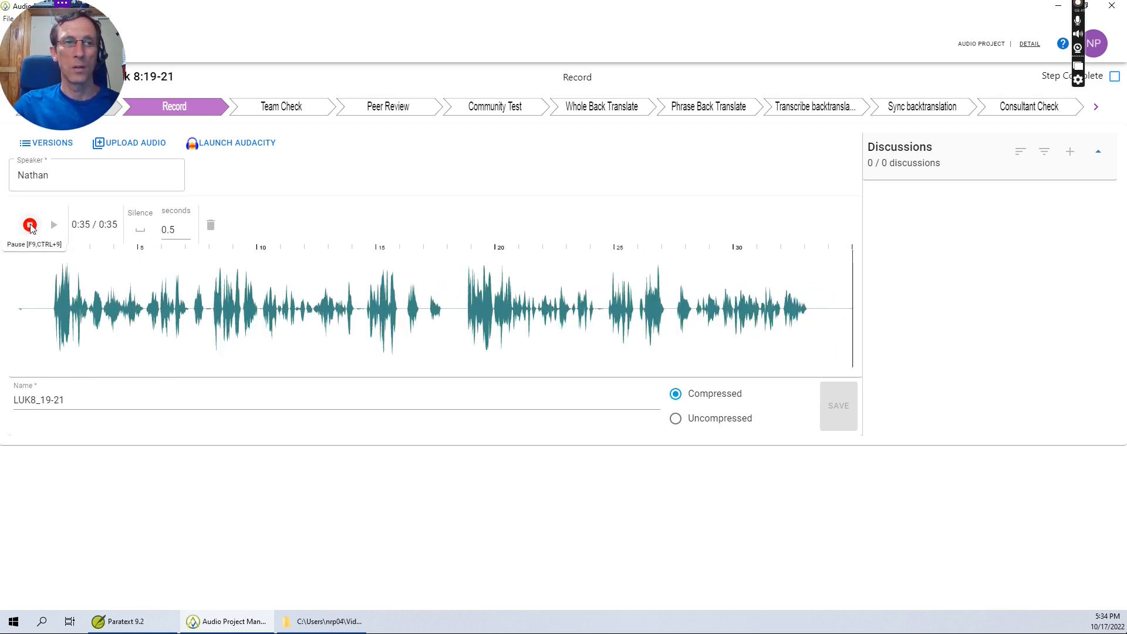
{"action": "left_click", "coordinate": [30, 226]}
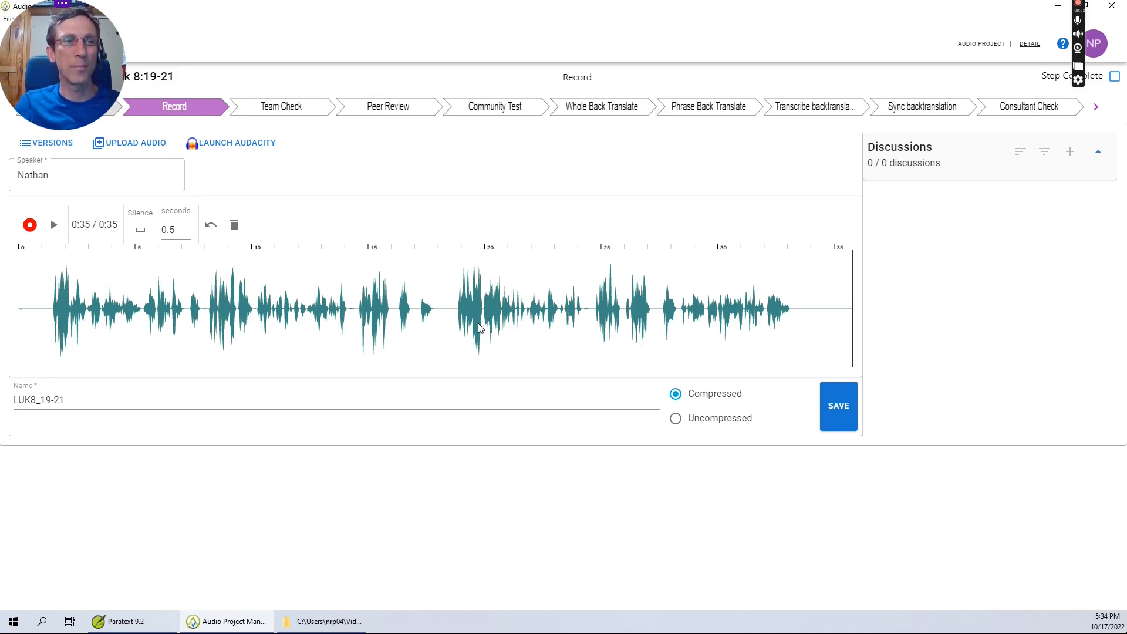
- Cut the silence from about the first second of the recording and save it compressed as LUK8_19-21
{"action": "left_click", "coordinate": [440, 304]}
{"action": "left_click_drag", "start_coordinate": [454, 306], "coordinate": [464, 308]}
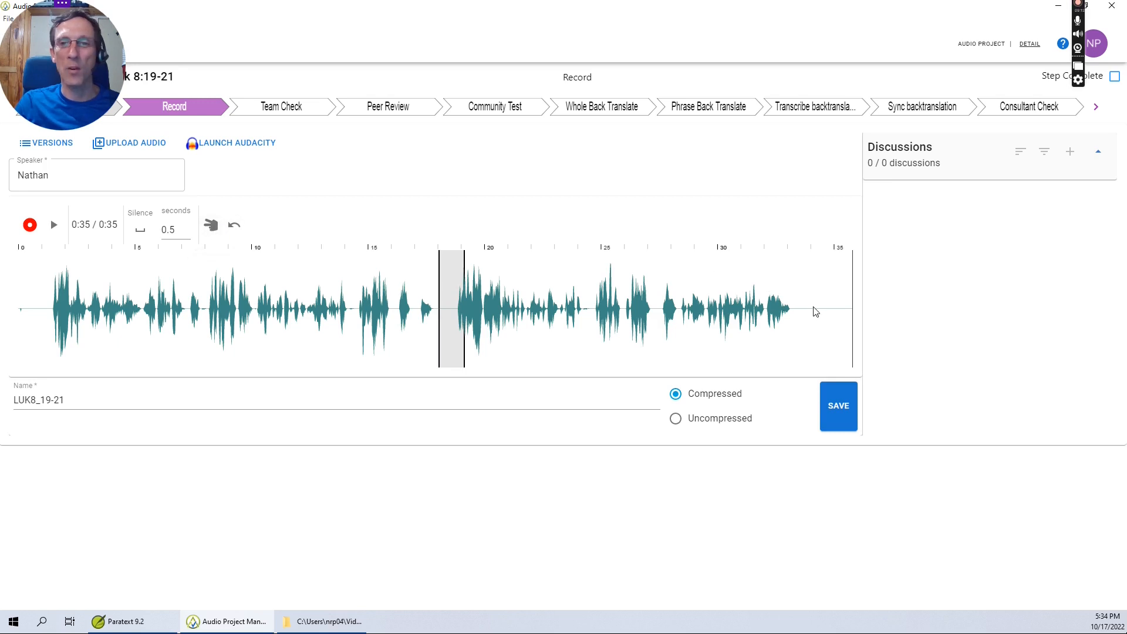
{"action": "left_click", "coordinate": [35, 306]}
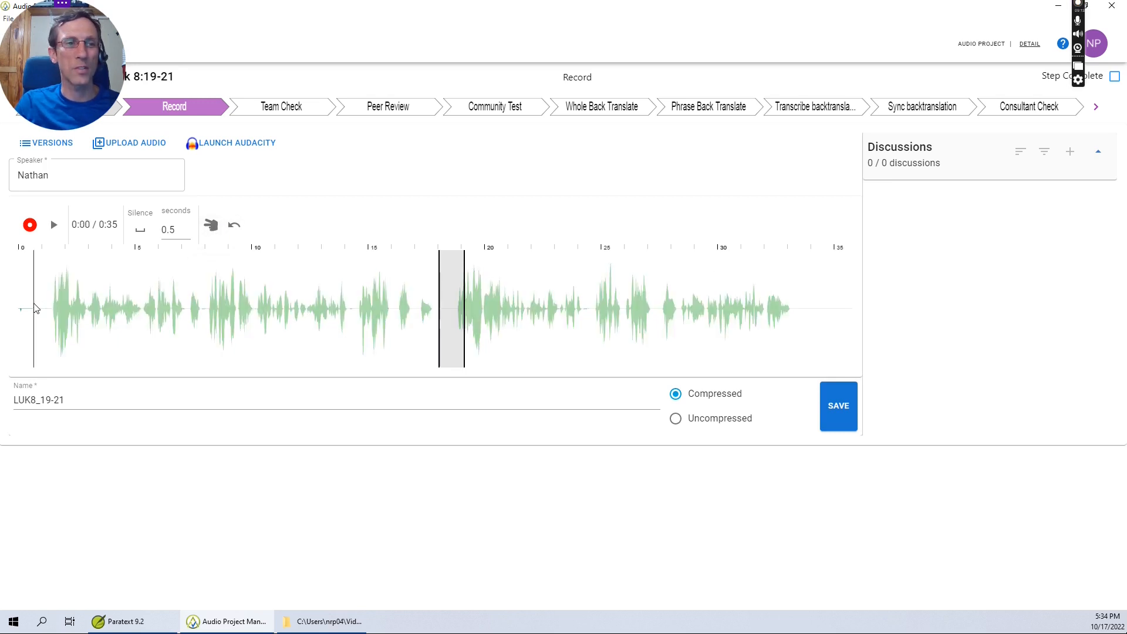
{"action": "left_click_drag", "start_coordinate": [36, 306], "coordinate": [17, 304]}
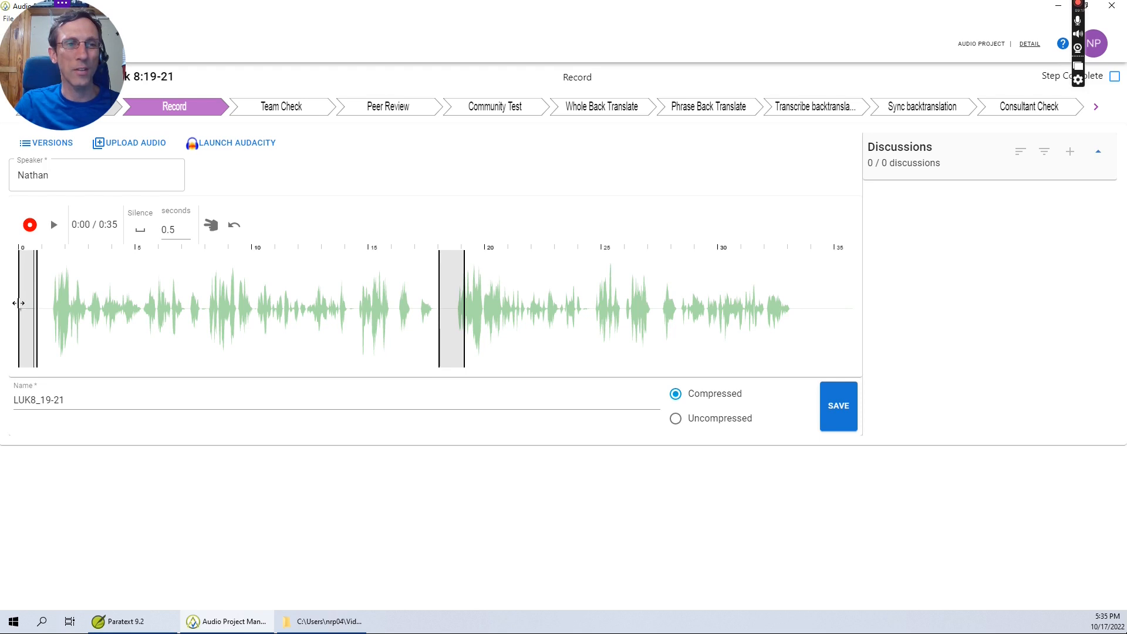
{"action": "left_click", "coordinate": [210, 225]}
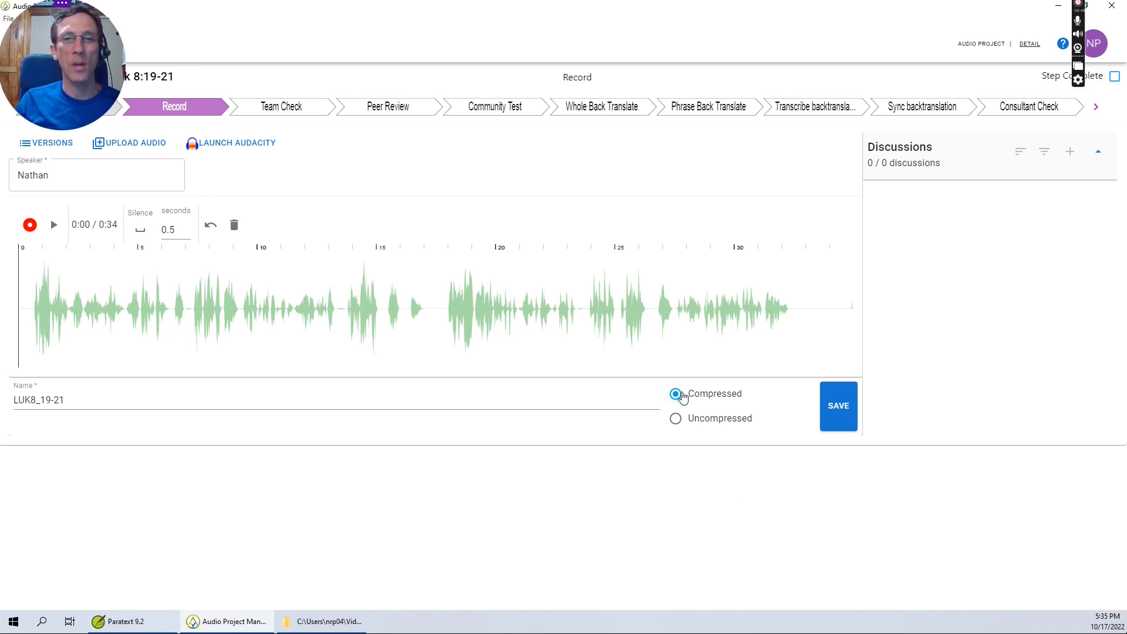
{"action": "left_click", "coordinate": [839, 405]}
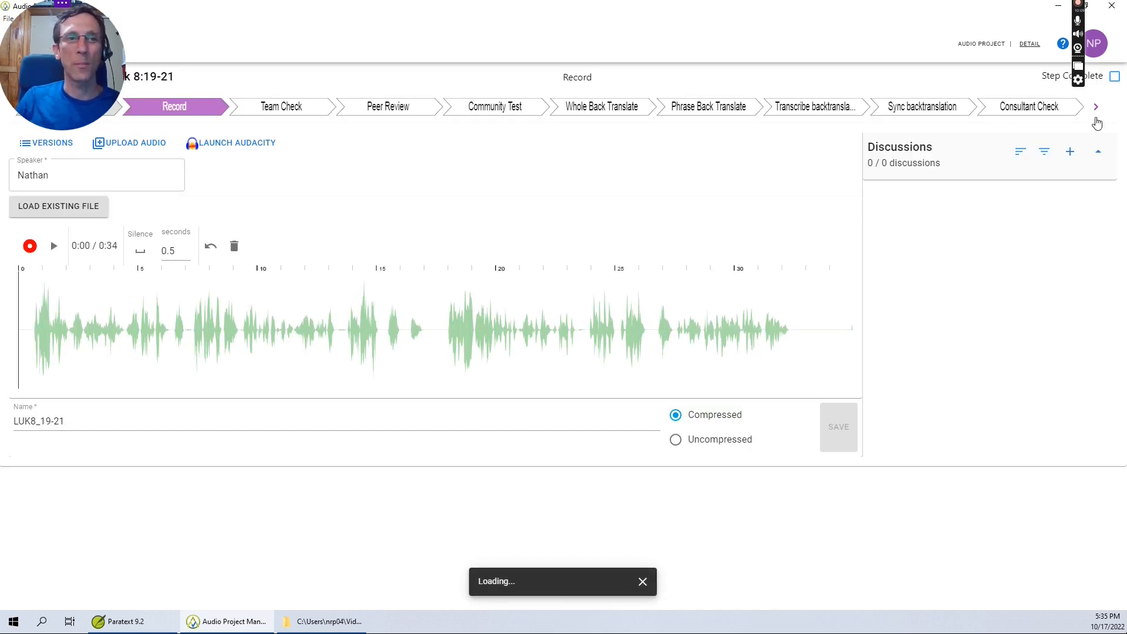
- Mark the Record step as complete and choose cev as the comparison resource for Team Check
{"action": "left_click", "coordinate": [1114, 77]}
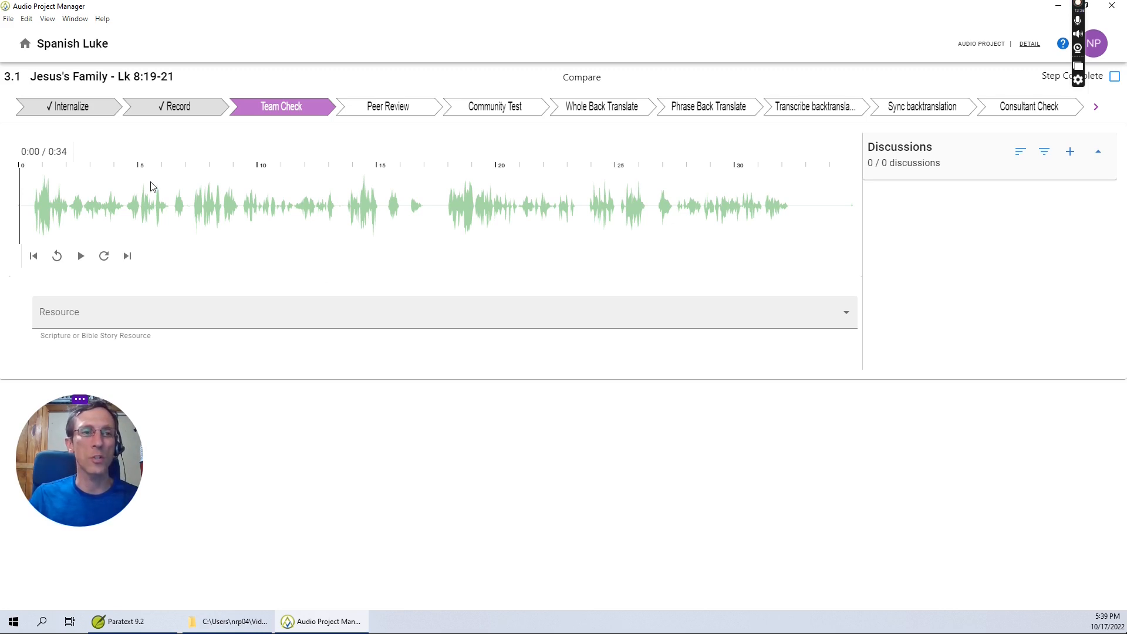
{"action": "left_click", "coordinate": [830, 312]}
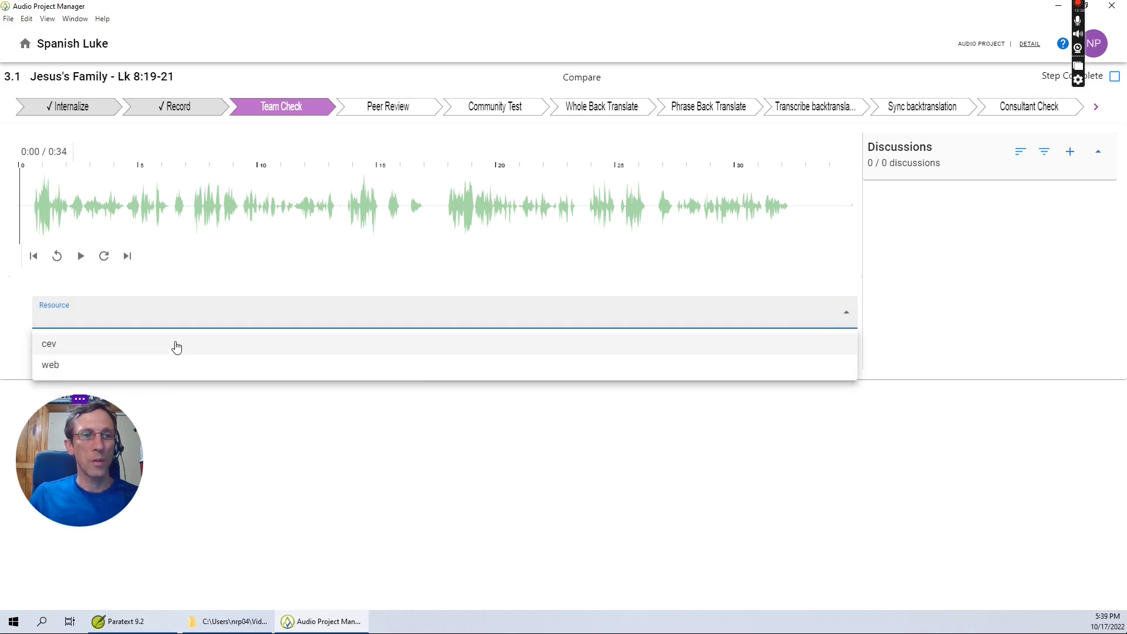
{"action": "left_click", "coordinate": [176, 346]}
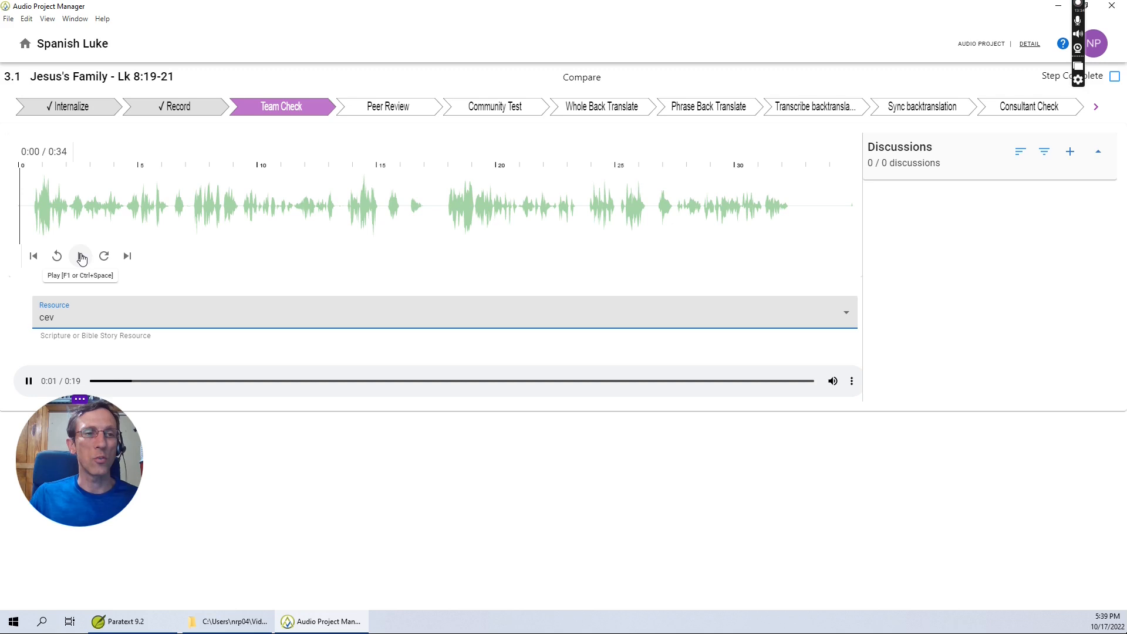
- Compare the recording with the cev resource by playing short portions of each alternately, and mark the Team Check step as complete
{"action": "left_click", "coordinate": [29, 382]}
{"action": "left_click", "coordinate": [80, 257]}
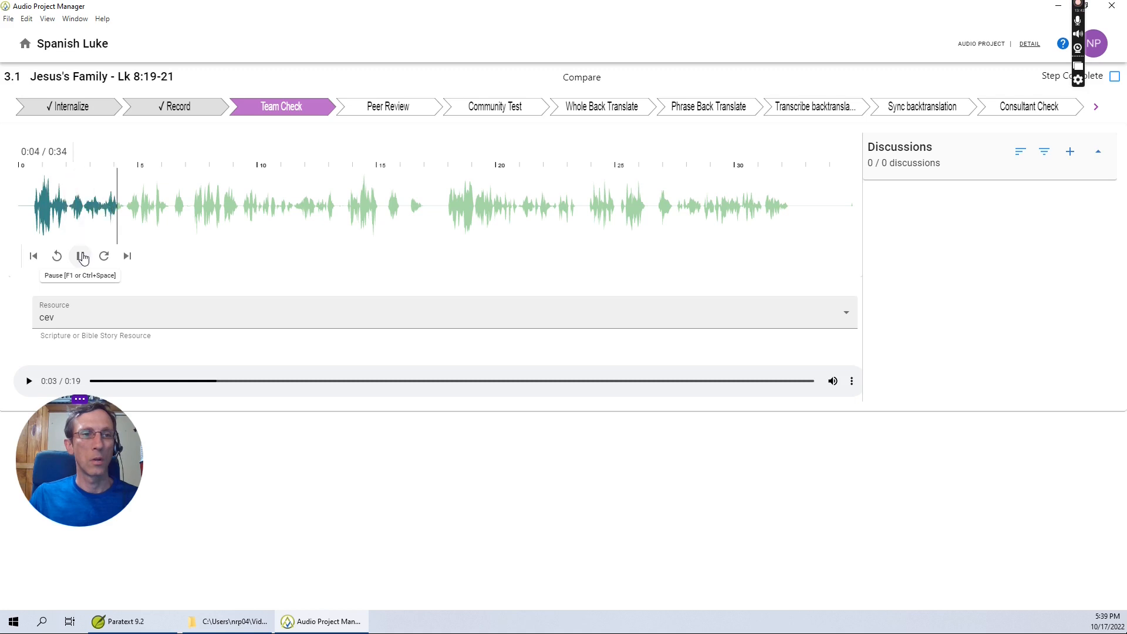
{"action": "left_click", "coordinate": [82, 257]}
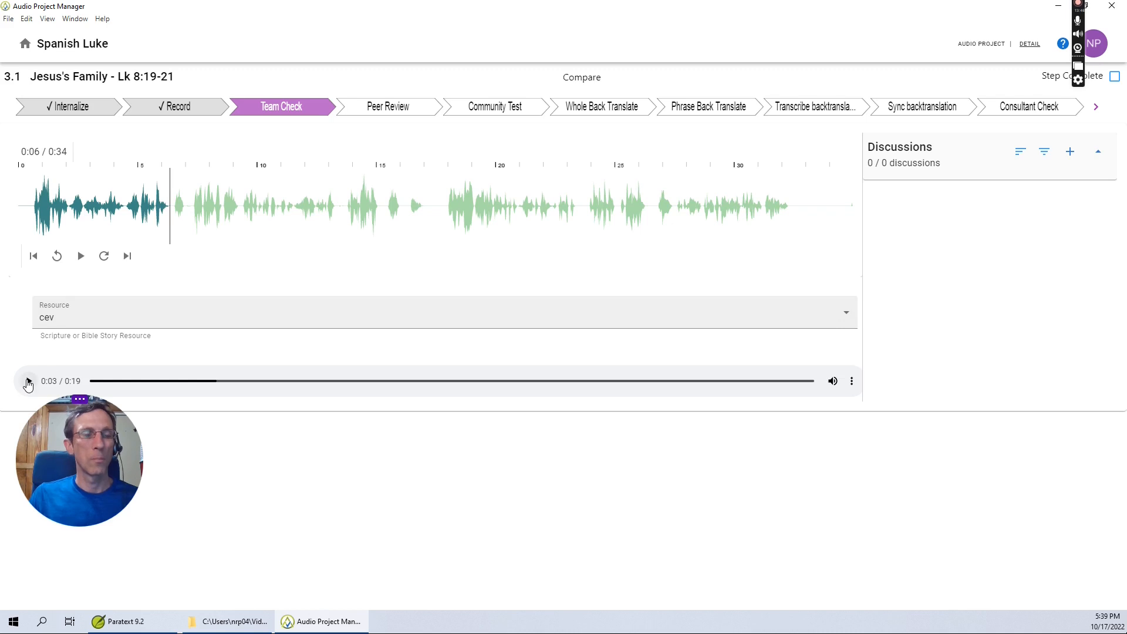
{"action": "left_click", "coordinate": [28, 382]}
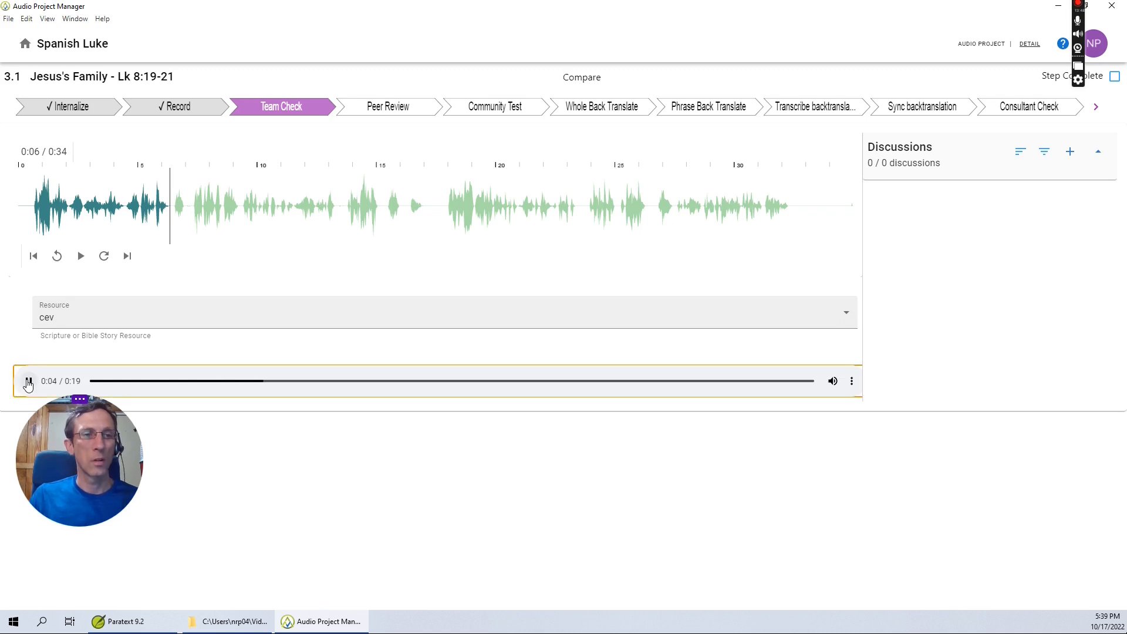
{"action": "left_click", "coordinate": [80, 257]}
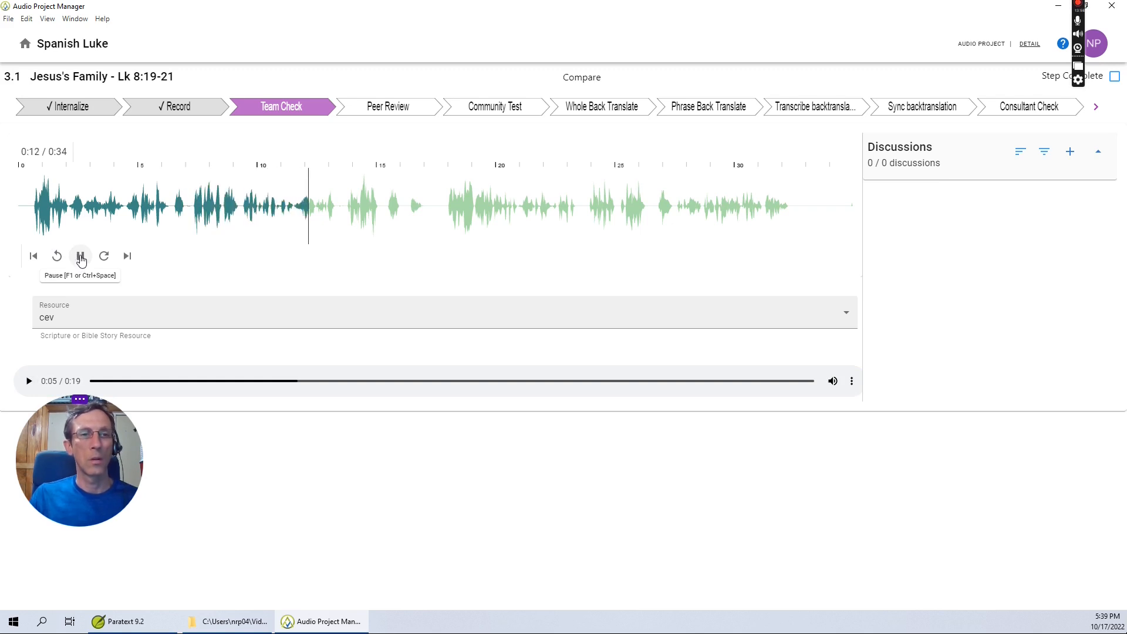
{"action": "left_click", "coordinate": [80, 256]}
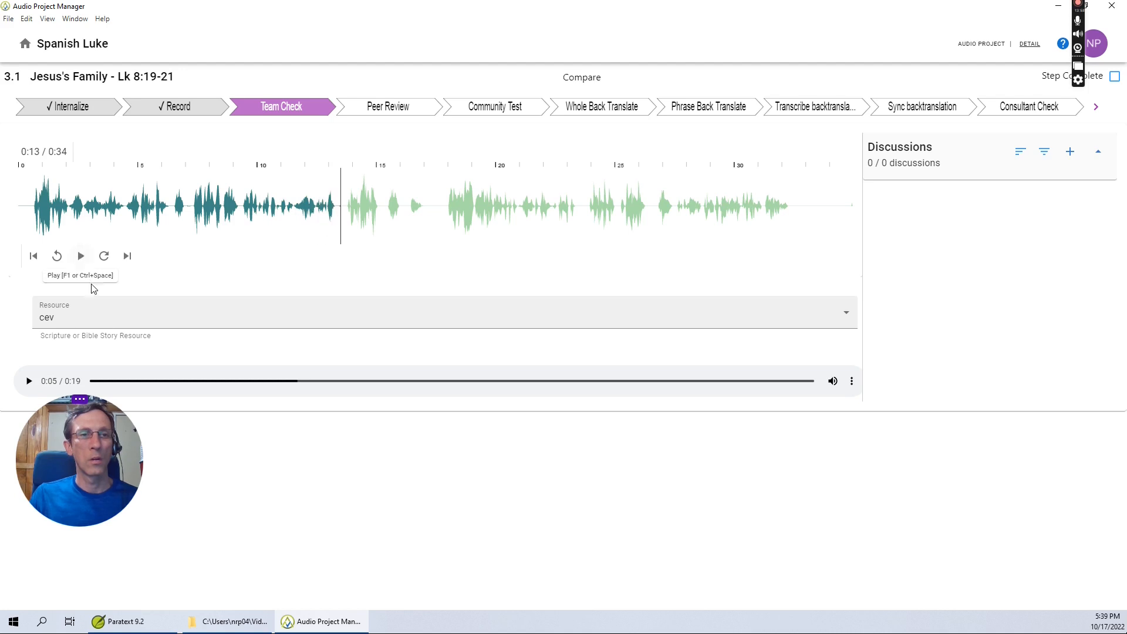
{"action": "left_click", "coordinate": [28, 381]}
{"action": "left_click", "coordinate": [29, 382]}
{"action": "left_click", "coordinate": [80, 256]}
{"action": "left_click", "coordinate": [81, 256]}
{"action": "left_click", "coordinate": [28, 381]}
{"action": "left_click", "coordinate": [29, 382]}
{"action": "left_click", "coordinate": [81, 255]}
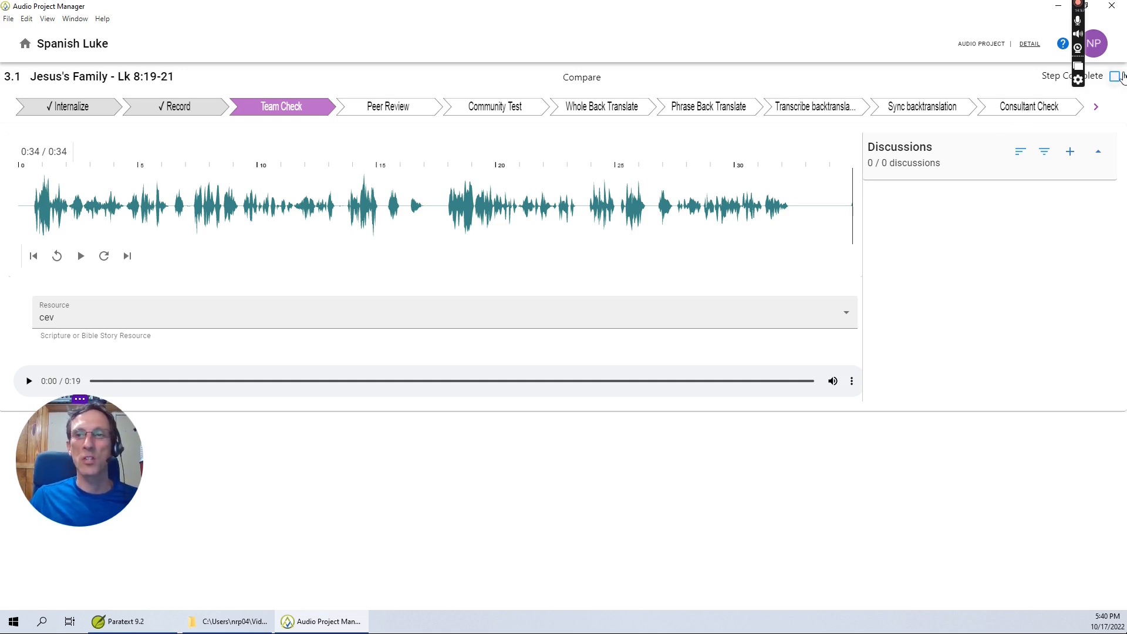
{"action": "left_click", "coordinate": [1114, 76]}
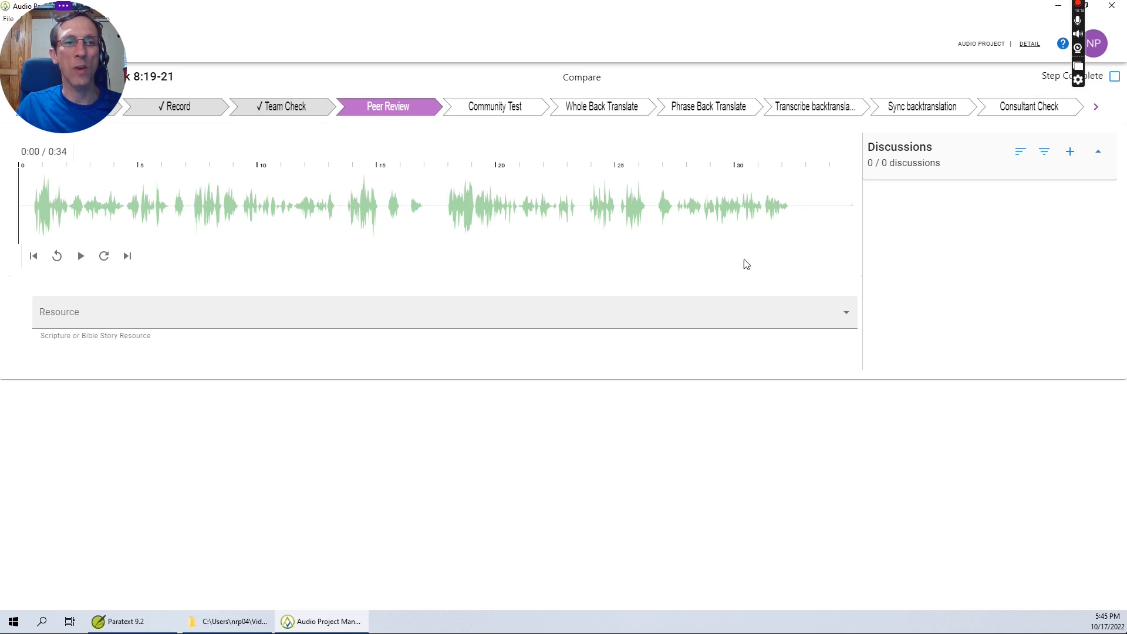
- Check the resources offered for Peer Review, play the recording, and replay the portion starting at about 17 seconds
{"action": "left_click", "coordinate": [841, 316]}
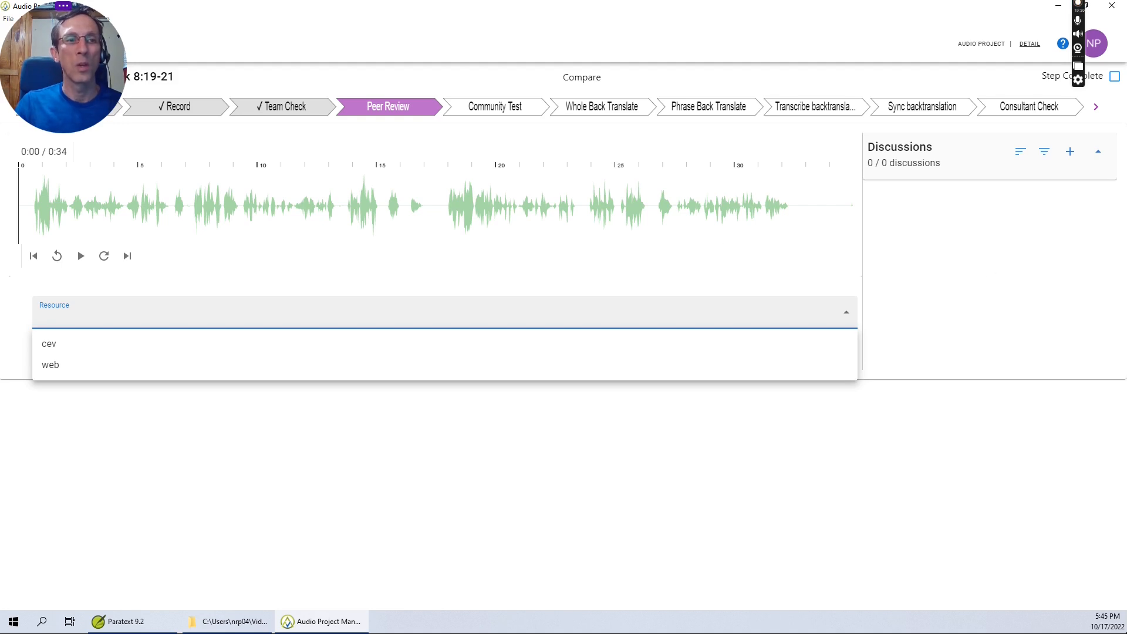
{"action": "left_click", "coordinate": [29, 199]}
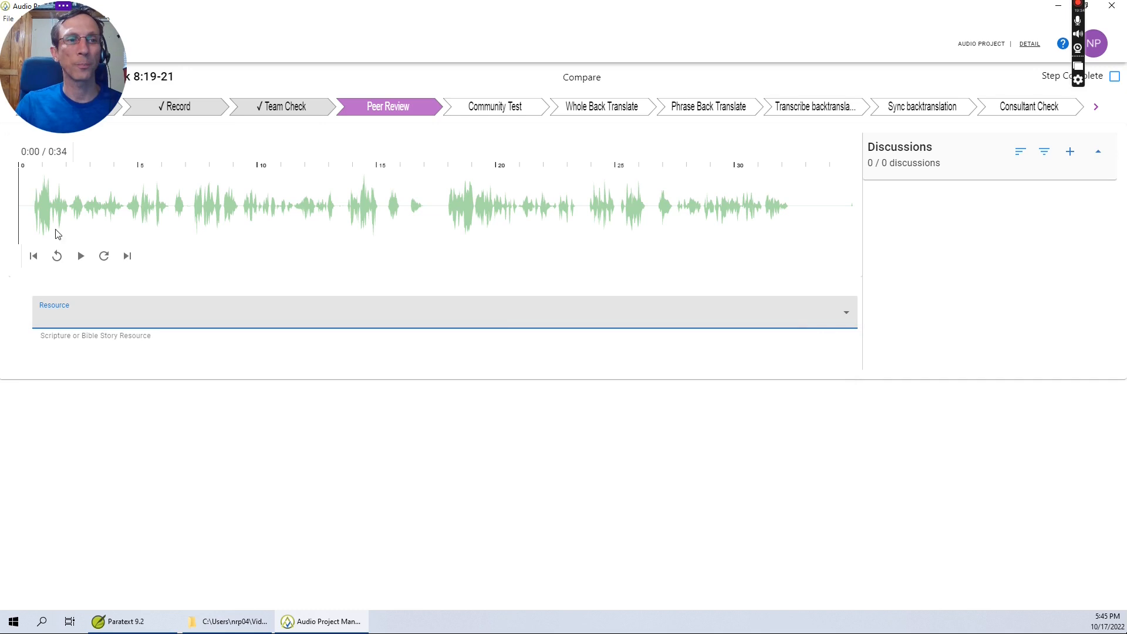
{"action": "left_click", "coordinate": [81, 256]}
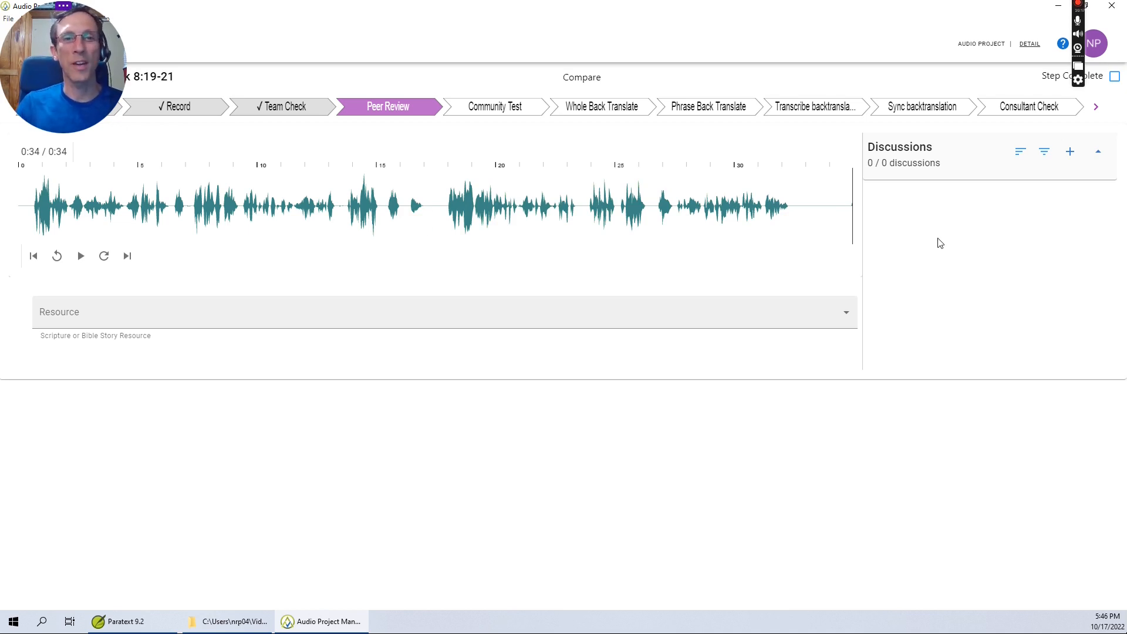
{"action": "left_click", "coordinate": [442, 201]}
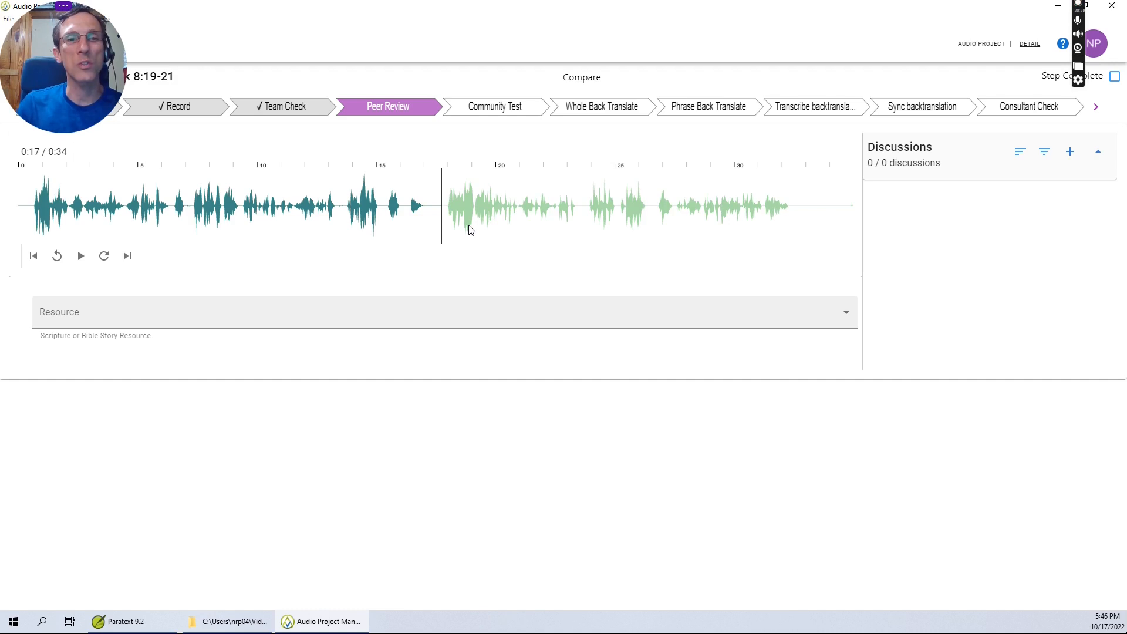
{"action": "left_click", "coordinate": [82, 259]}
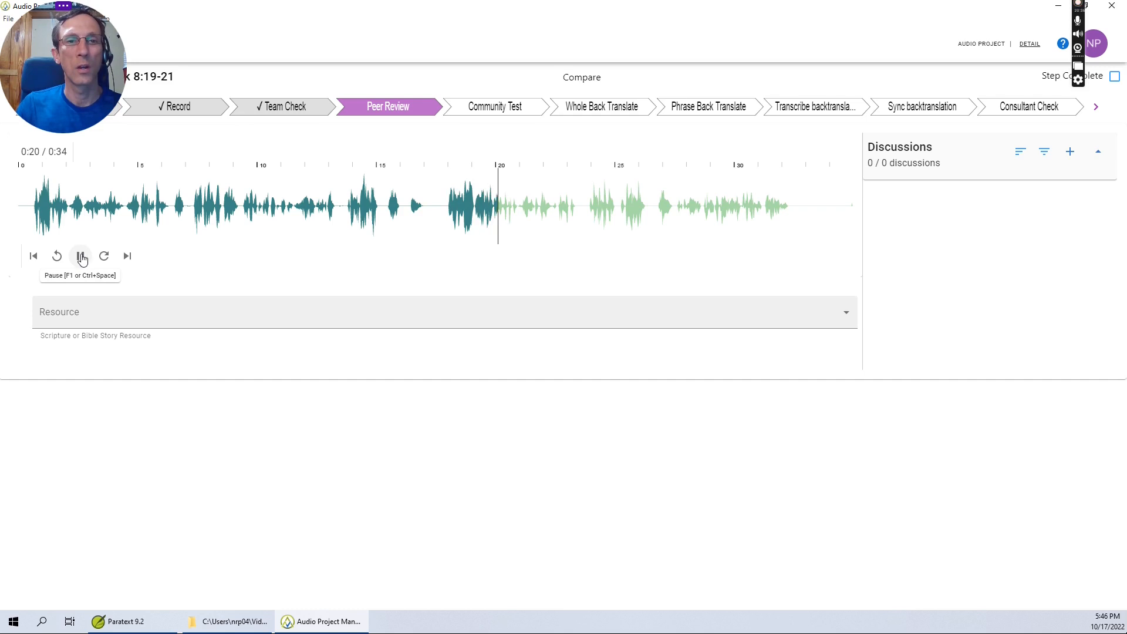
{"action": "left_click", "coordinate": [82, 258]}
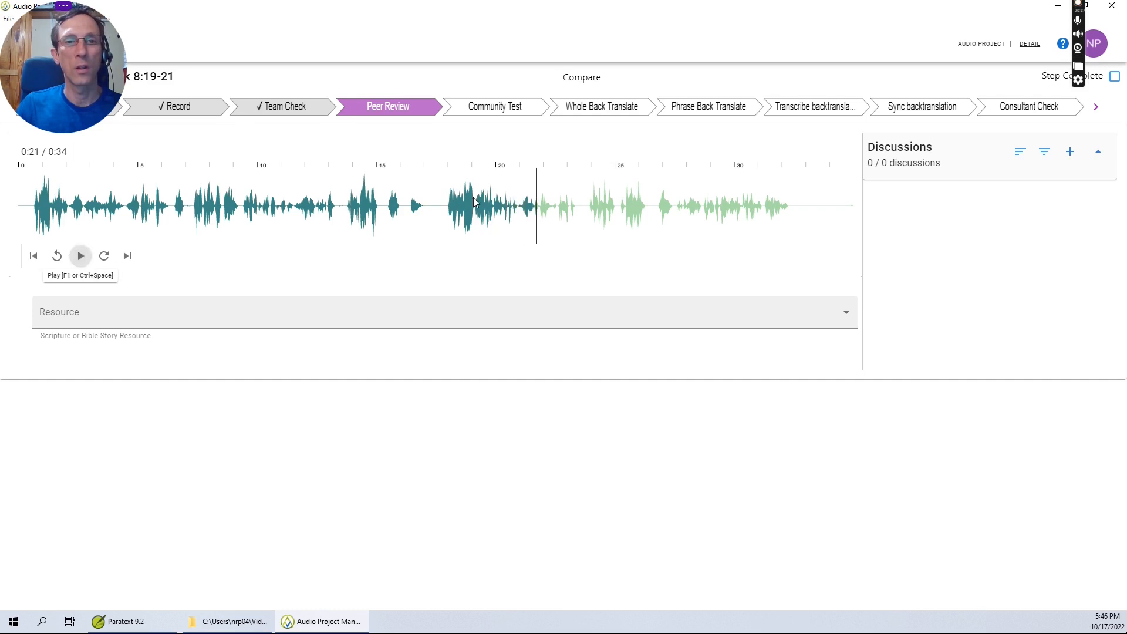
- Select the audio from 20.6 to 21.7 seconds and start a discussion on it titled "pronoun forms"
{"action": "left_click_drag", "start_coordinate": [510, 212], "coordinate": [535, 212]}
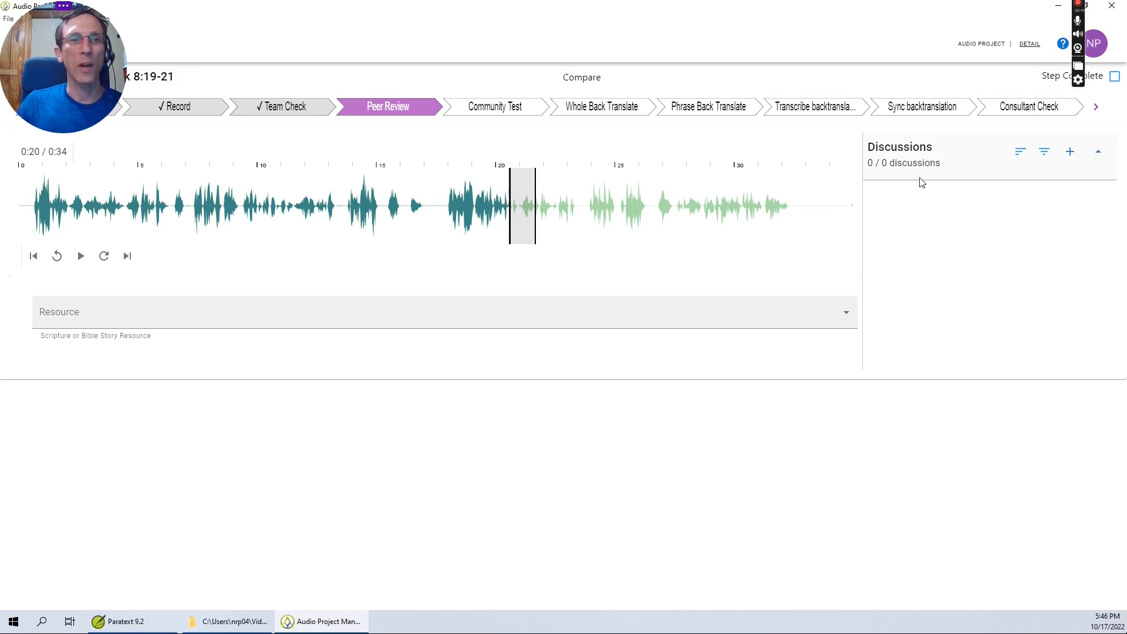
{"action": "left_click", "coordinate": [1072, 153]}
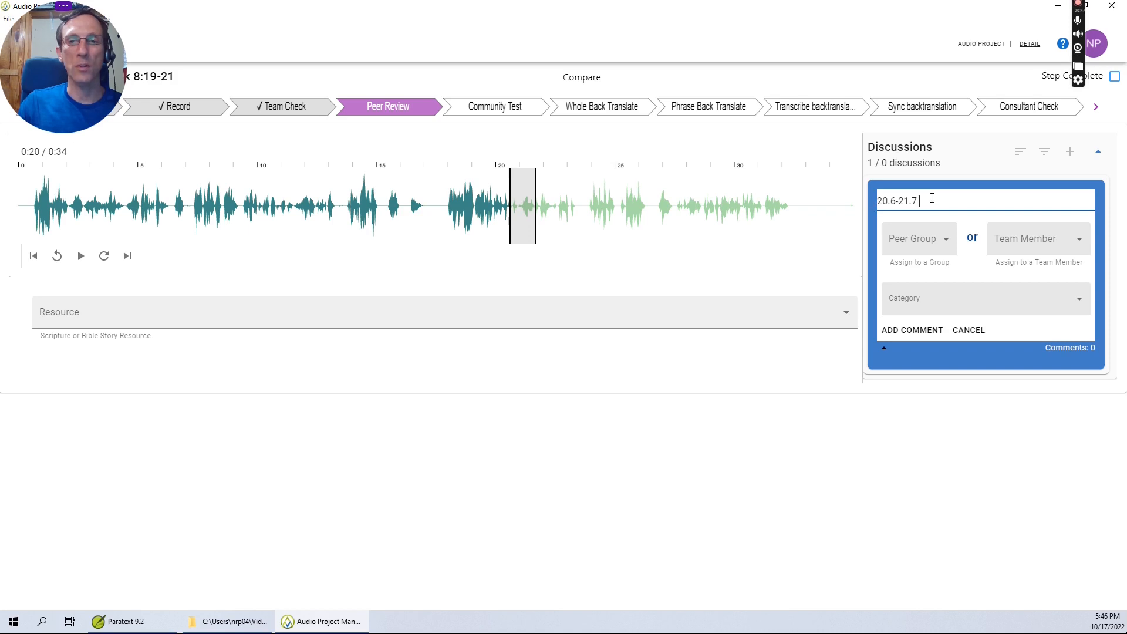
{"action": "left_click", "coordinate": [983, 196]}
{"action": "type", "text": "pronoun forms"}
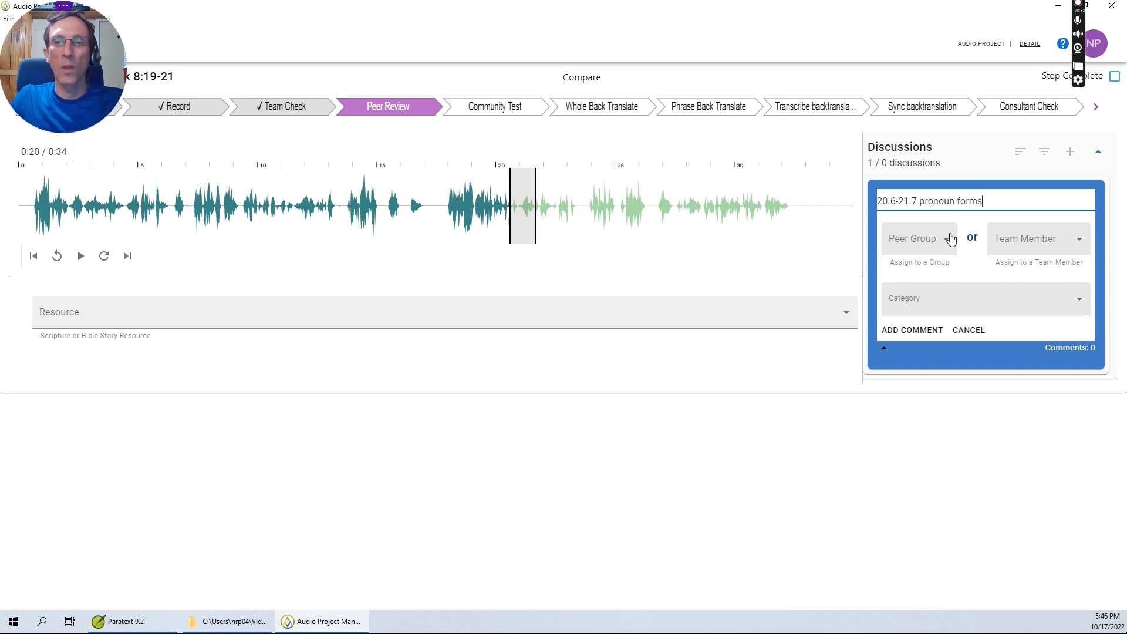
- Check the peer groups available, assign the discussion to the team member instead, and add it for comments
{"action": "left_click", "coordinate": [943, 241]}
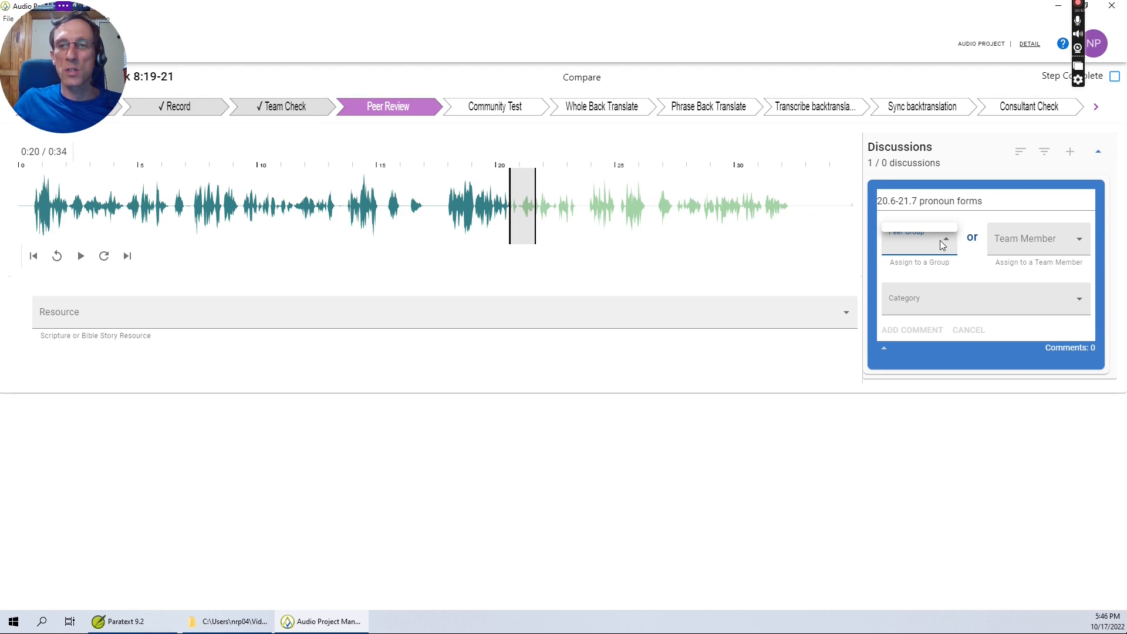
{"action": "left_click", "coordinate": [946, 241]}
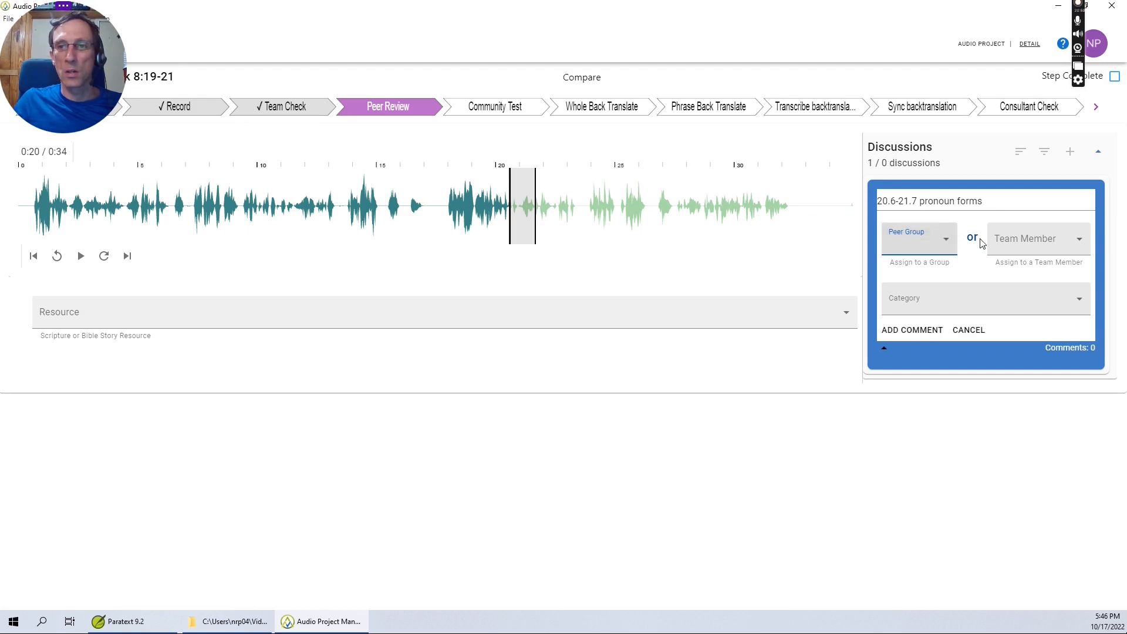
{"action": "left_click", "coordinate": [1060, 240]}
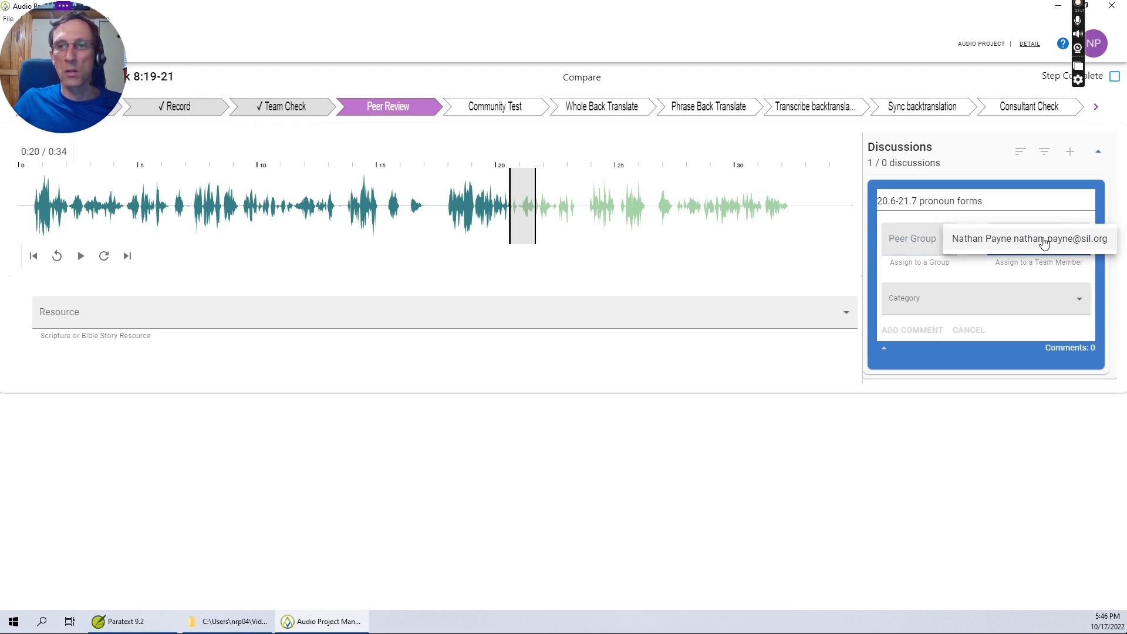
{"action": "left_click", "coordinate": [1043, 241]}
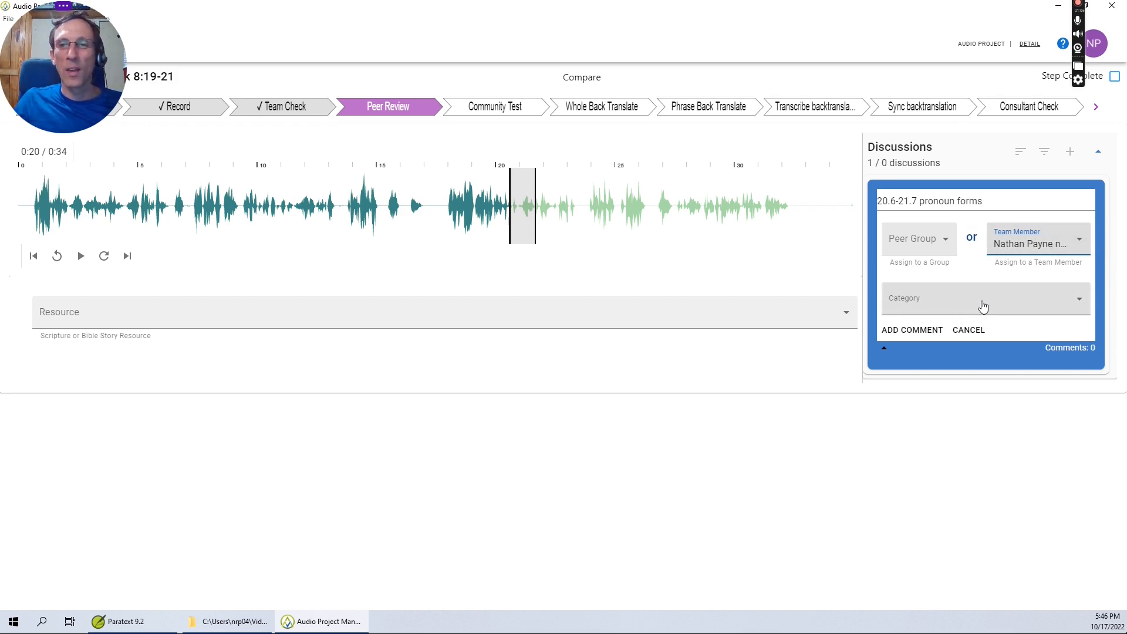
{"action": "left_click", "coordinate": [907, 331]}
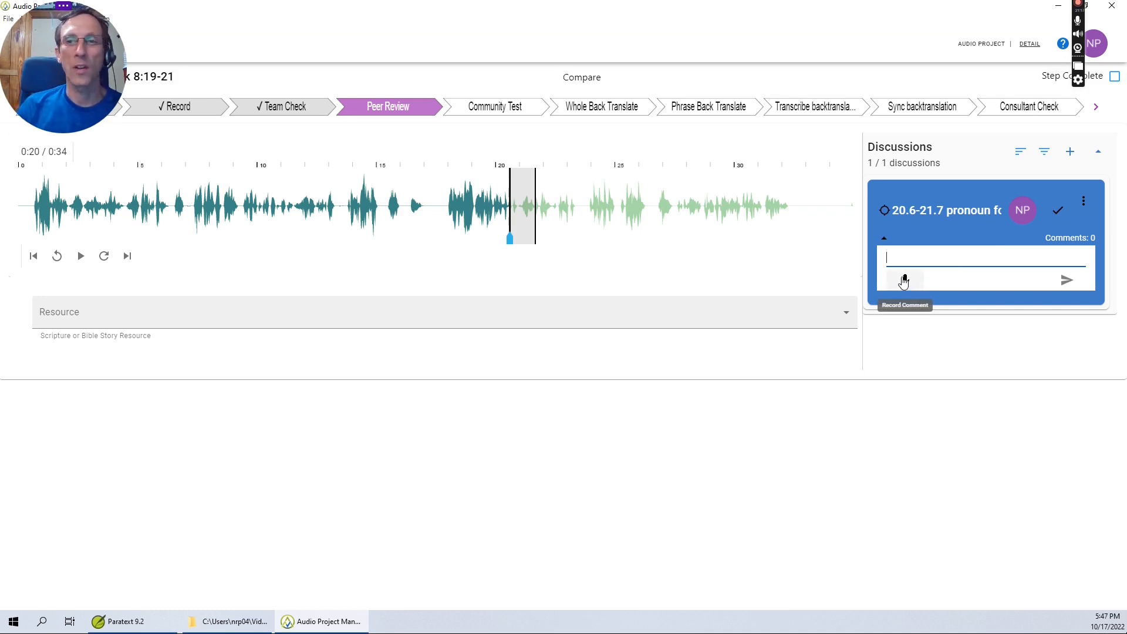
- Record and save a spoken comment in the pronoun forms discussion, and mark the Peer Review step as complete
{"action": "left_click", "coordinate": [904, 281]}
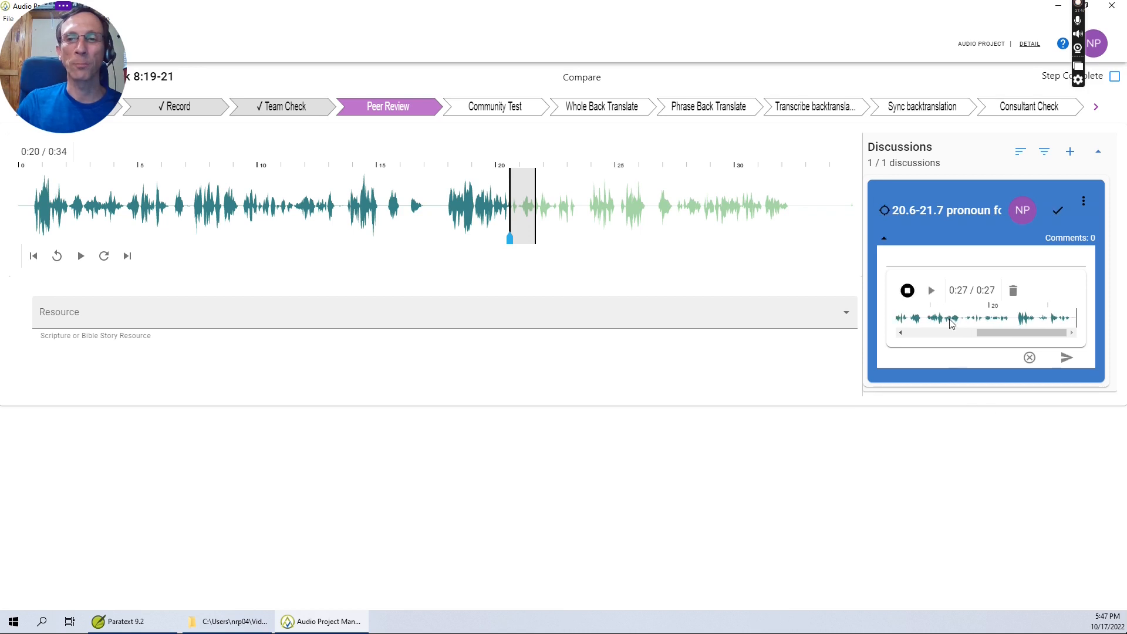
{"action": "left_click", "coordinate": [907, 291]}
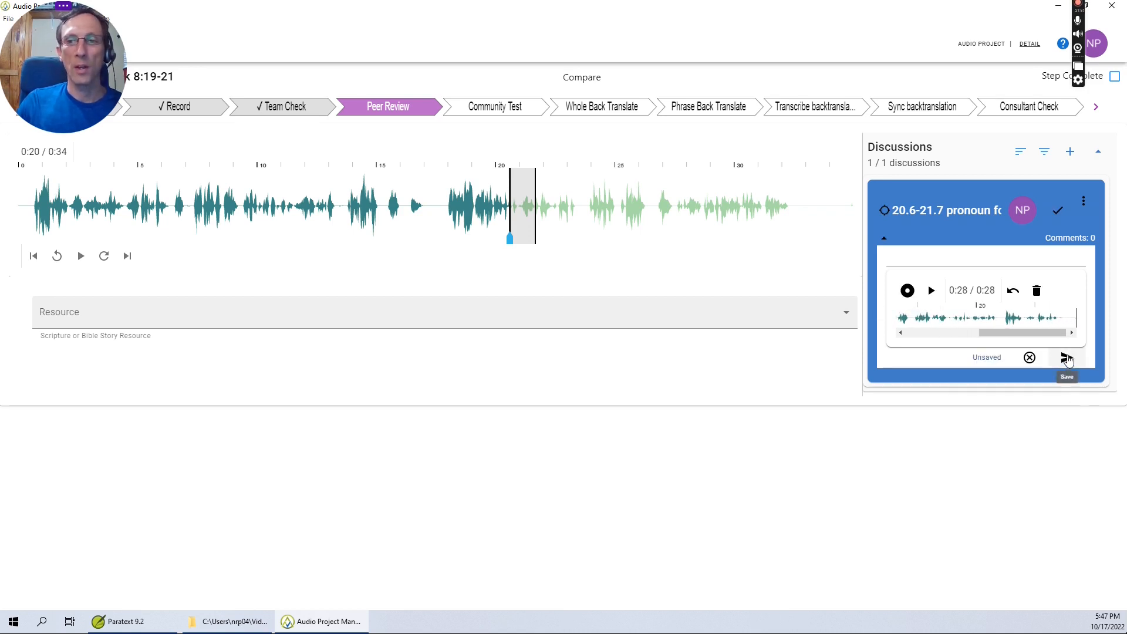
{"action": "left_click", "coordinate": [1066, 358]}
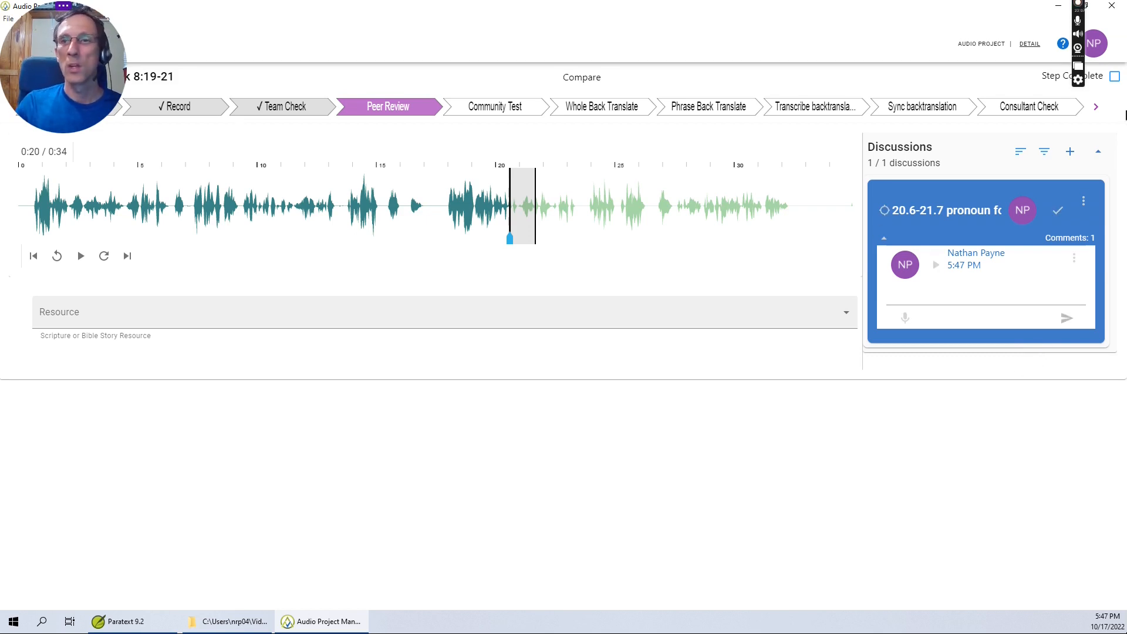
{"action": "left_click", "coordinate": [1114, 78]}
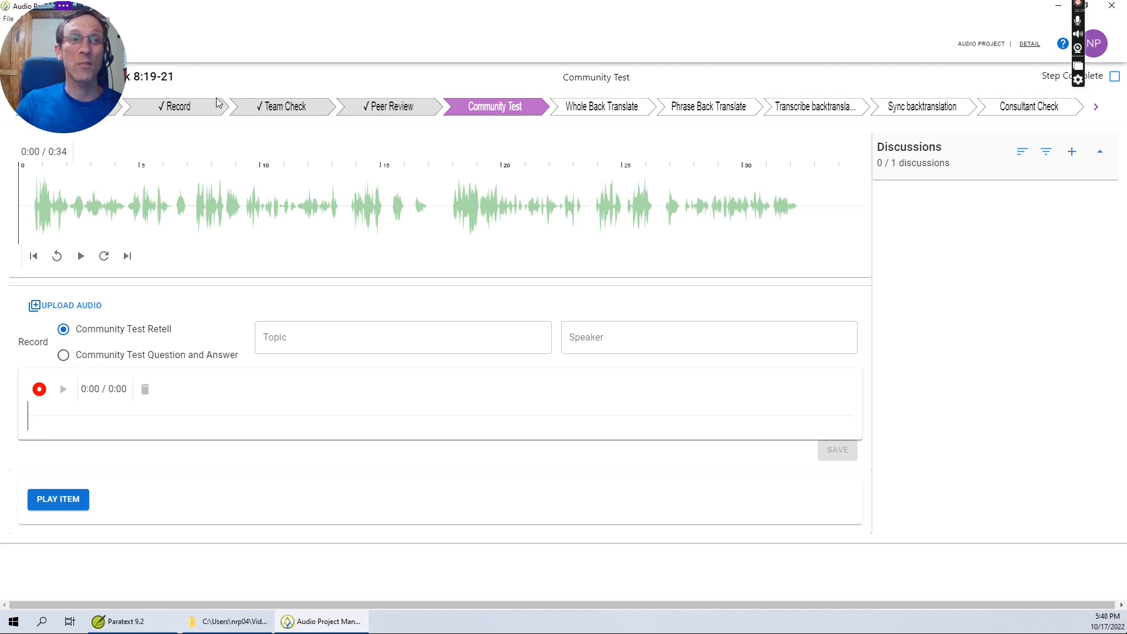
- View the Record step where a new version can be recorded, return to Community Test, and play the passage recording
{"action": "left_click", "coordinate": [179, 109]}
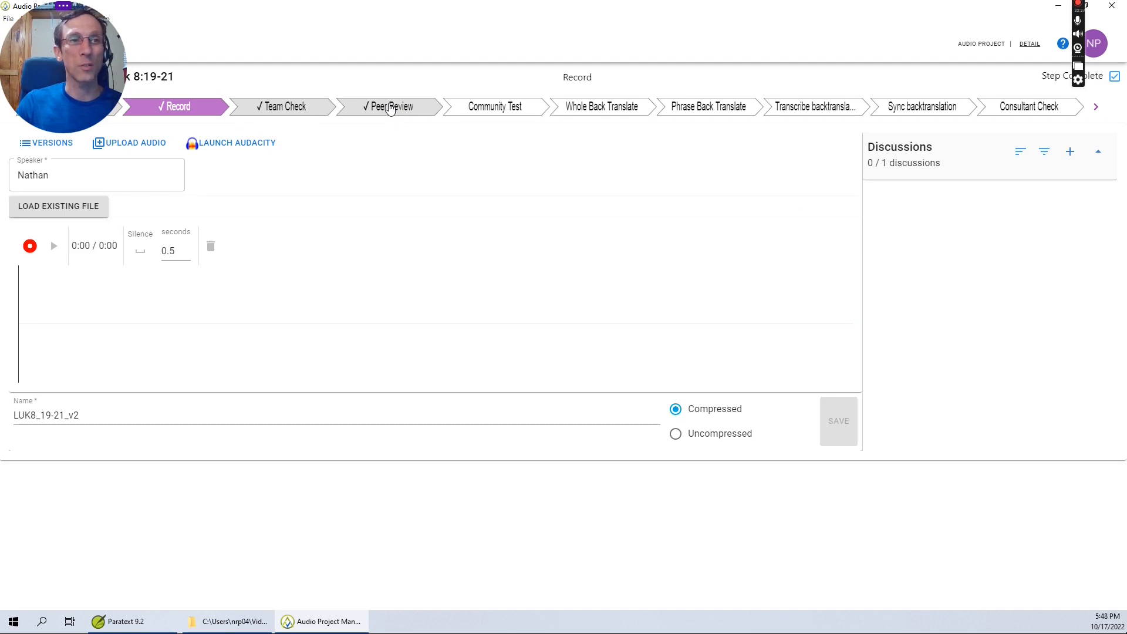
{"action": "left_click", "coordinate": [499, 109]}
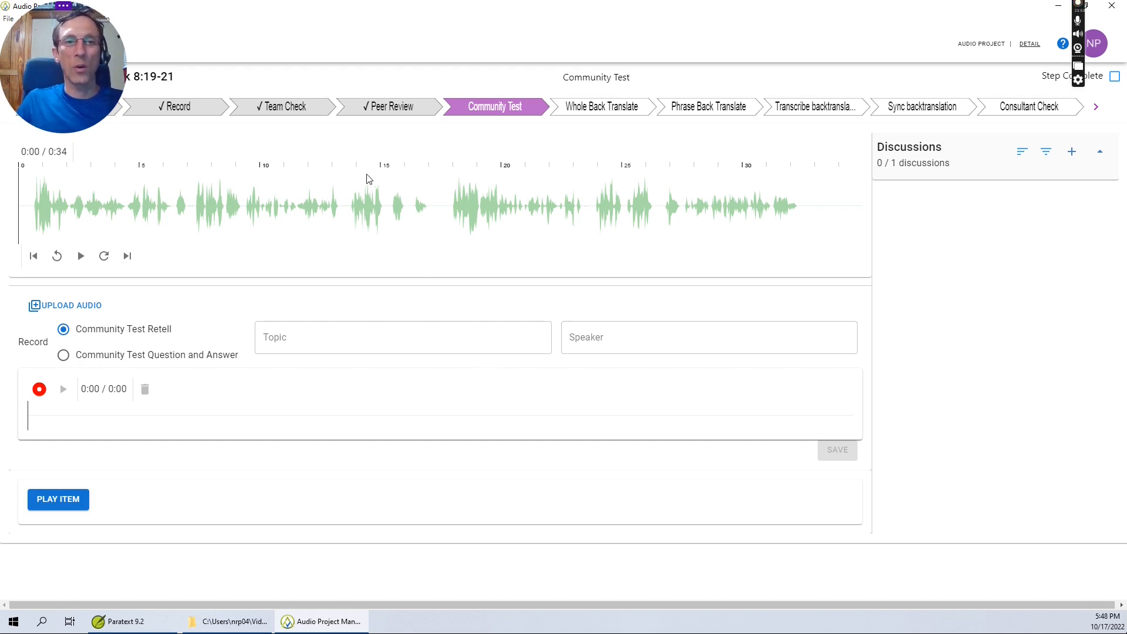
{"action": "left_click", "coordinate": [82, 257]}
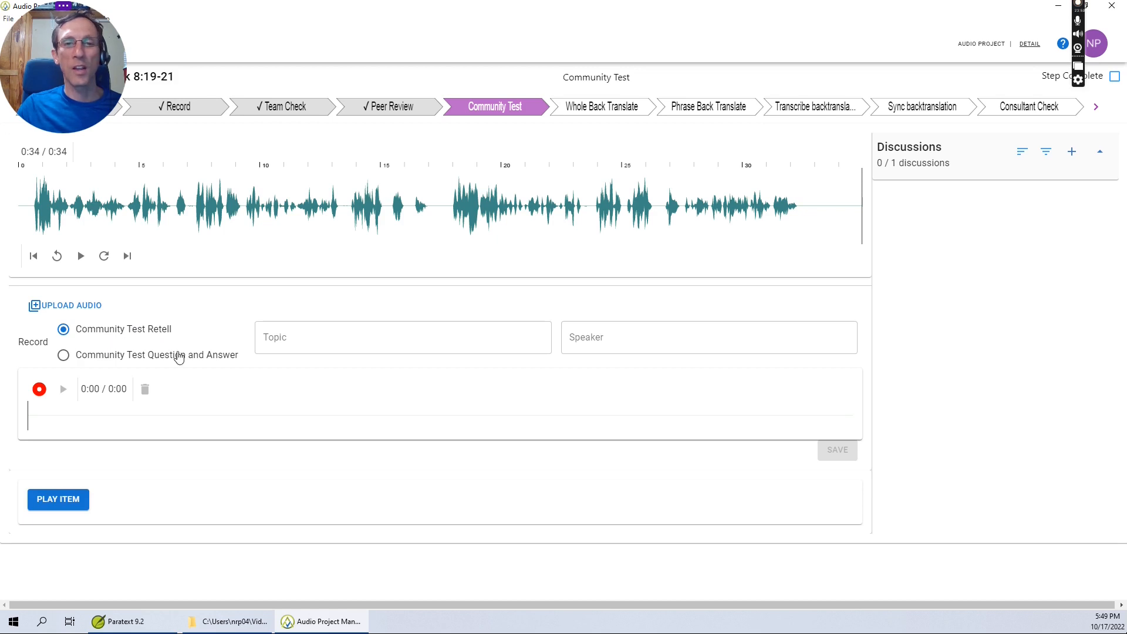
- Enter the speaker's name, then record and save a Community Test Retell of about 39 seconds for the passage
{"action": "left_click", "coordinate": [647, 336]}
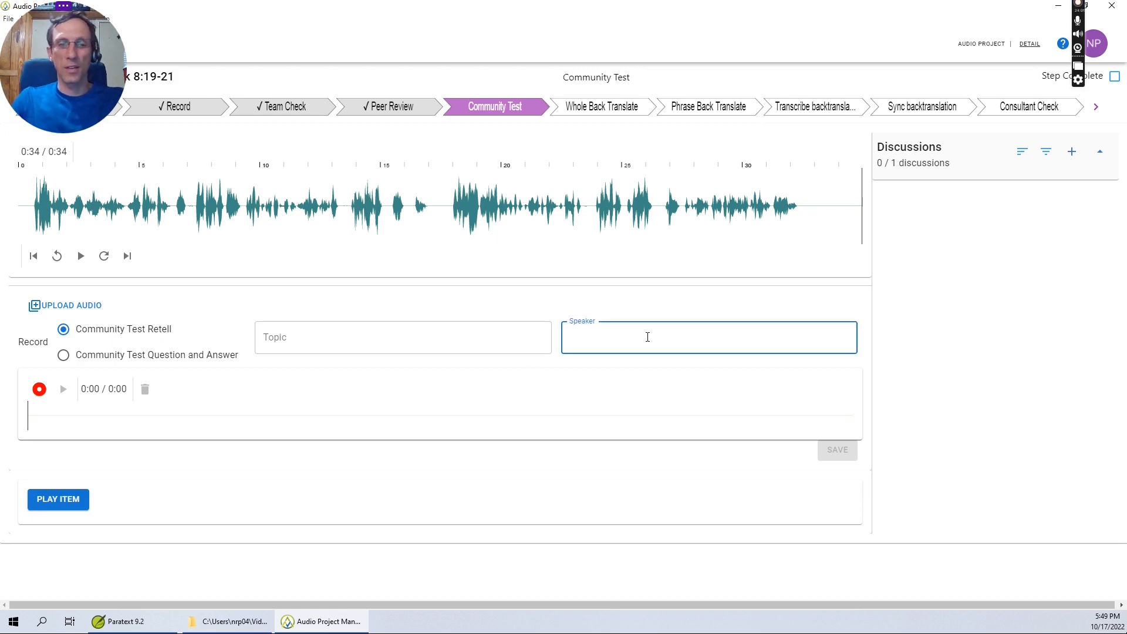
{"action": "type", "text": "Nate"}
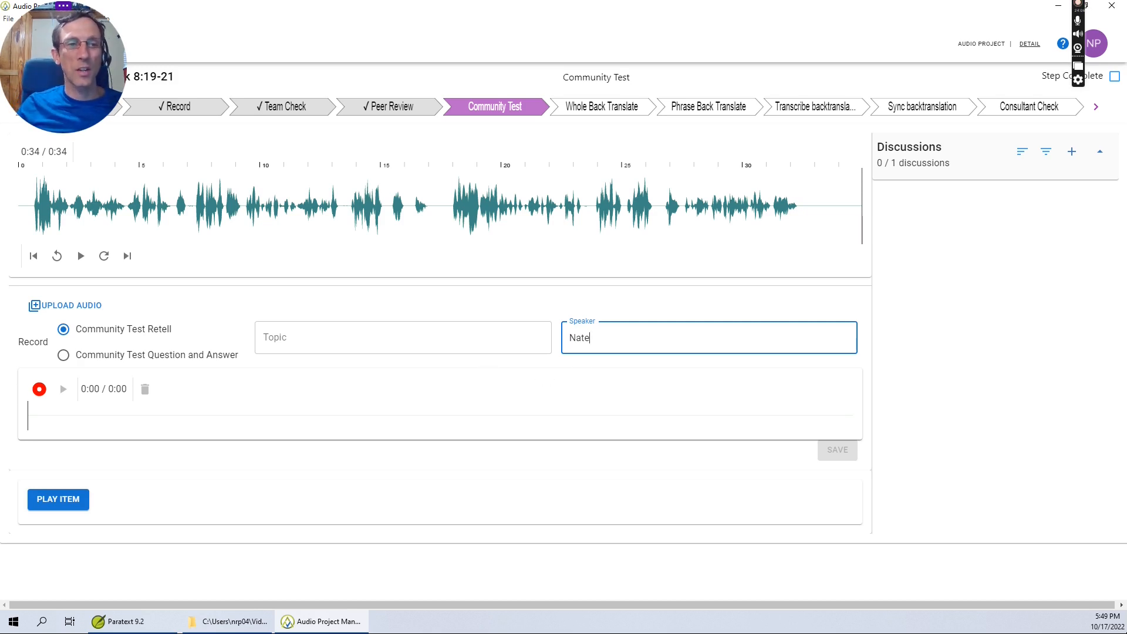
{"action": "left_click", "coordinate": [39, 390]}
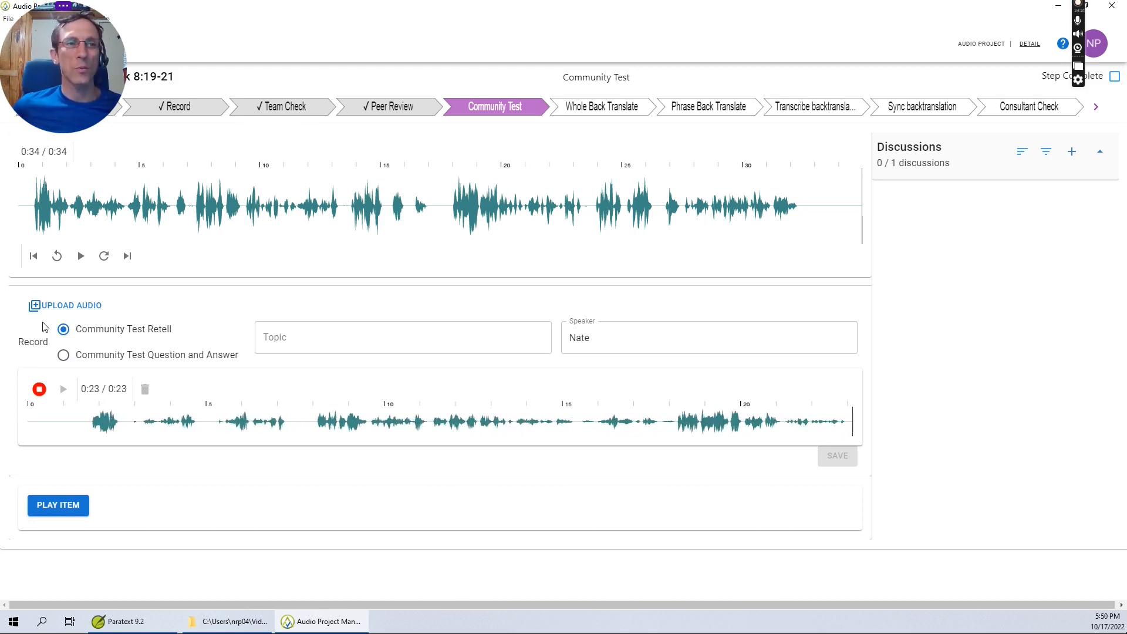
{"action": "left_click", "coordinate": [40, 389]}
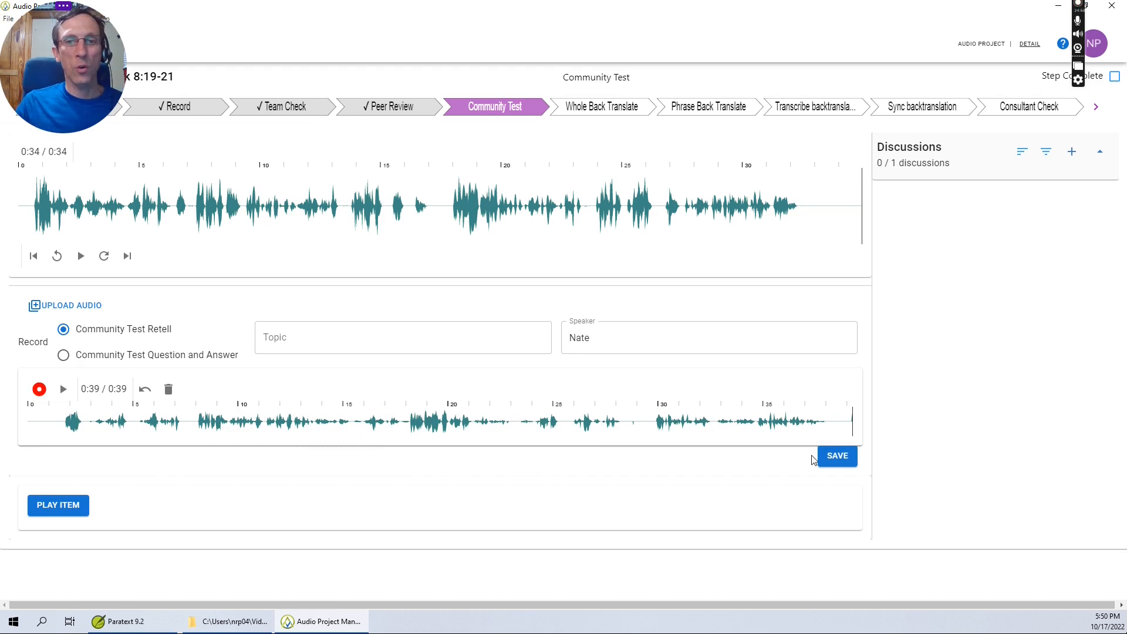
{"action": "left_click", "coordinate": [838, 456]}
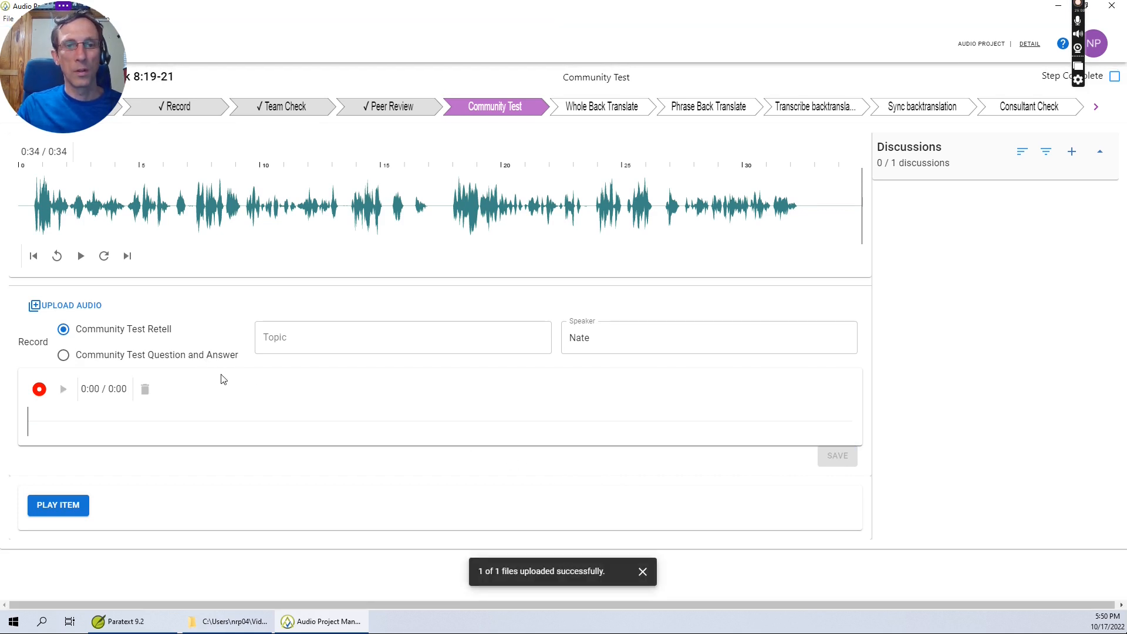
- Play the first 6 seconds of the passage, then record and save a Community Test Question and Answer of about 35 seconds
{"action": "left_click", "coordinate": [63, 360]}
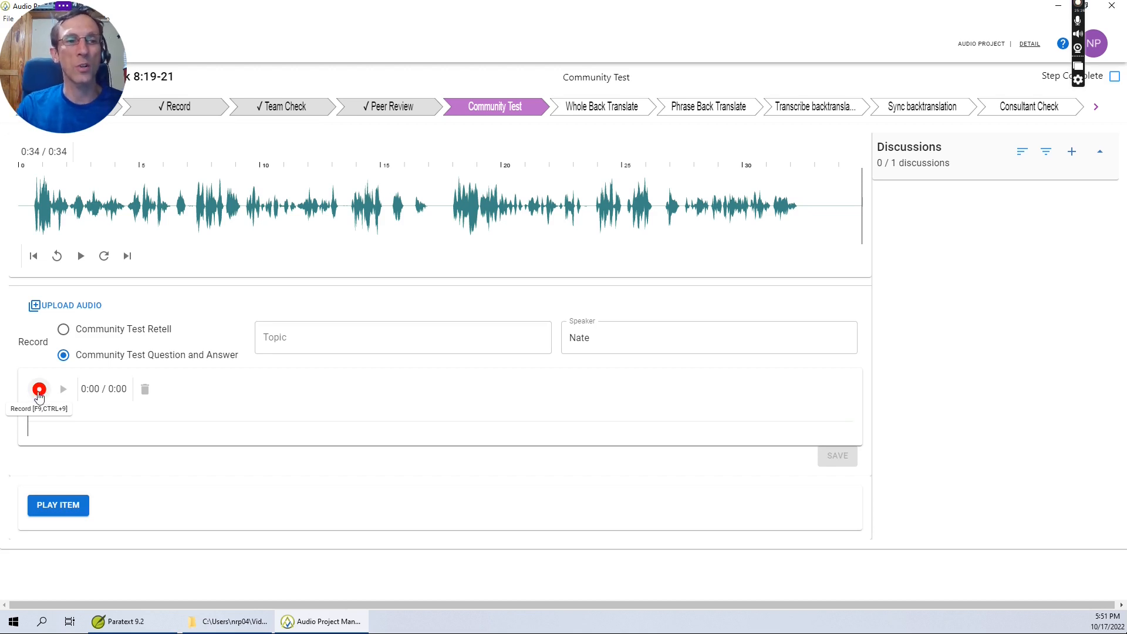
{"action": "left_click", "coordinate": [30, 202]}
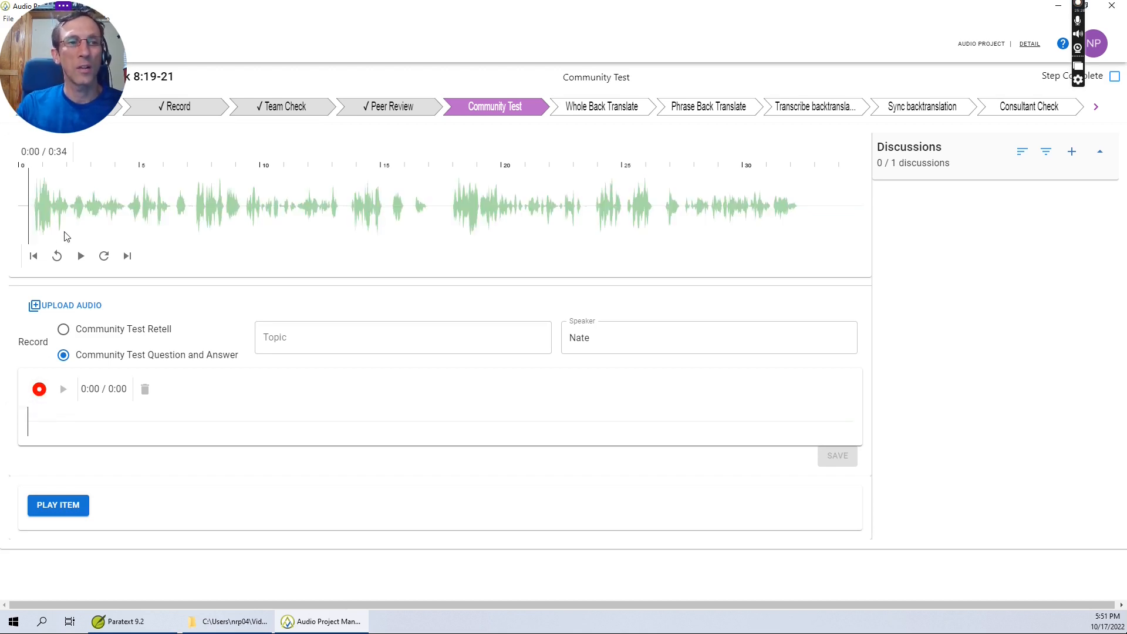
{"action": "left_click", "coordinate": [81, 256]}
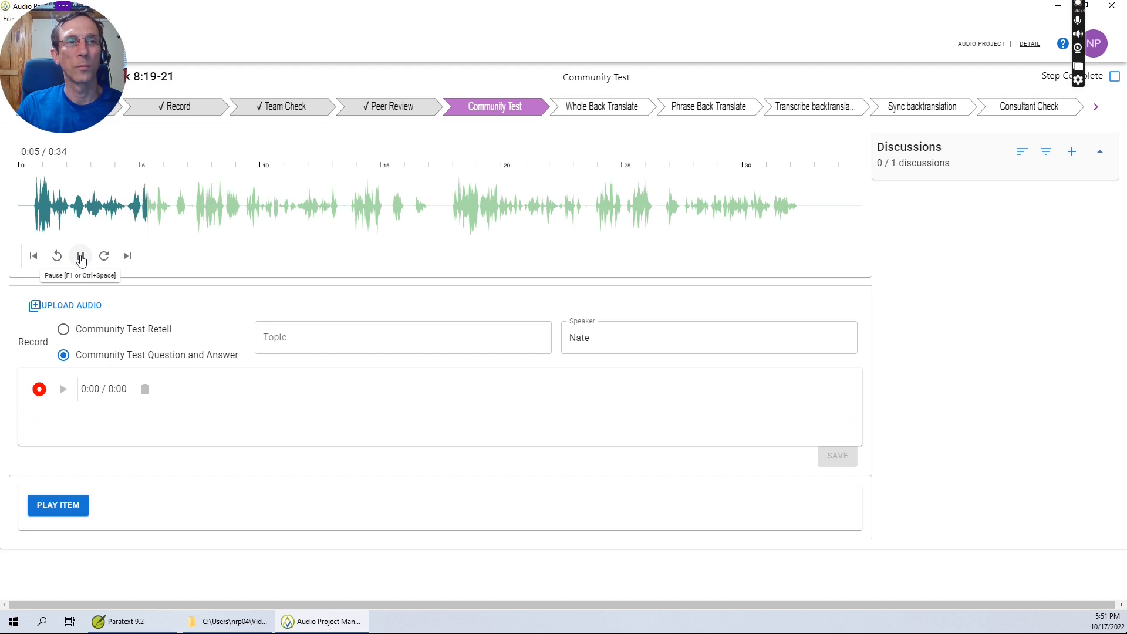
{"action": "left_click", "coordinate": [81, 256]}
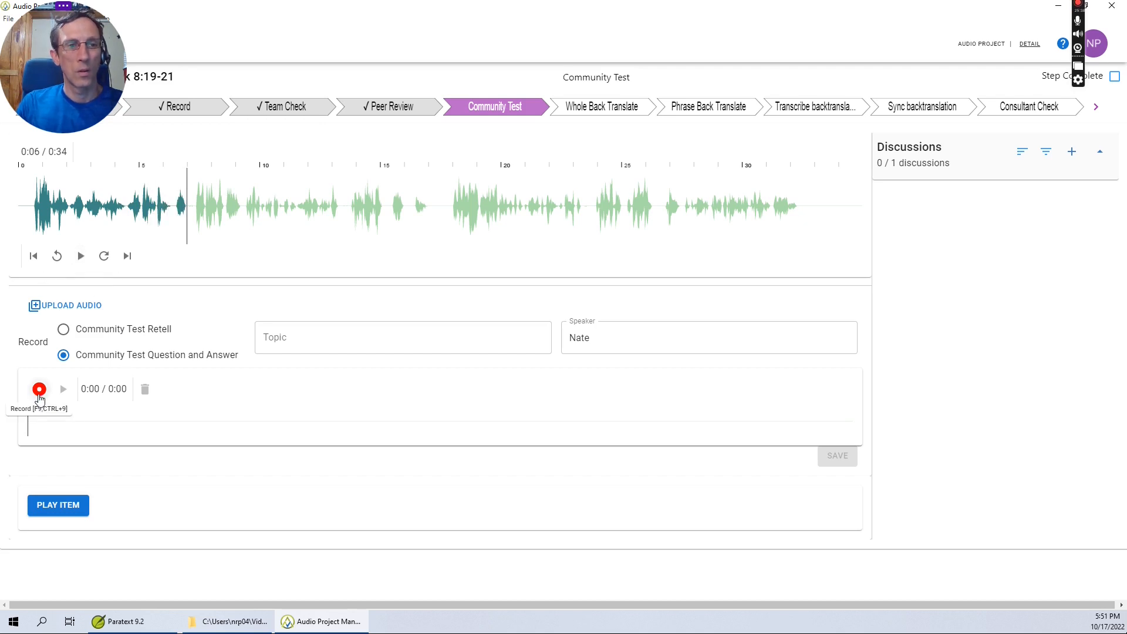
{"action": "left_click", "coordinate": [39, 393]}
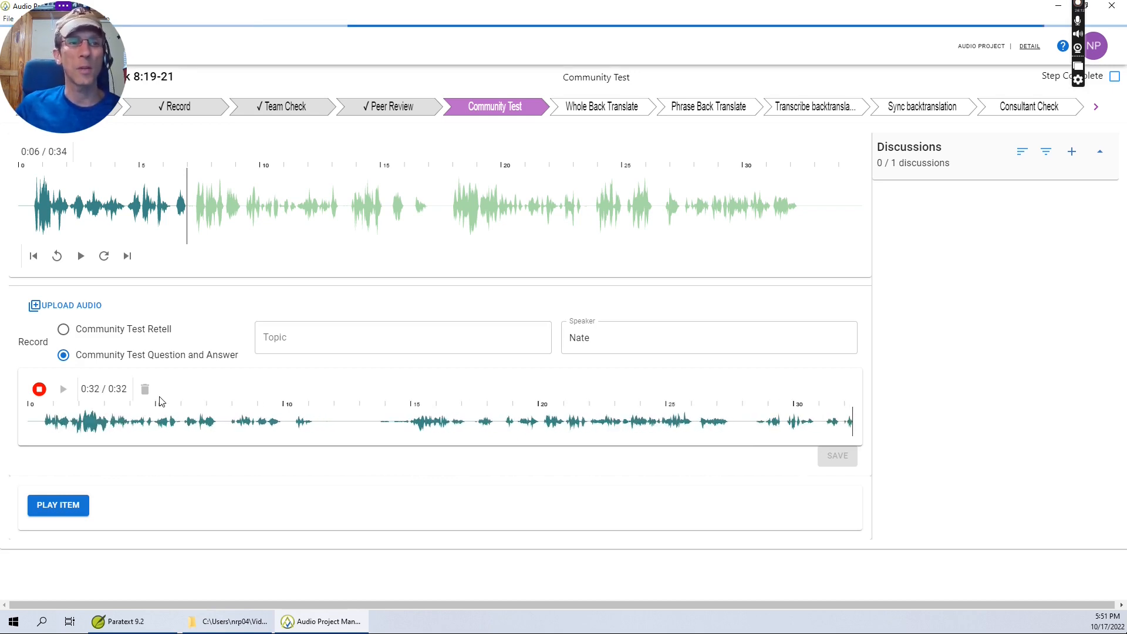
{"action": "left_click", "coordinate": [38, 389]}
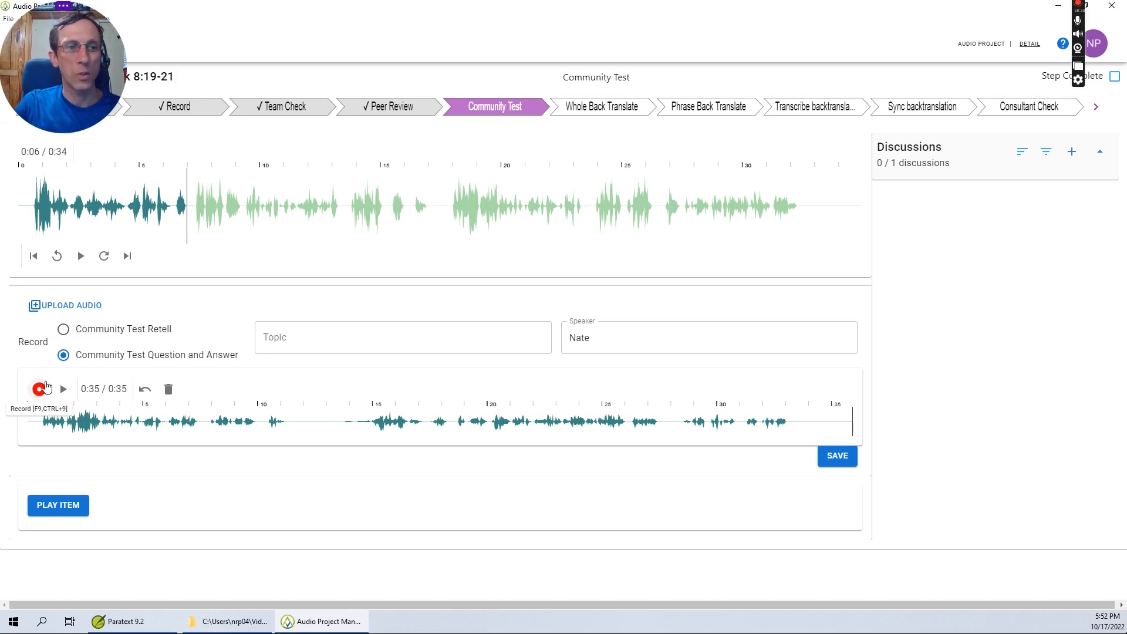
{"action": "left_click", "coordinate": [836, 457]}
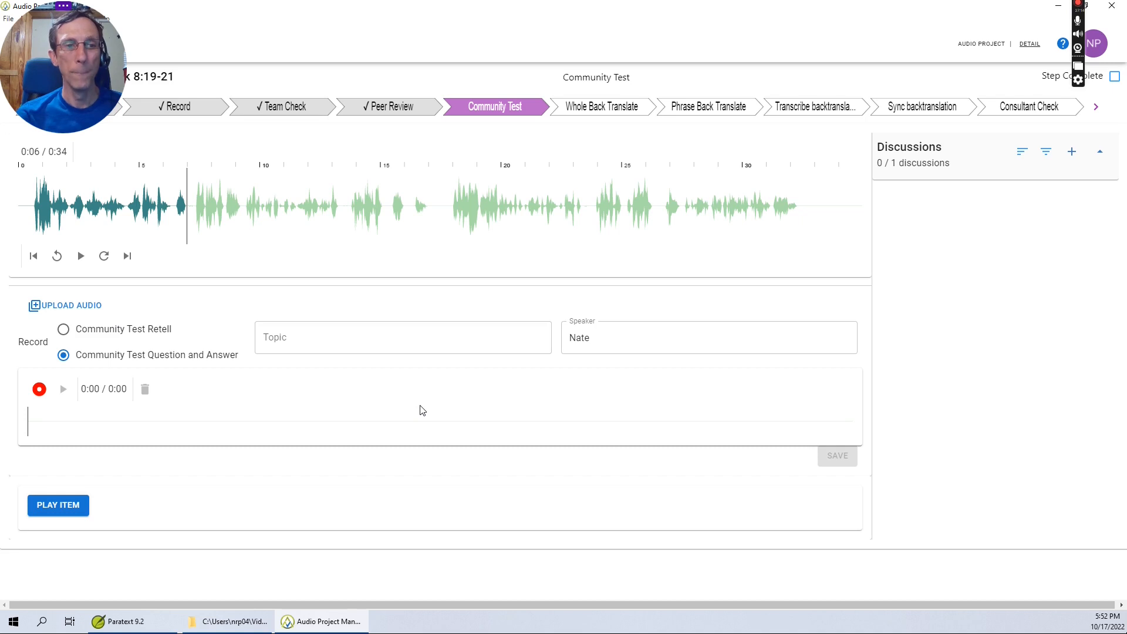
- Load the saved Community Test Question and Answer item and play its opening seconds
{"action": "left_click", "coordinate": [64, 508]}
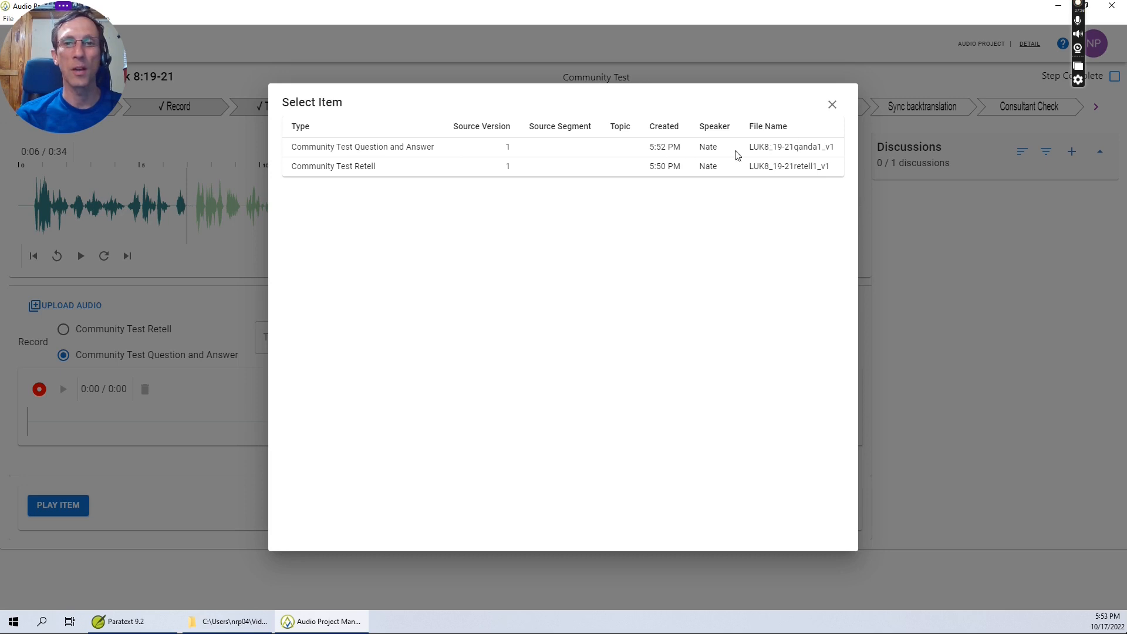
{"action": "left_click", "coordinate": [769, 146]}
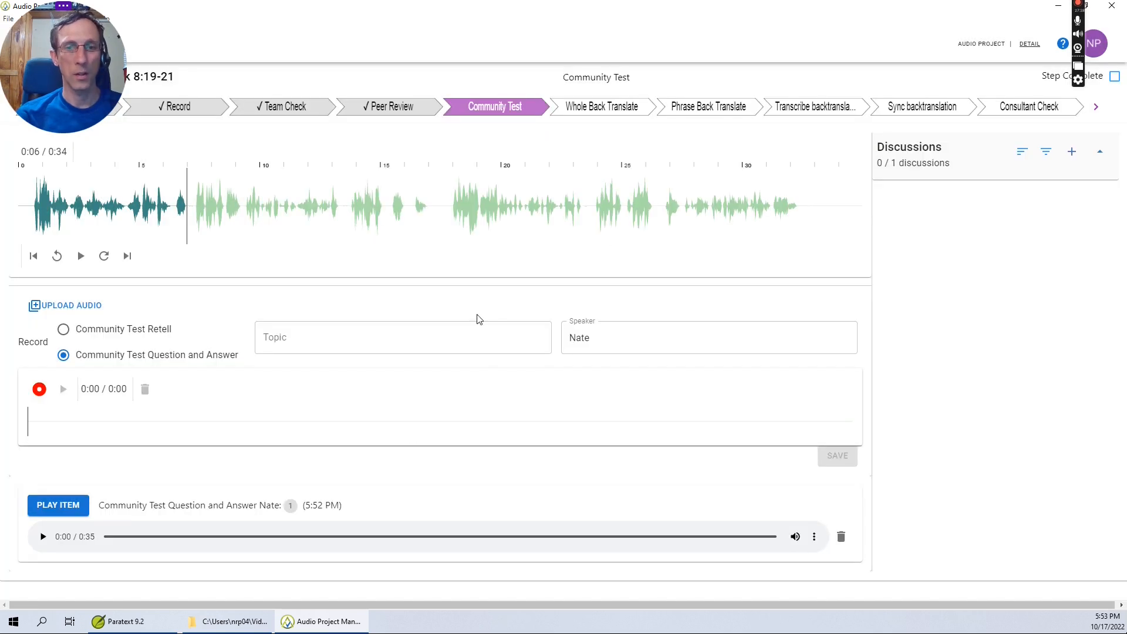
{"action": "left_click", "coordinate": [43, 537]}
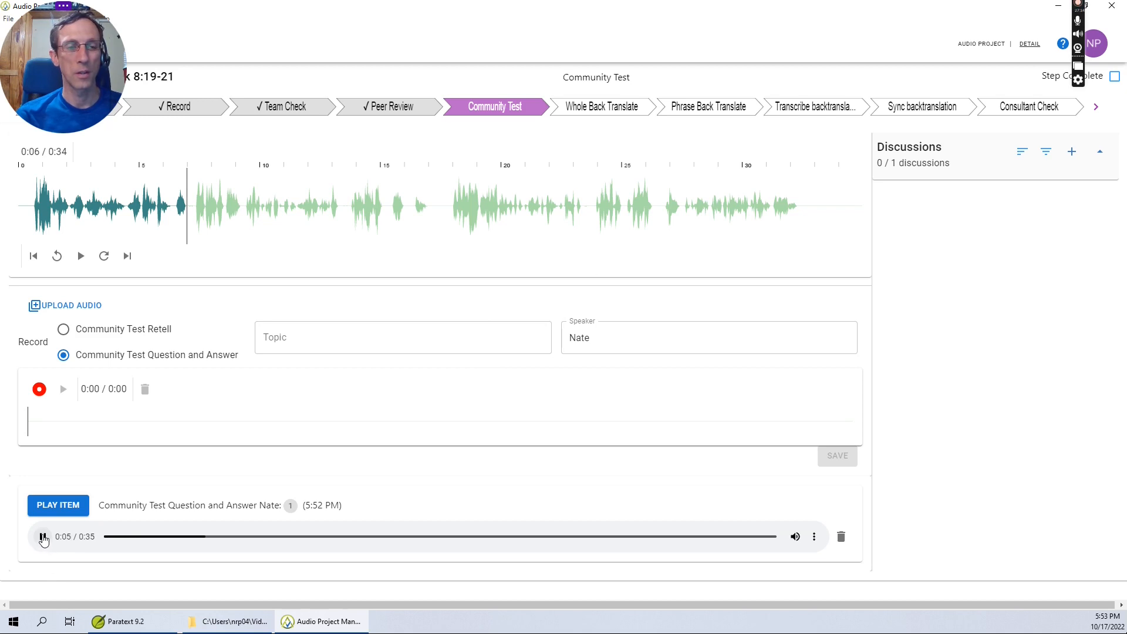
{"action": "left_click", "coordinate": [43, 536]}
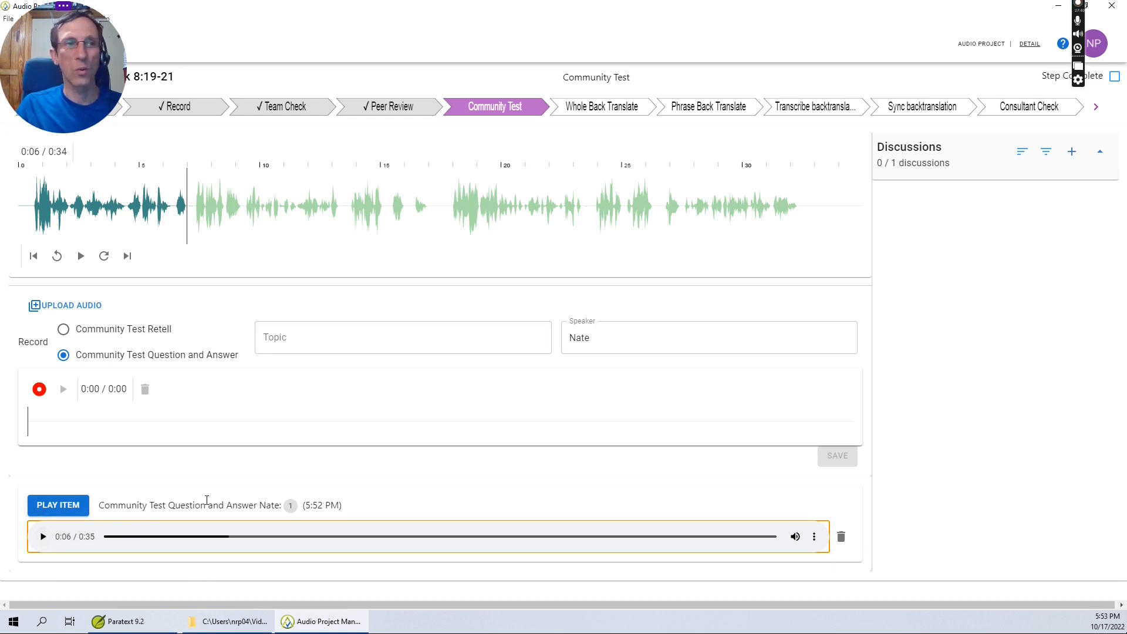
- Load the saved Community Test Retell item and play its opening seconds
{"action": "left_click", "coordinate": [61, 508]}
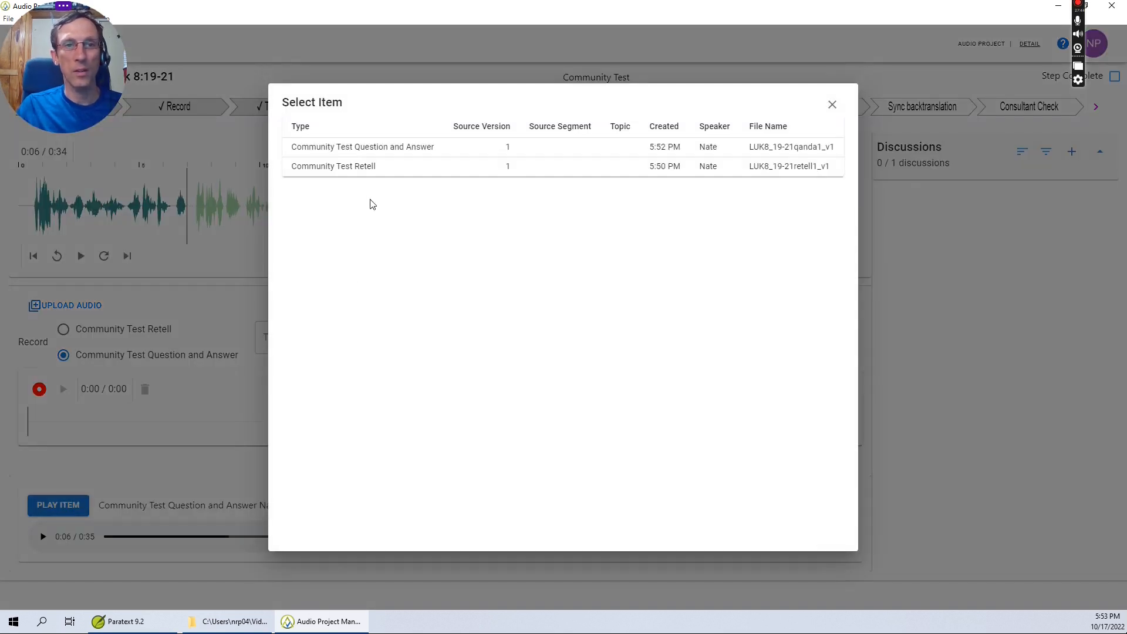
{"action": "left_click", "coordinate": [370, 169]}
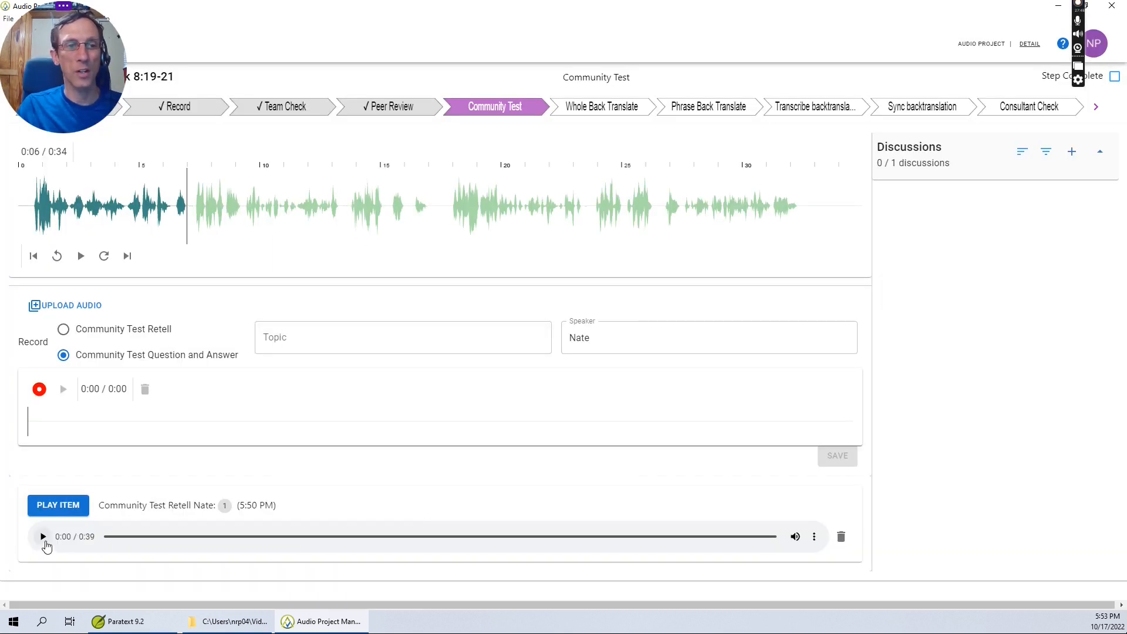
{"action": "left_click", "coordinate": [43, 537]}
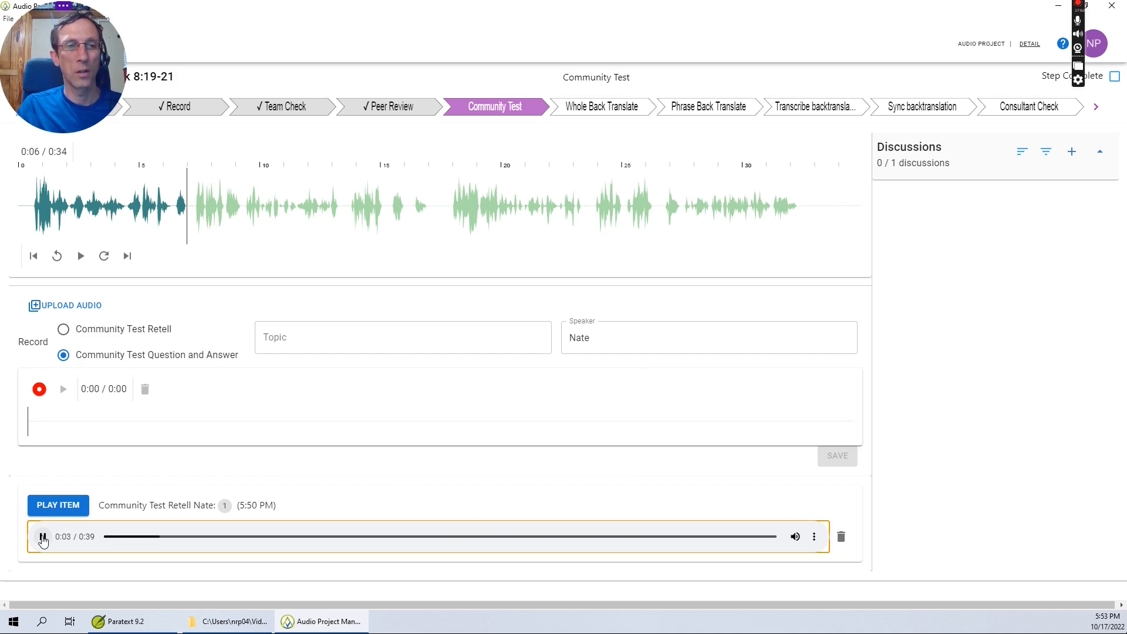
{"action": "left_click", "coordinate": [43, 539]}
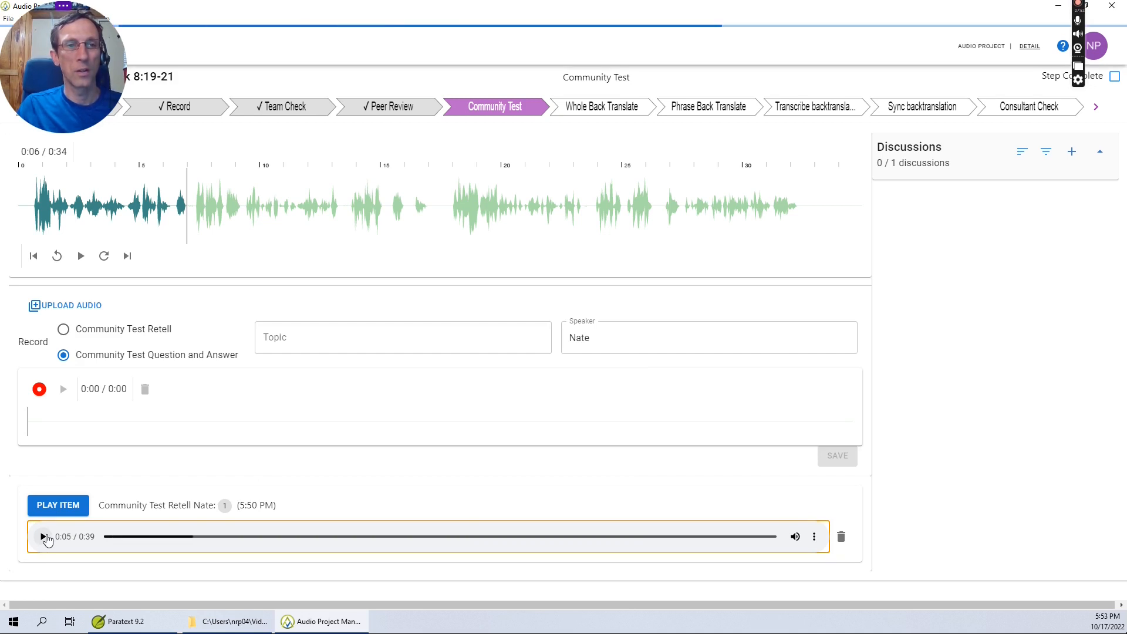
- Select the passage segment from 9.1 to 13.5 seconds, and view the list of recorded versions in the Record step
{"action": "left_click_drag", "start_coordinate": [238, 206], "coordinate": [344, 206]}
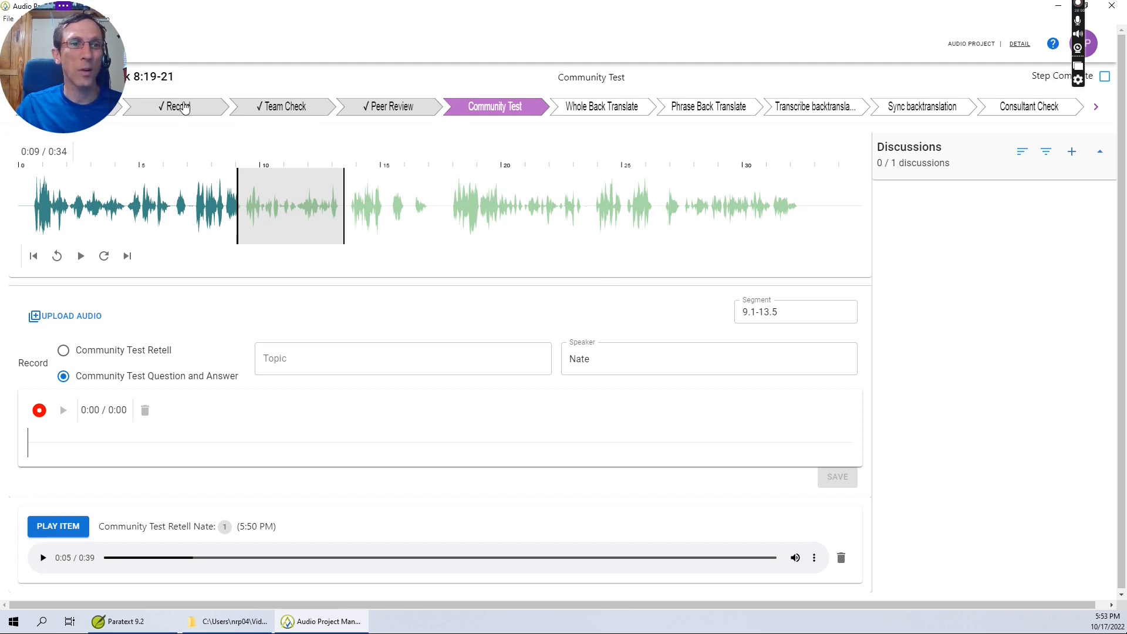
{"action": "left_click", "coordinate": [183, 110]}
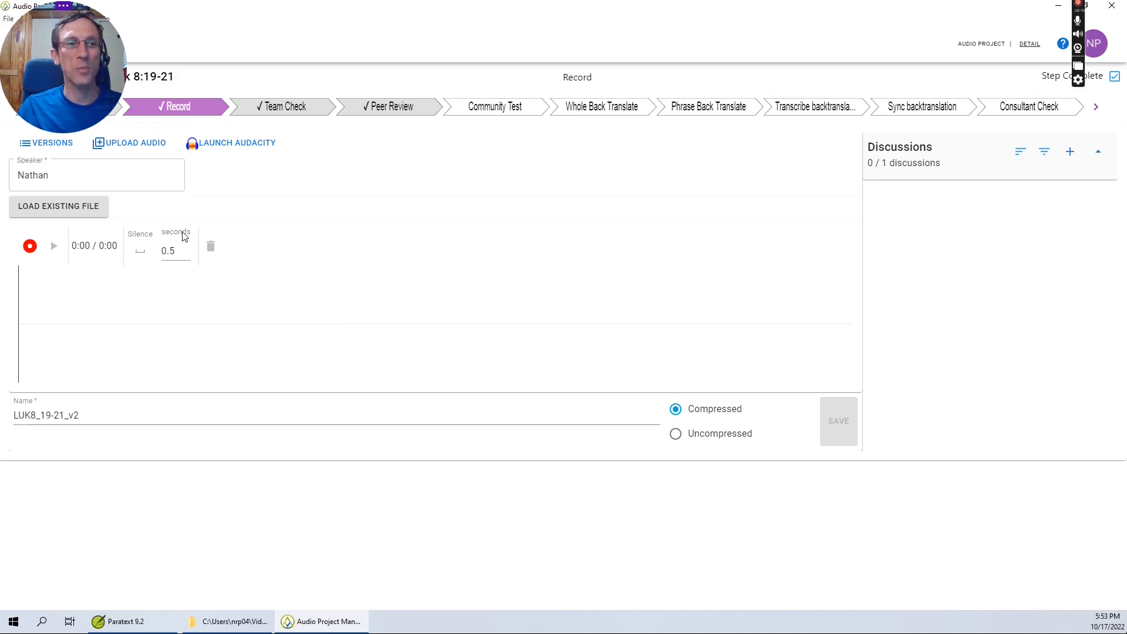
{"action": "left_click", "coordinate": [46, 145]}
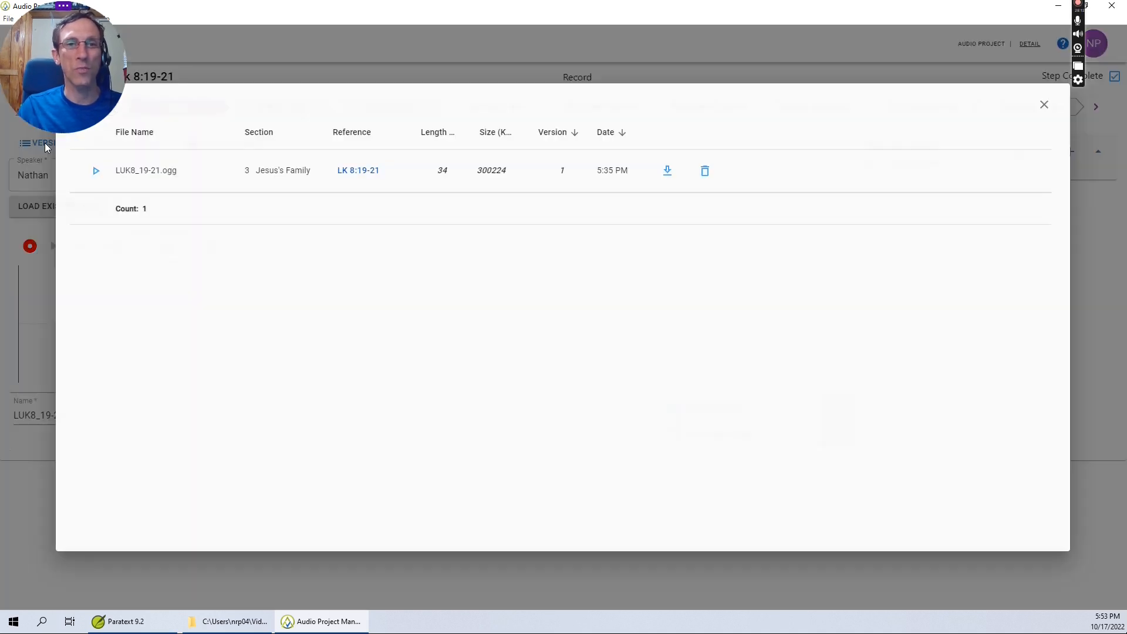
{"action": "left_click", "coordinate": [1043, 105]}
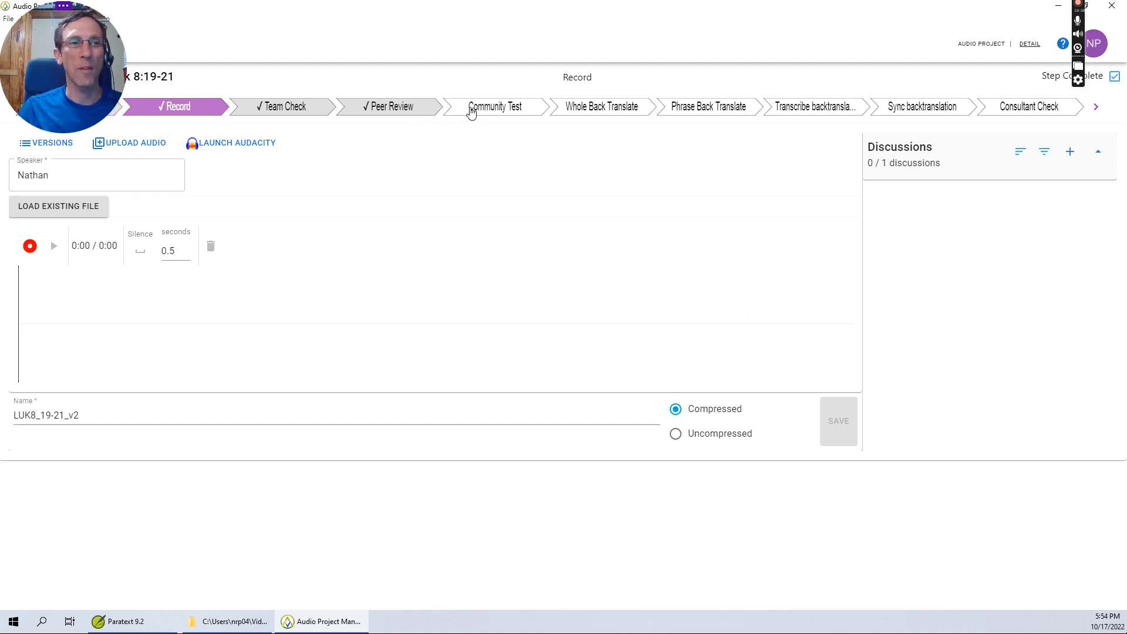
- Mark the Community Test step as complete and enter the speaker's name for the whole back translation
{"action": "left_click", "coordinate": [496, 109]}
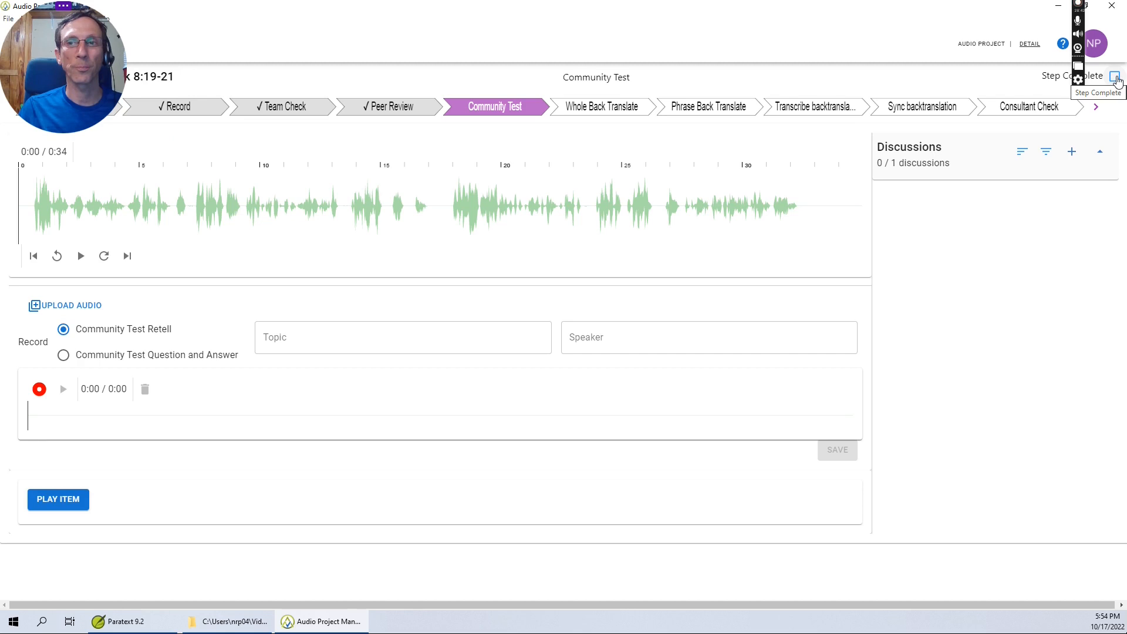
{"action": "left_click", "coordinate": [1115, 78]}
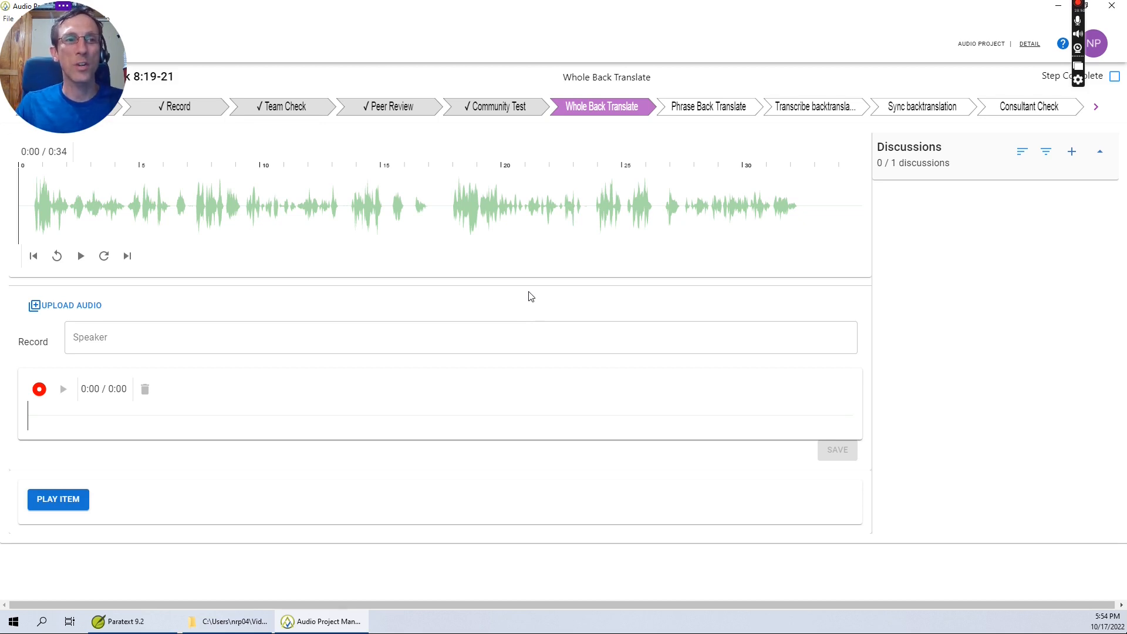
{"action": "left_click", "coordinate": [154, 334]}
{"action": "type", "text": "Nathaniel"}
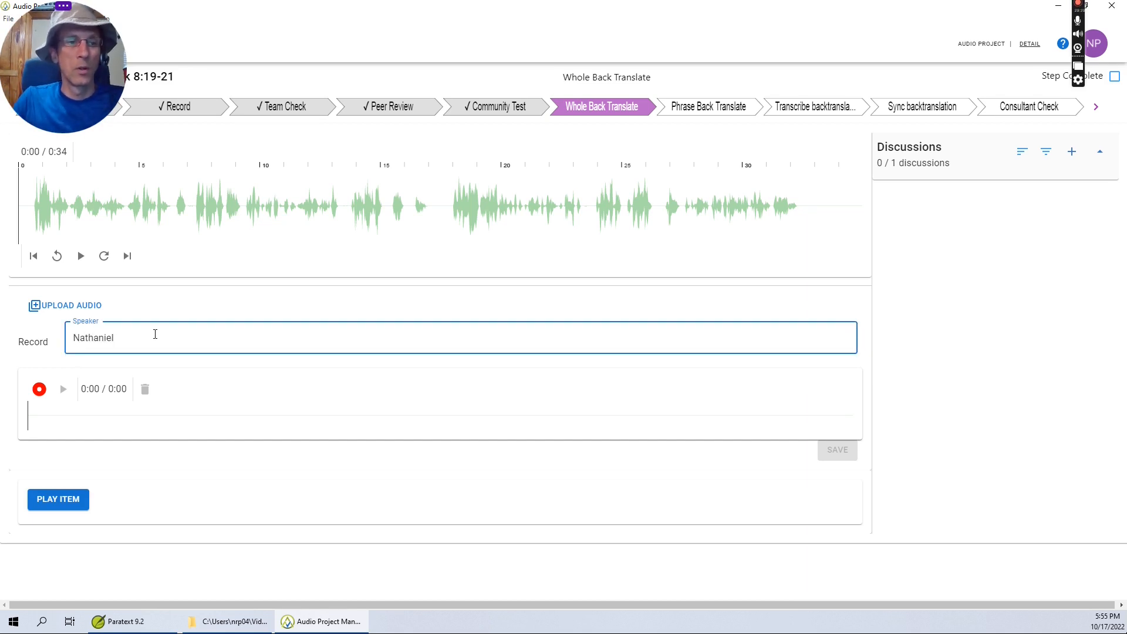
- Play the passage recording from its start through to the end in the Whole Back Translate step
{"action": "left_click", "coordinate": [29, 196]}
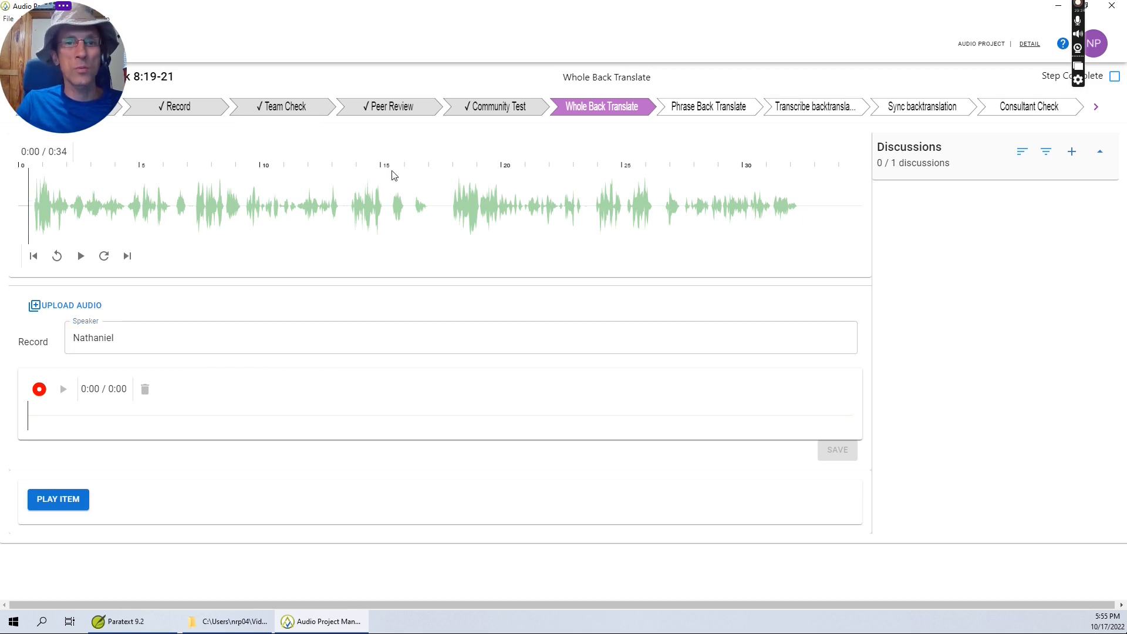
{"action": "left_click", "coordinate": [81, 257]}
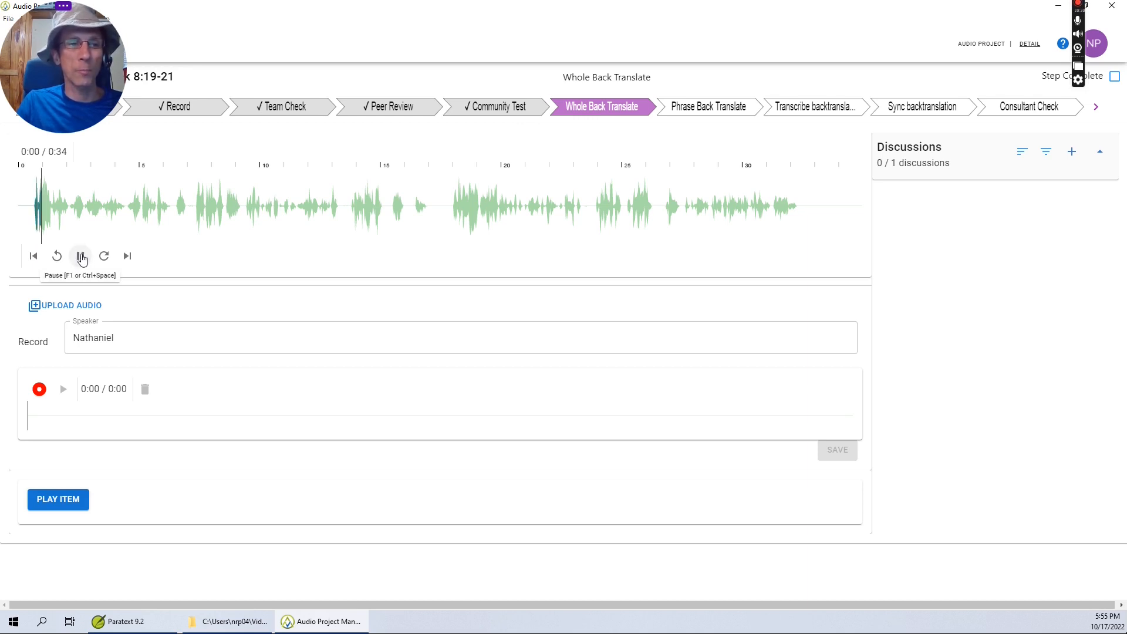
{"action": "left_click", "coordinate": [81, 257]}
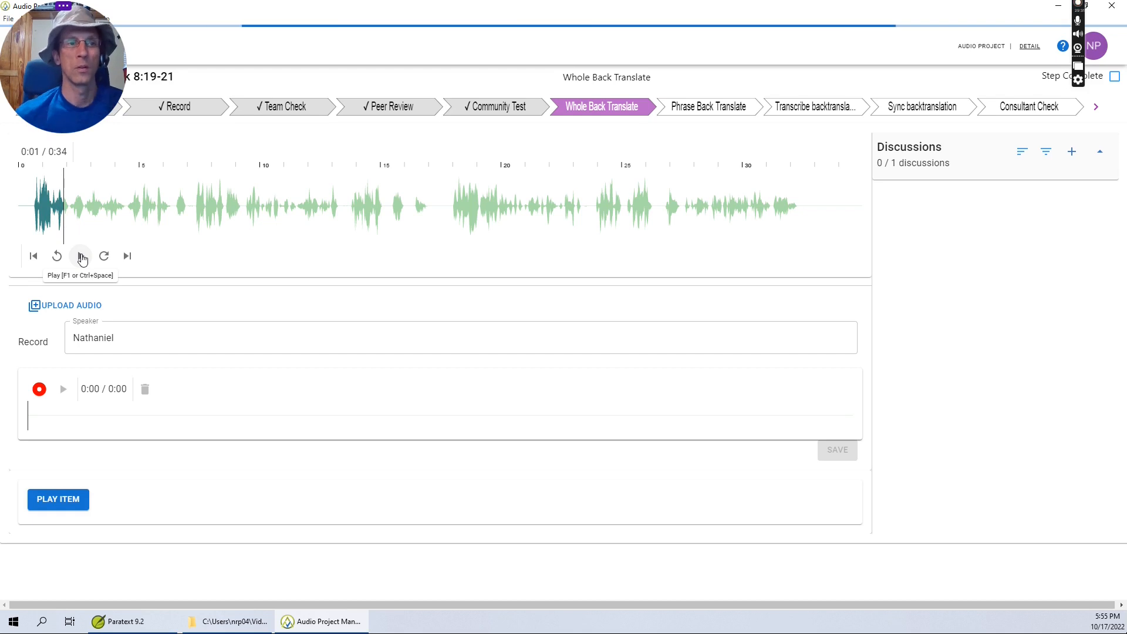
{"action": "left_click", "coordinate": [82, 257]}
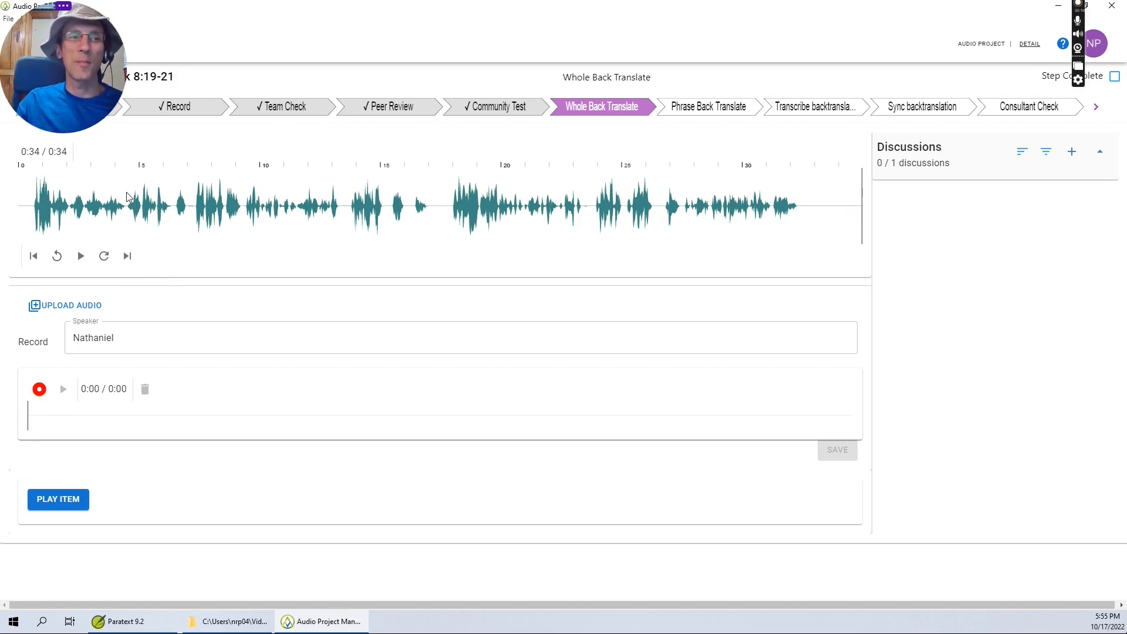
- Record and save a whole back translation of about 40 seconds, and mark the Whole Back Translate step as complete
{"action": "left_click", "coordinate": [40, 390]}
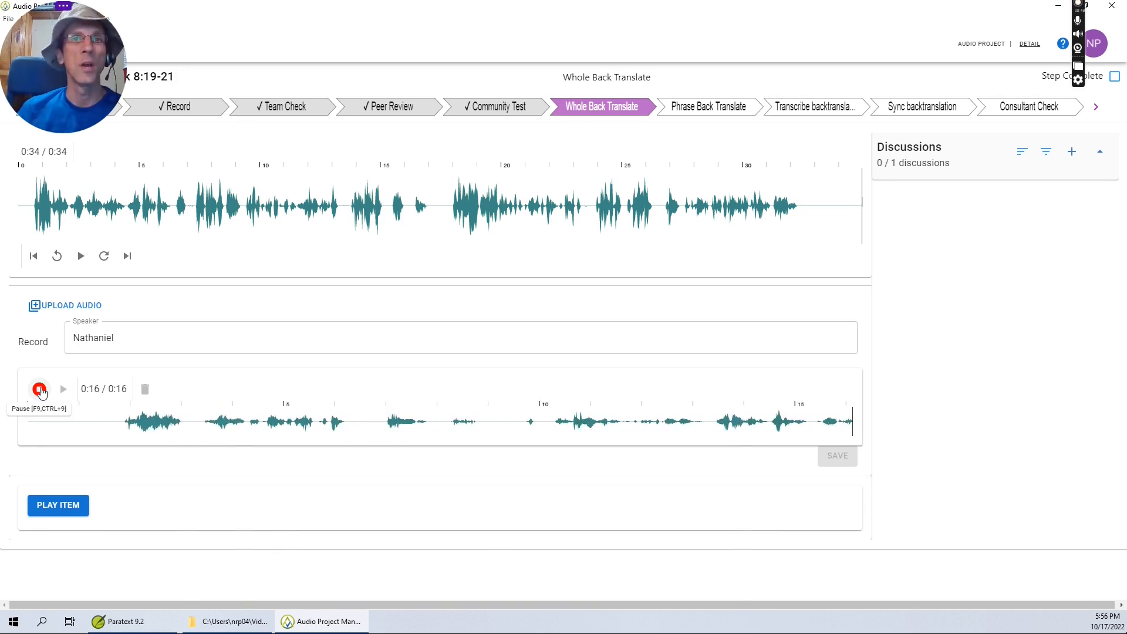
{"action": "left_click", "coordinate": [40, 389]}
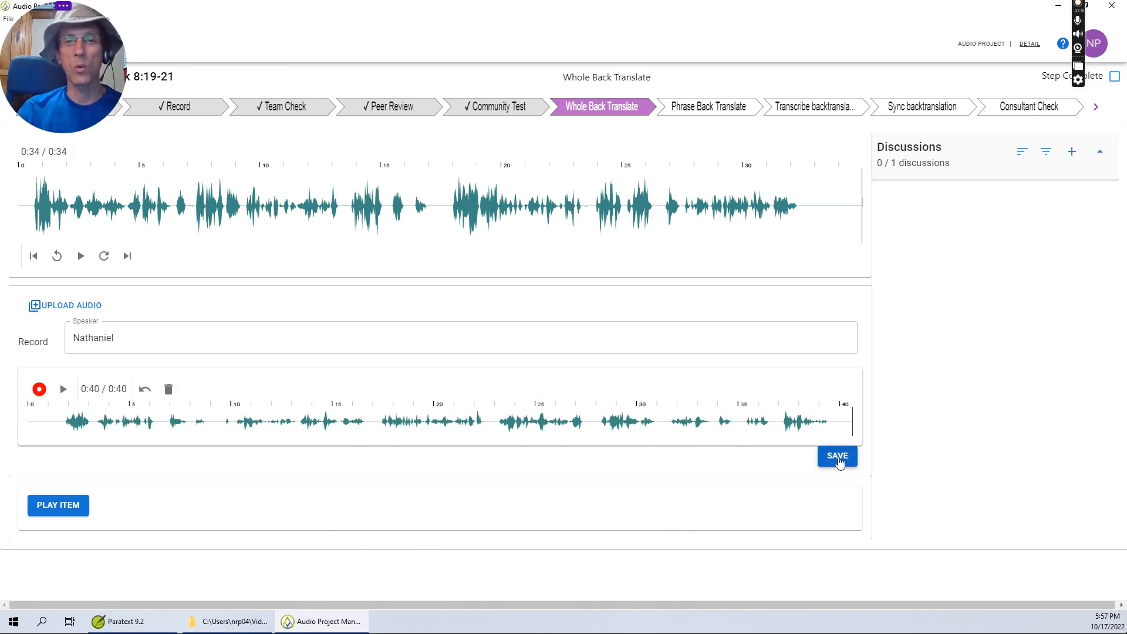
{"action": "left_click", "coordinate": [839, 462]}
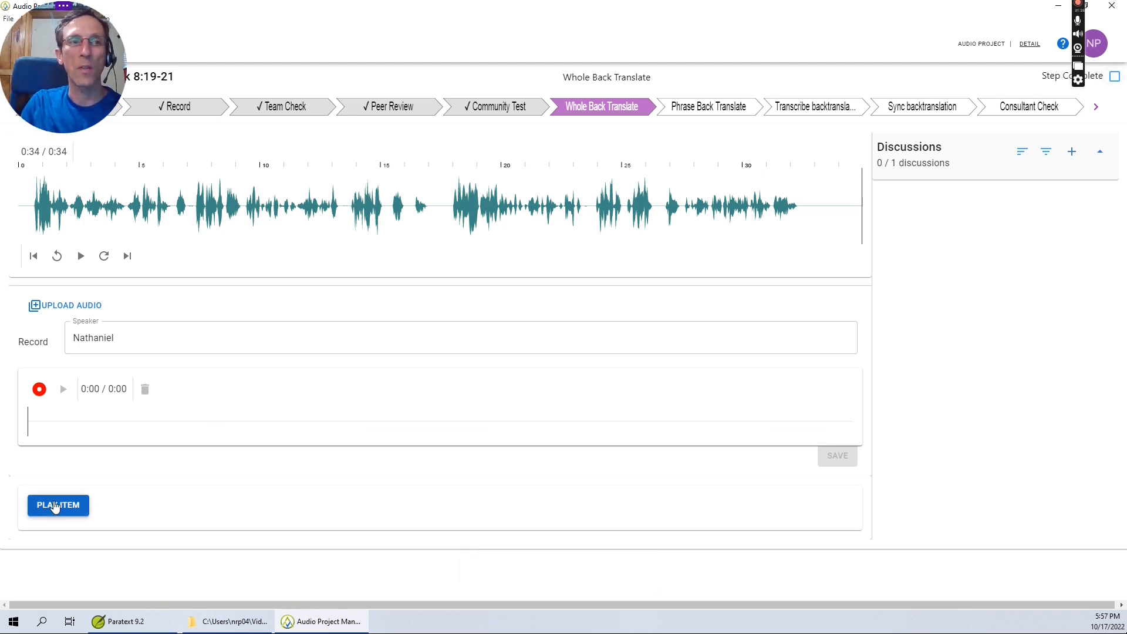
{"action": "left_click", "coordinate": [1114, 78]}
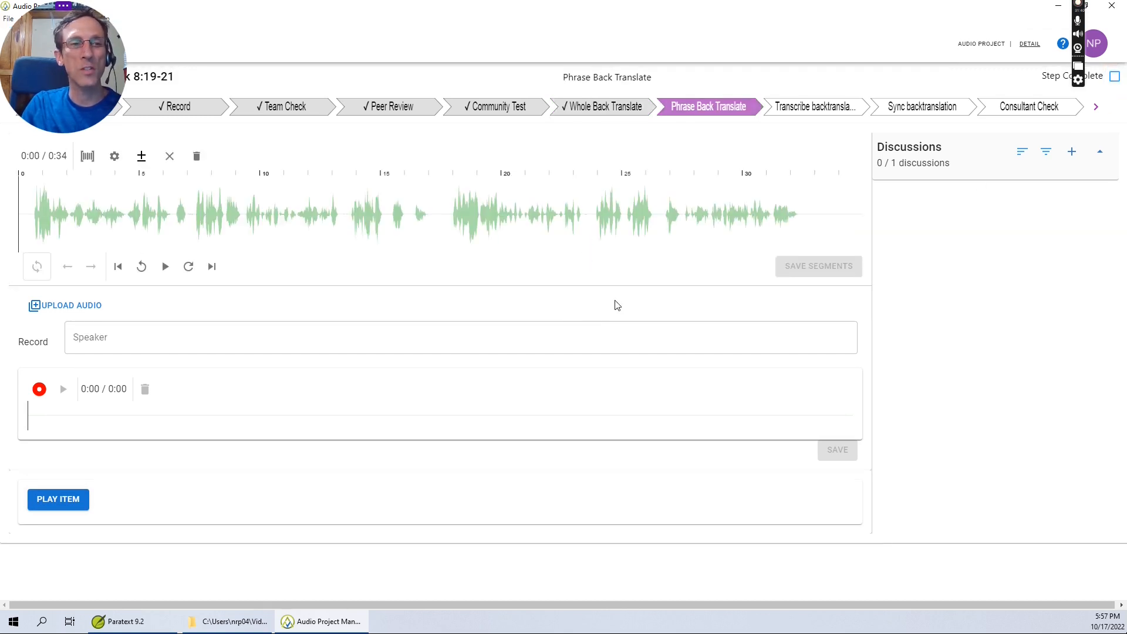
- Enter the speaker's name for the phrase back translation and auto-segment the passage recording
{"action": "left_click", "coordinate": [299, 339]}
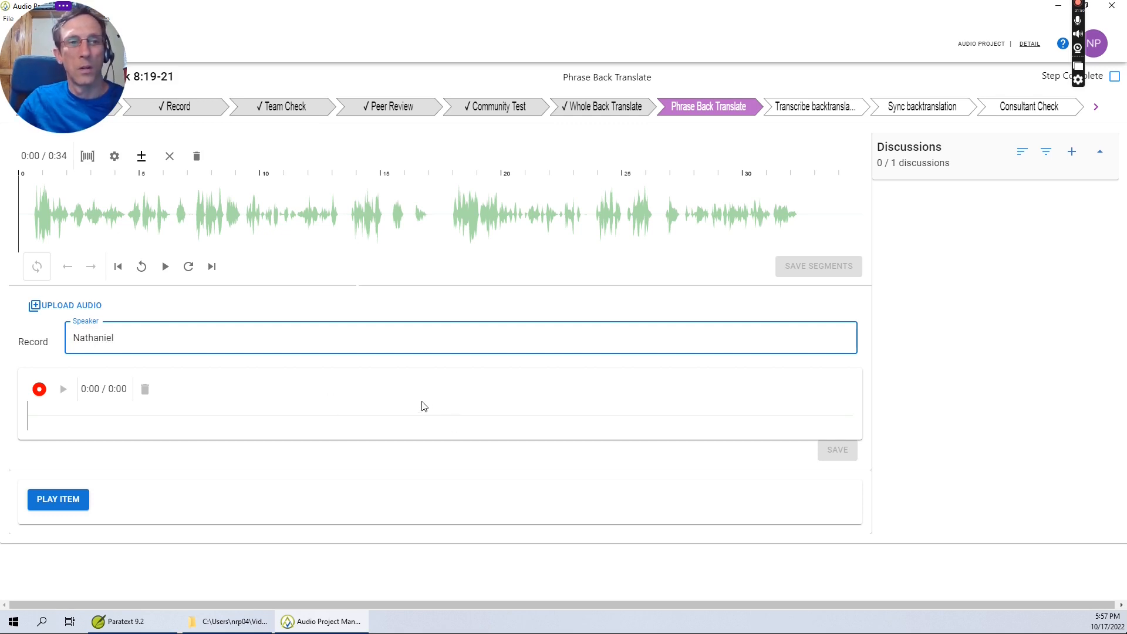
{"action": "left_click", "coordinate": [87, 157]}
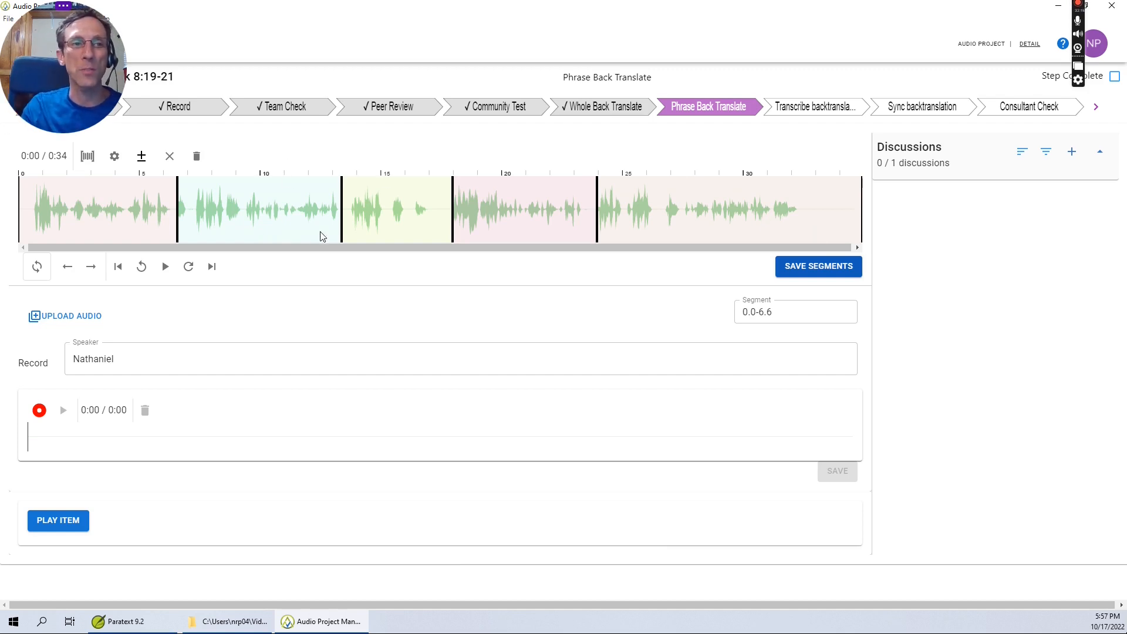
- Play the passage's first segment past its end and move its end boundary to 6.5 seconds
{"action": "left_click", "coordinate": [166, 267]}
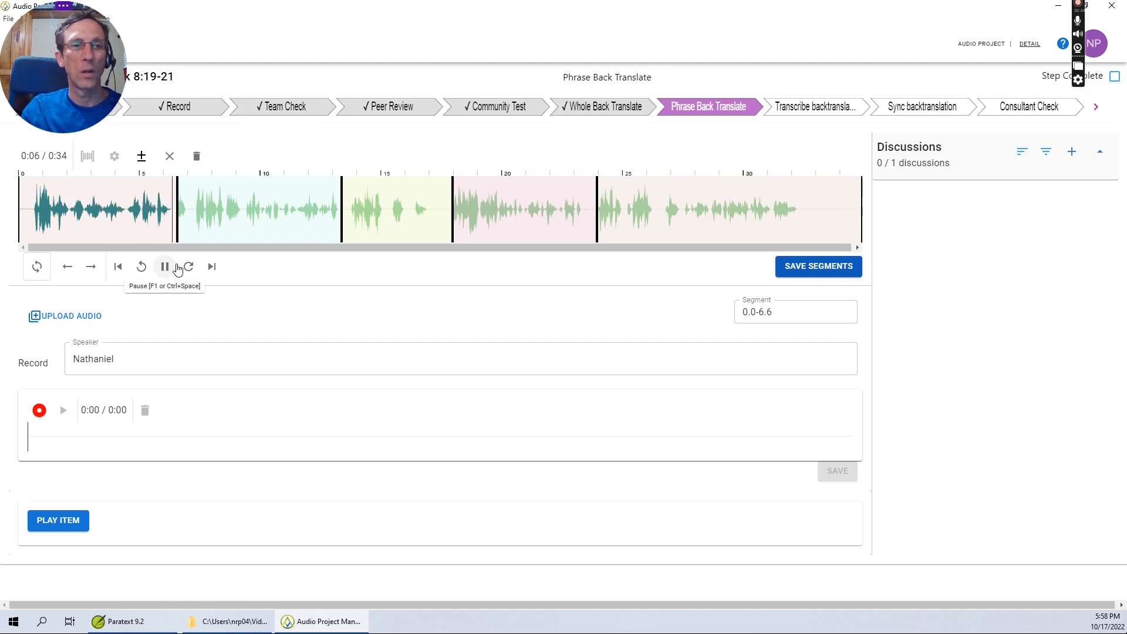
{"action": "left_click", "coordinate": [165, 267]}
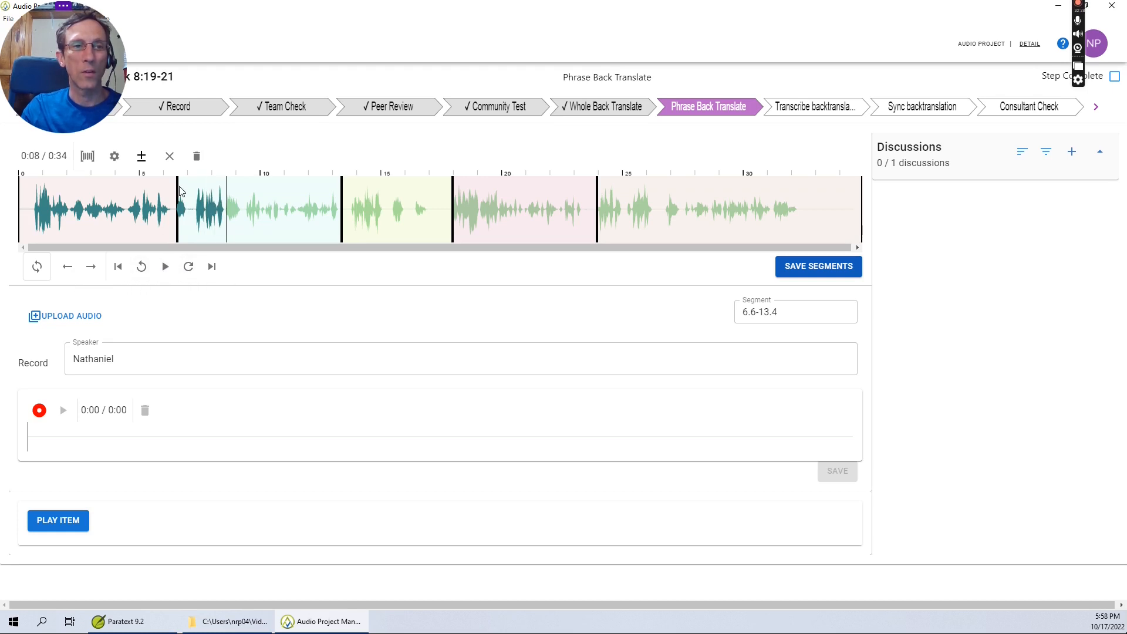
{"action": "left_click_drag", "start_coordinate": [177, 185], "coordinate": [175, 186]}
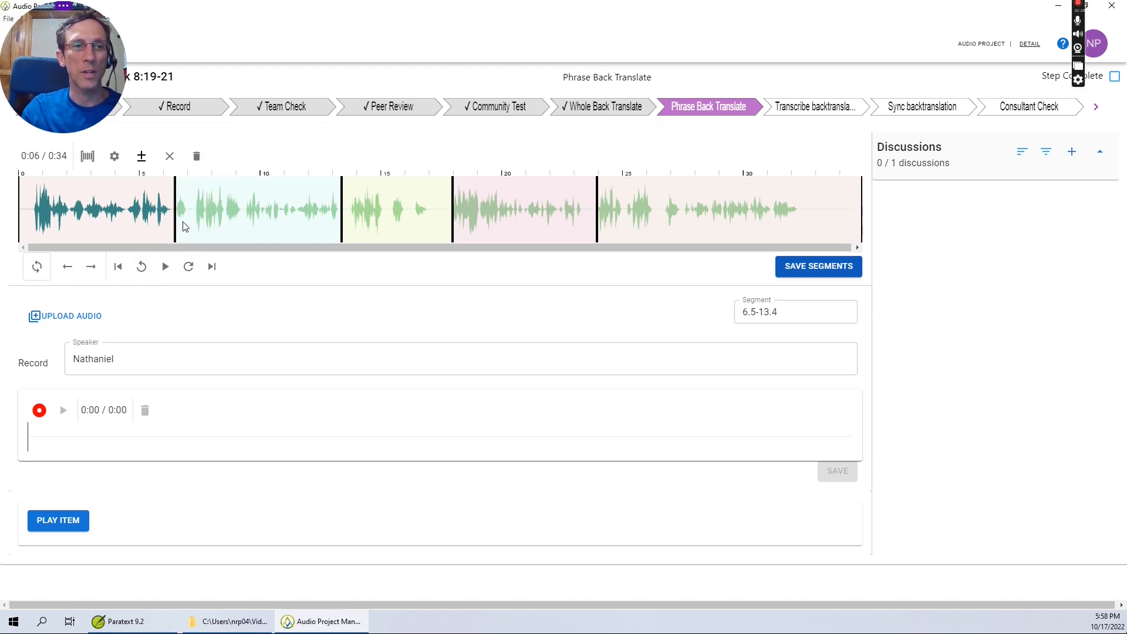
- Listen to the segment from 6.5 to 13.4 seconds and split it at about 10.1 seconds
{"action": "left_click", "coordinate": [164, 267]}
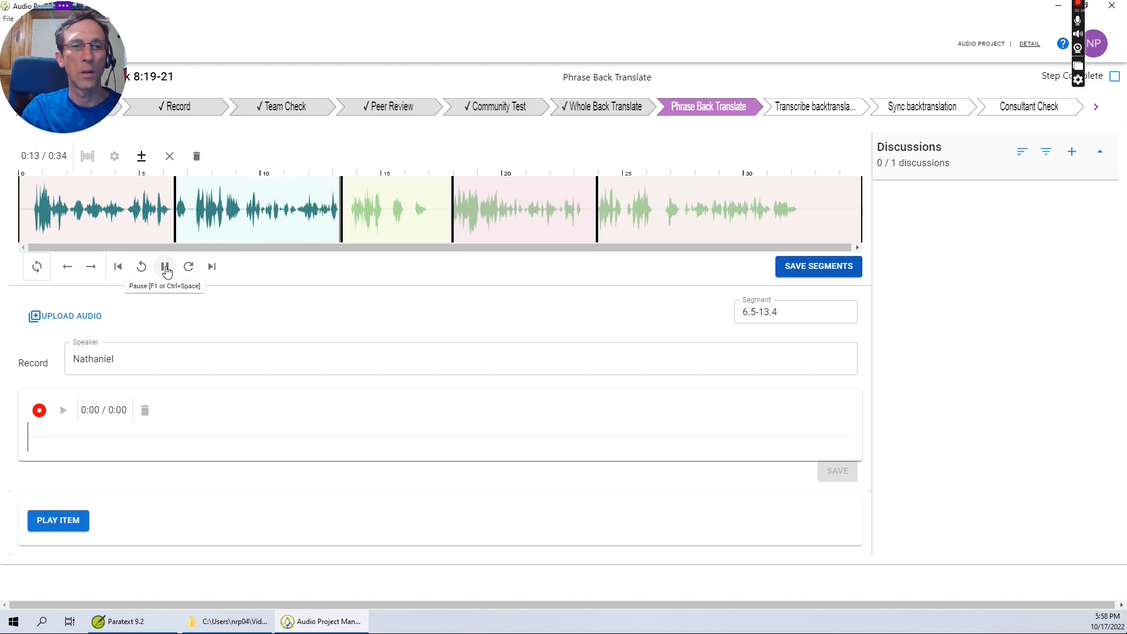
{"action": "left_click", "coordinate": [167, 268]}
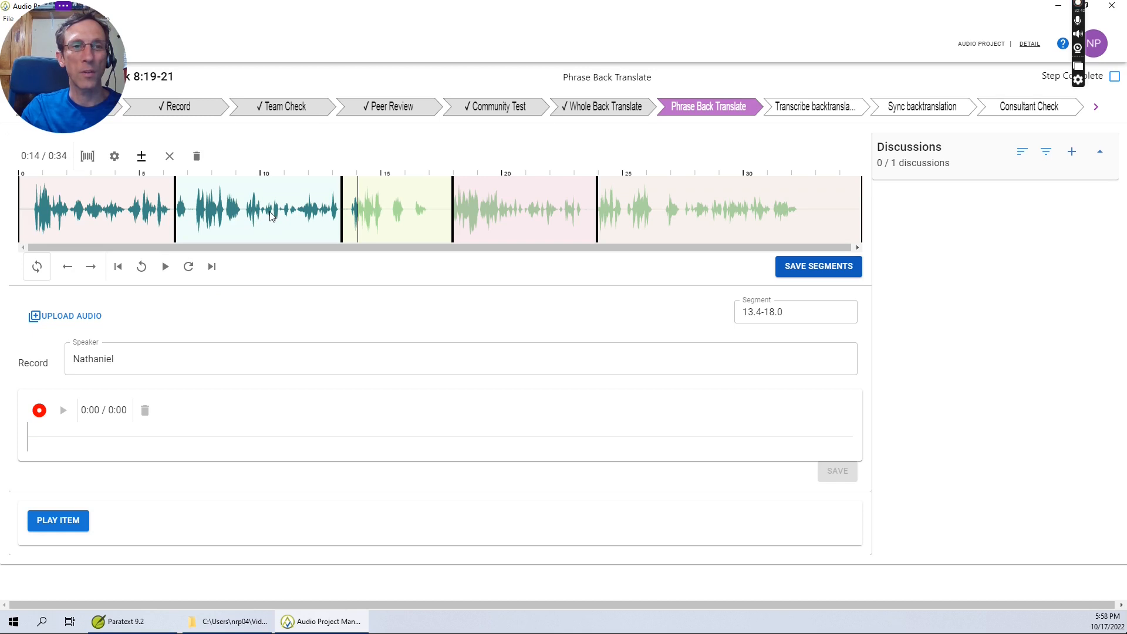
{"action": "left_click", "coordinate": [165, 268]}
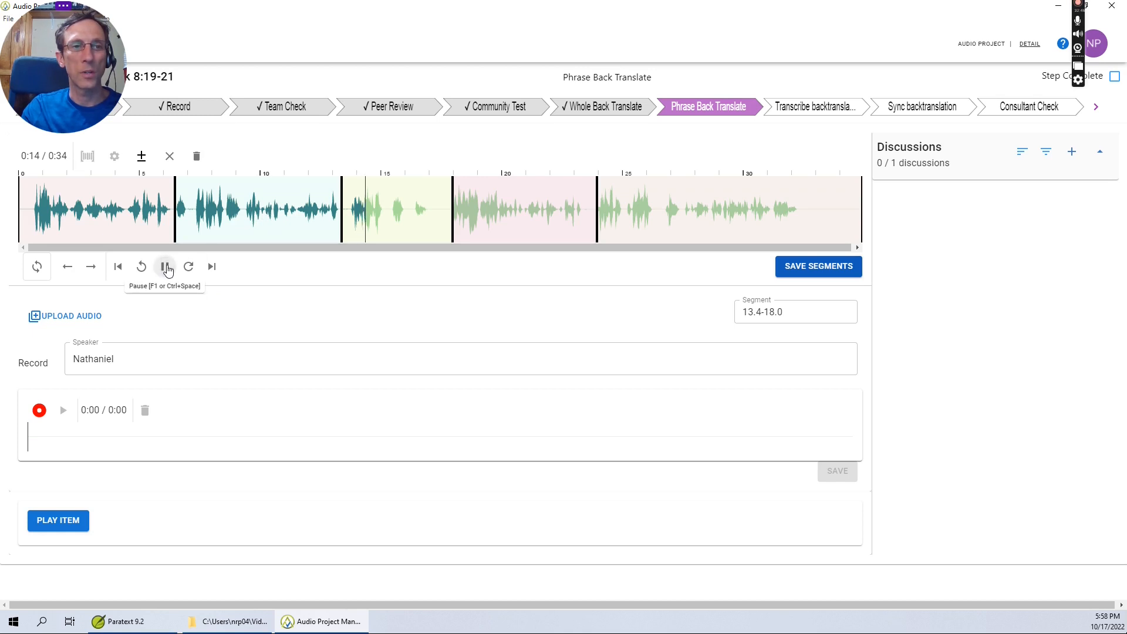
{"action": "left_click", "coordinate": [186, 223]}
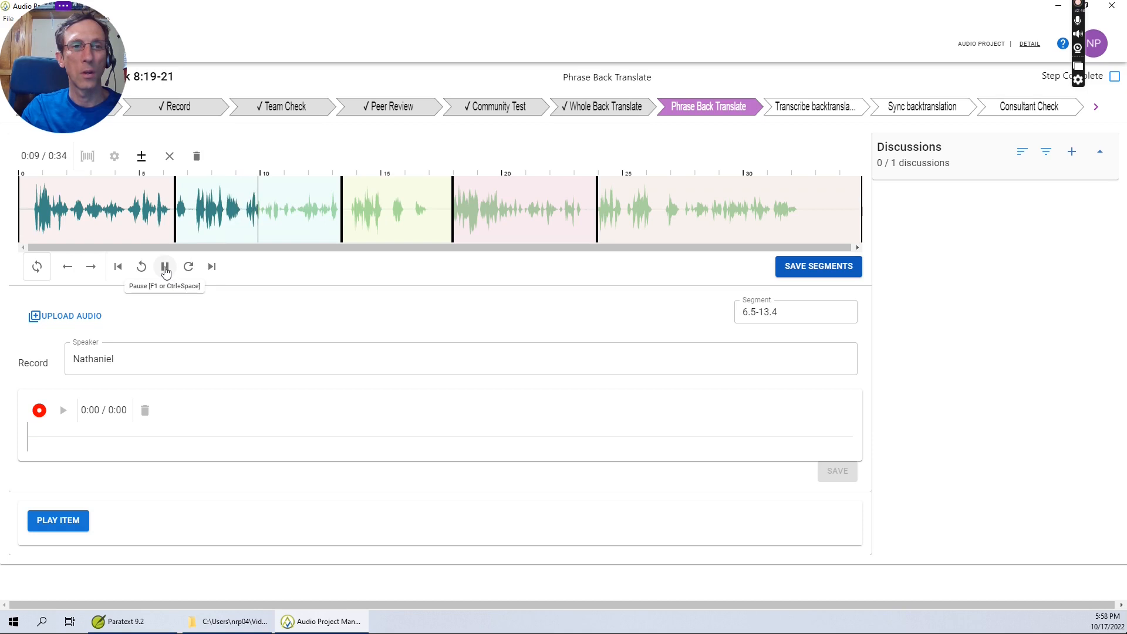
{"action": "left_click", "coordinate": [166, 270]}
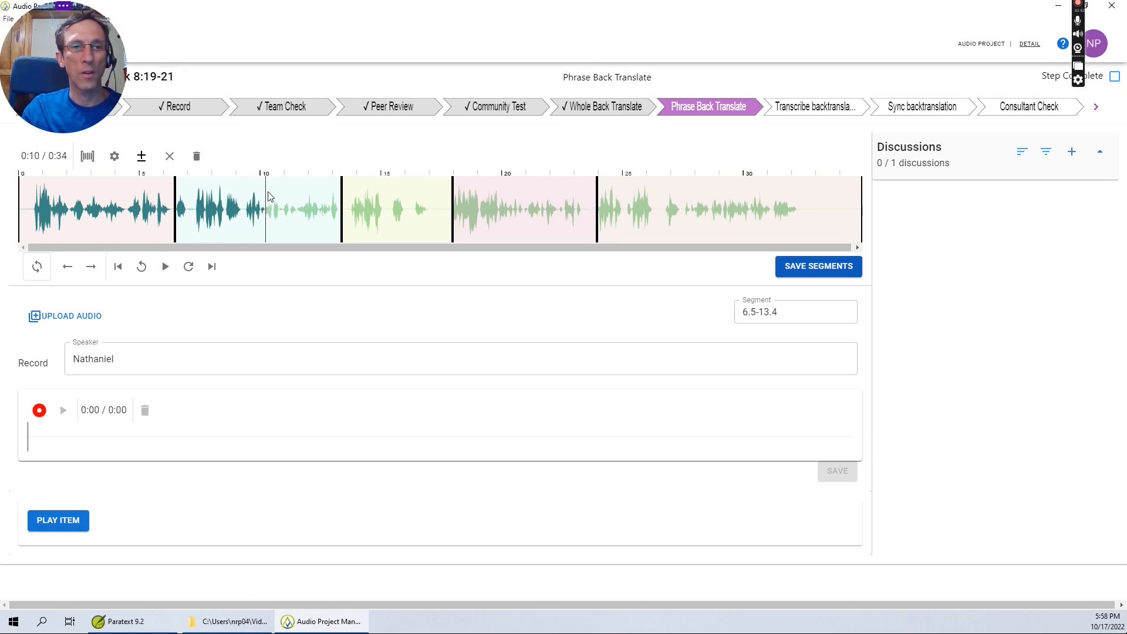
{"action": "left_click", "coordinate": [141, 156]}
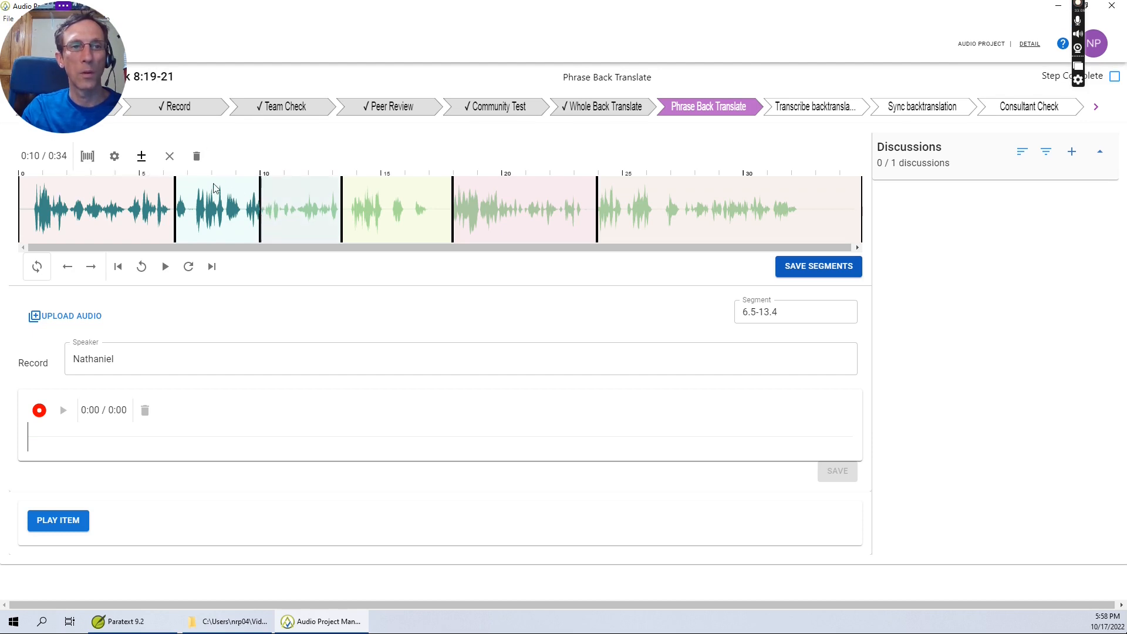
- Play the passage onward, add segment boundaries at 15.3, 20.3, about 22.5 and 31.1 seconds, and save the segments
{"action": "left_click", "coordinate": [207, 208]}
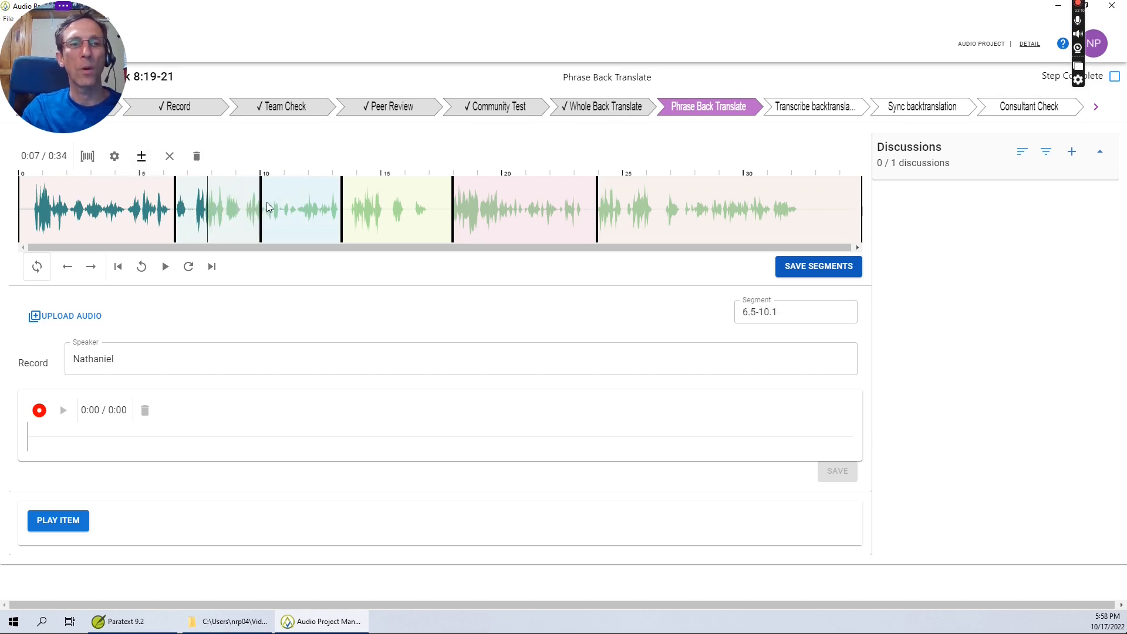
{"action": "left_click", "coordinate": [165, 268]}
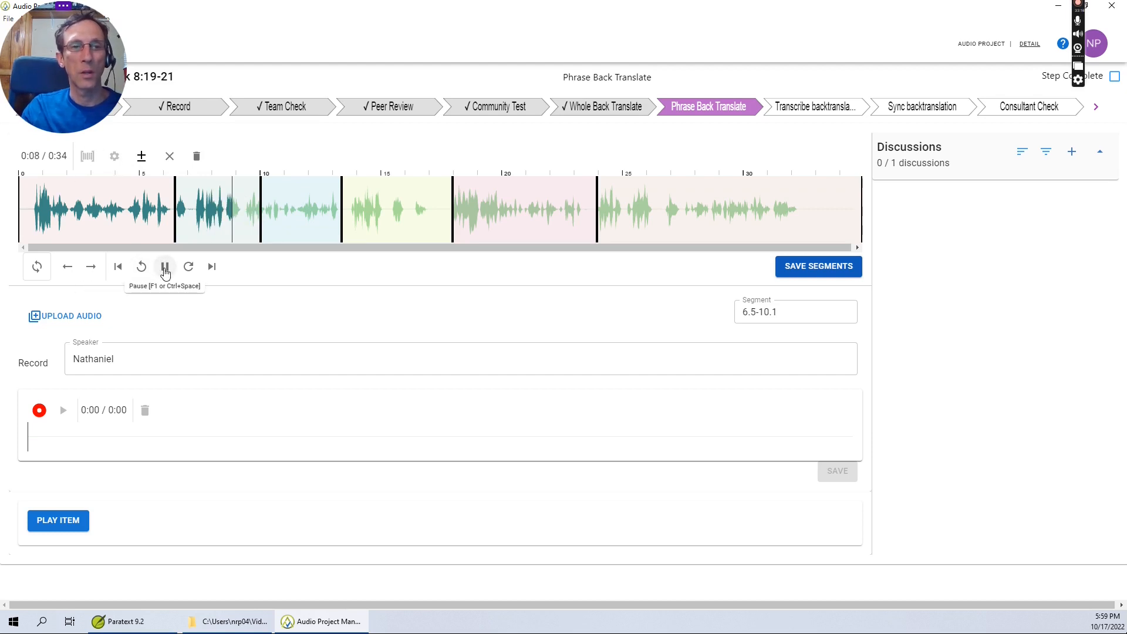
{"action": "key", "text": "ctrl+Down"}
{"action": "key", "text": "ctrl+Down"}
{"action": "key", "text": "ctrl+Down"}
{"action": "key", "text": "ctrl+Down"}
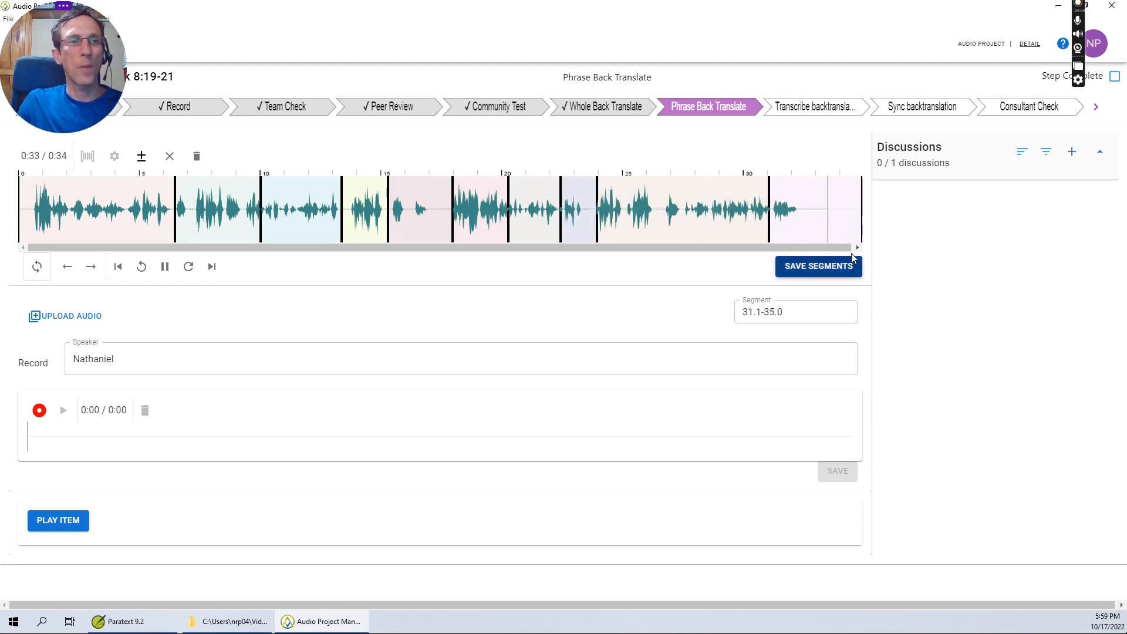
{"action": "left_click", "coordinate": [821, 267]}
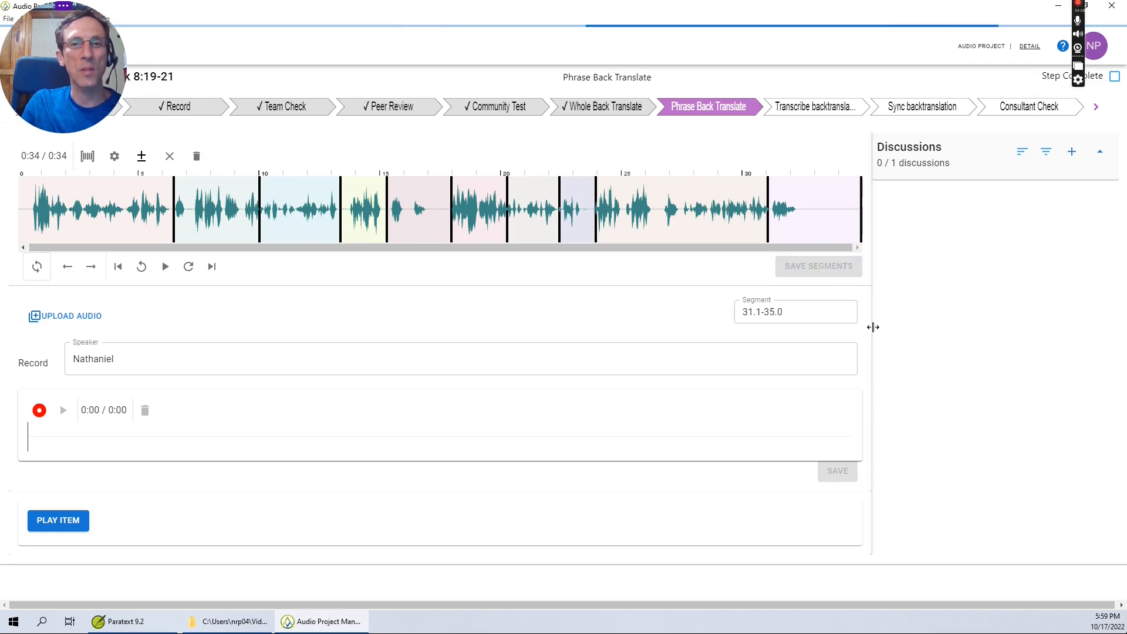
- Listen to the segments 0.0-6.5 and 6.5-10.1 and record a phrase back translation after each one
{"action": "left_click", "coordinate": [165, 267]}
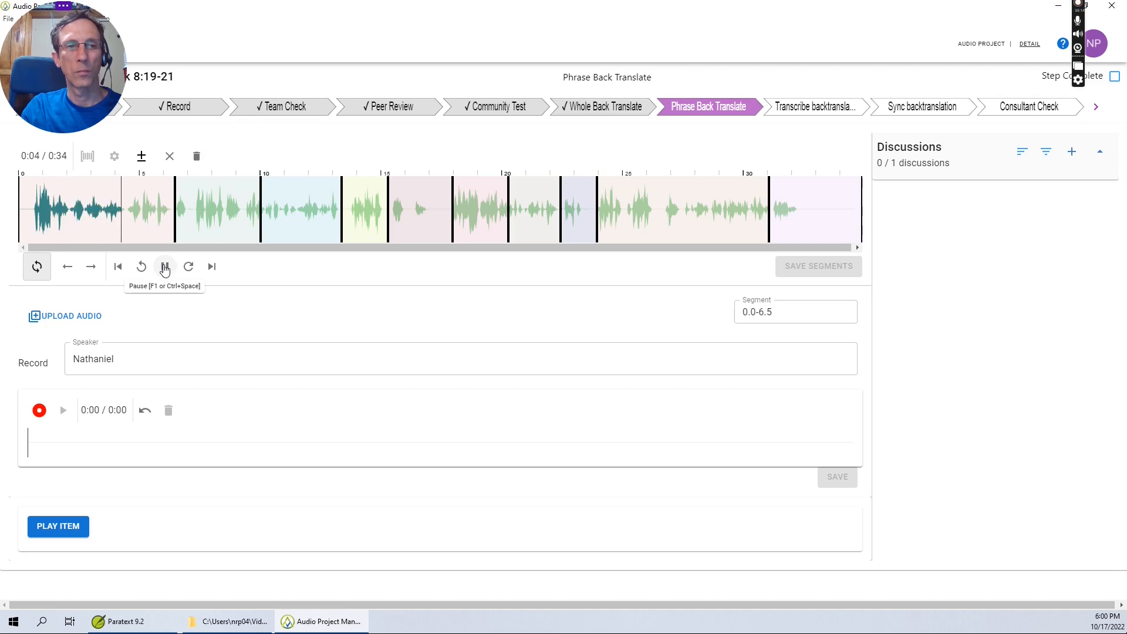
{"action": "left_click", "coordinate": [40, 411]}
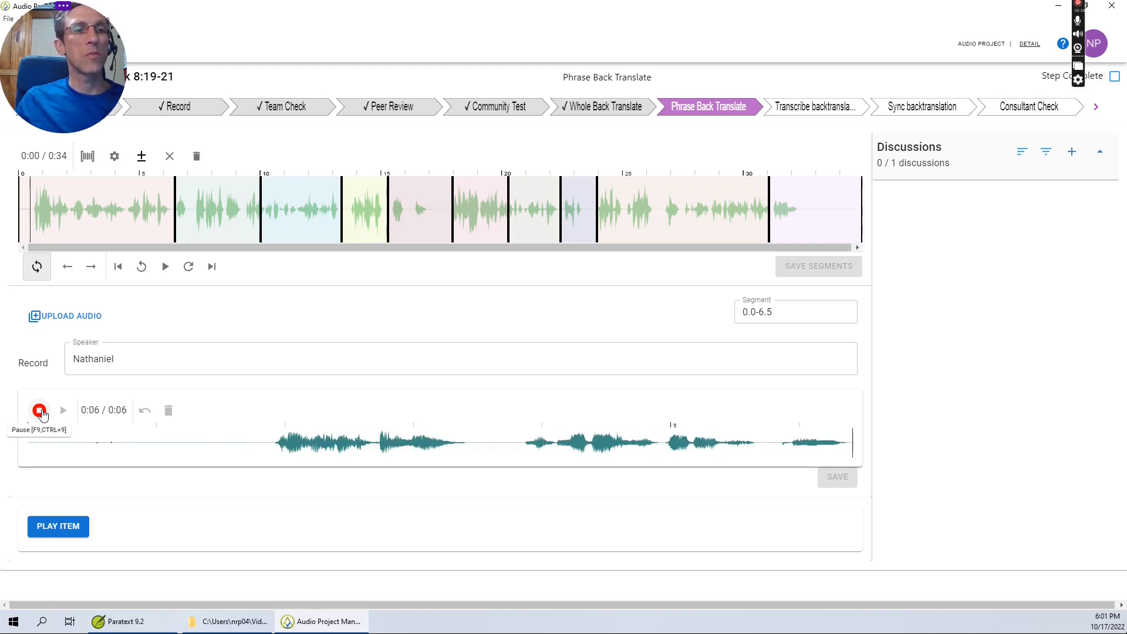
{"action": "left_click", "coordinate": [39, 410]}
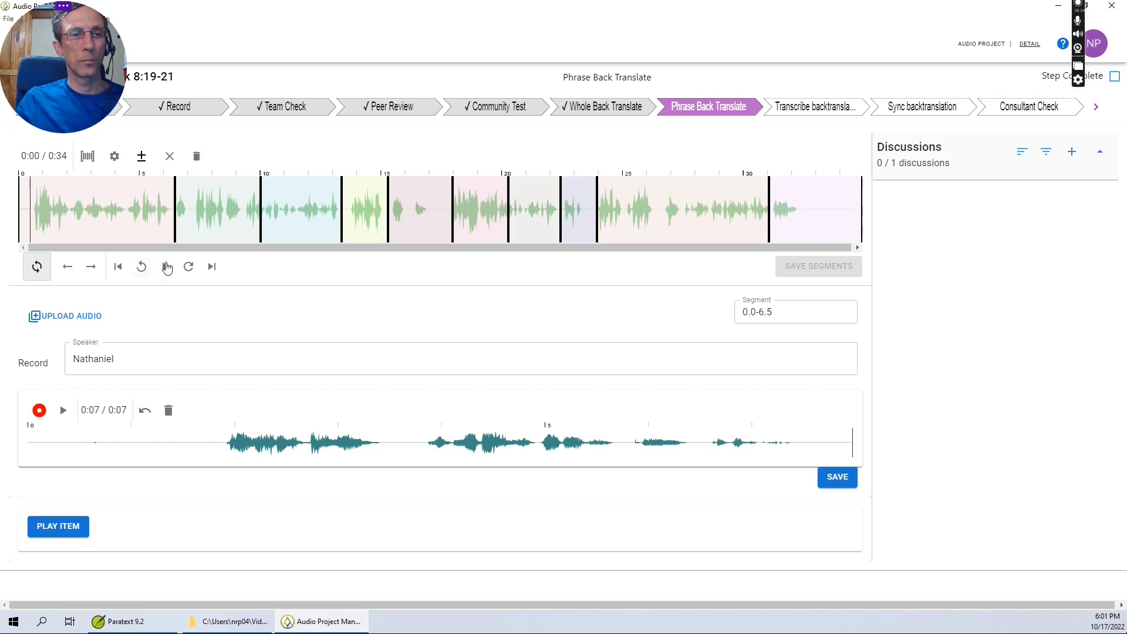
{"action": "left_click", "coordinate": [91, 266]}
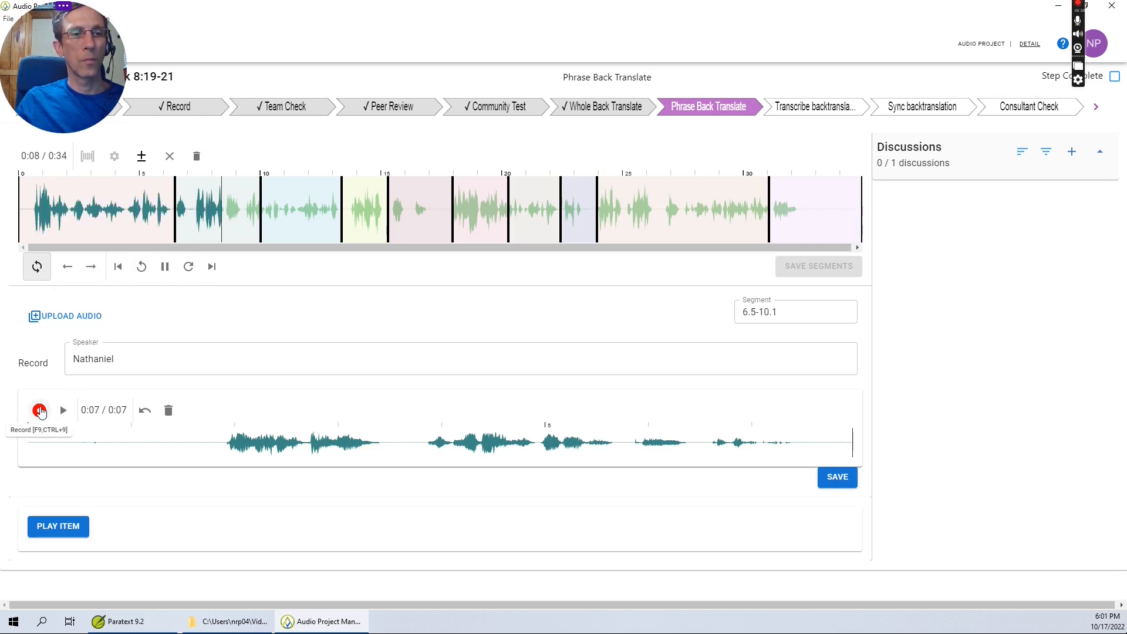
{"action": "left_click", "coordinate": [39, 410]}
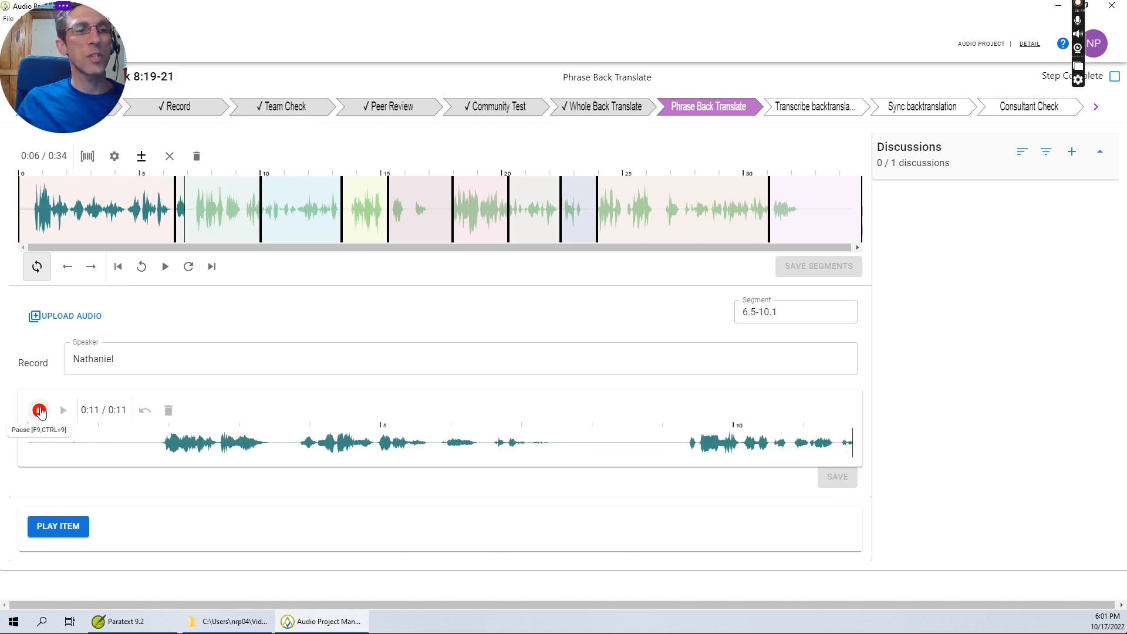
{"action": "left_click", "coordinate": [39, 411]}
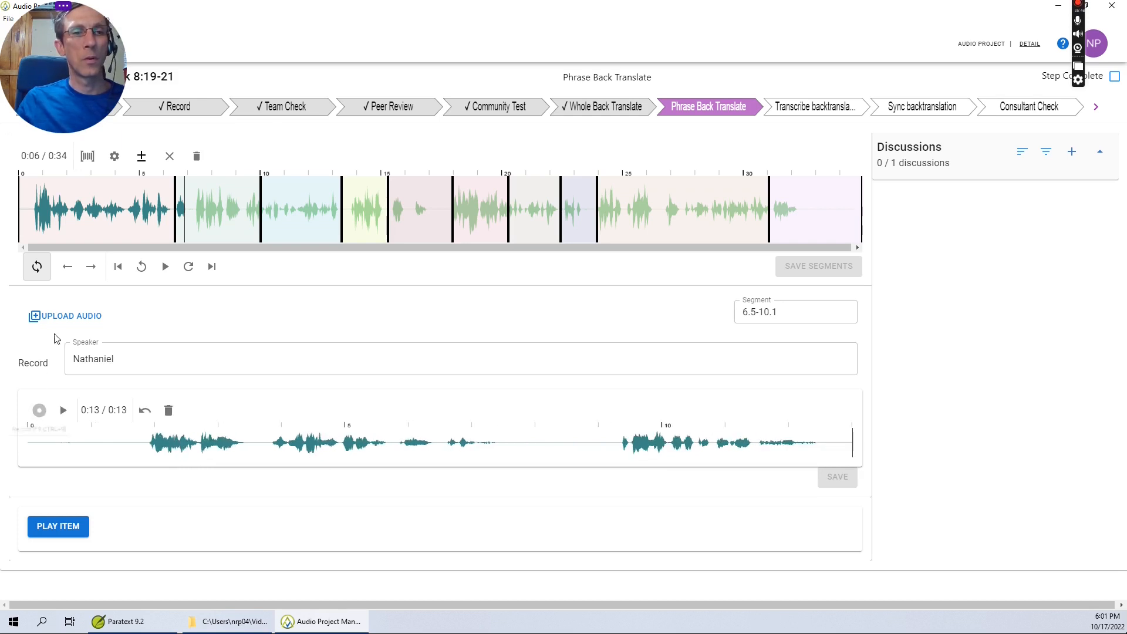
- Continue the phrase back translation recording for the segments 10.1-13.4, 13.4-15.3 and 15.3-18.0, listening to each one first
{"action": "left_click", "coordinate": [91, 266]}
{"action": "left_click", "coordinate": [39, 410]}
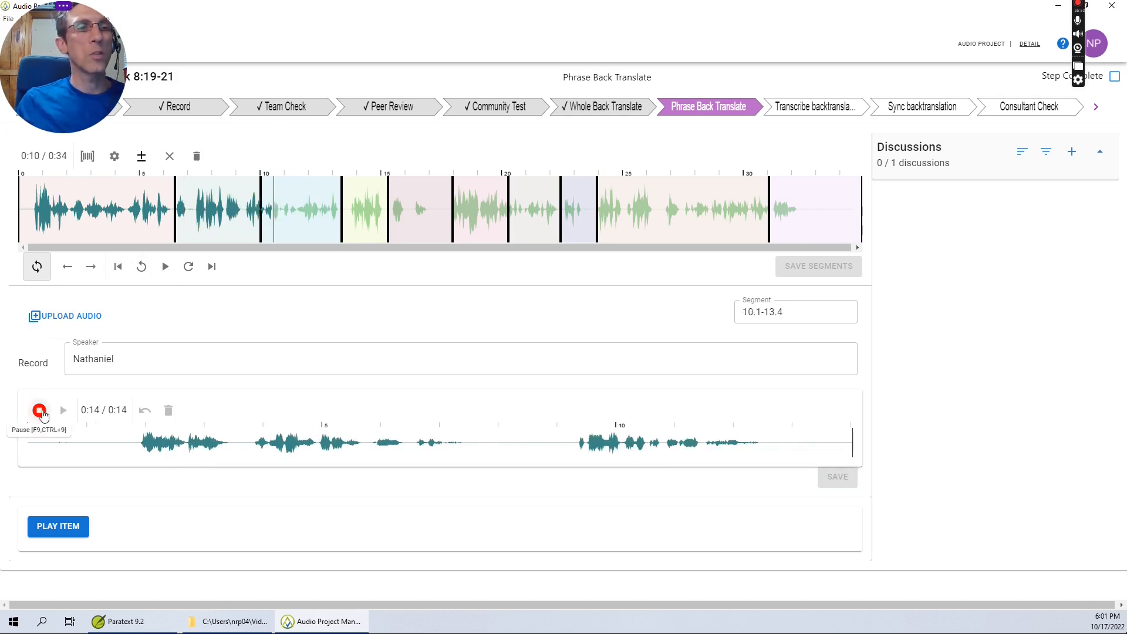
{"action": "left_click", "coordinate": [91, 266]}
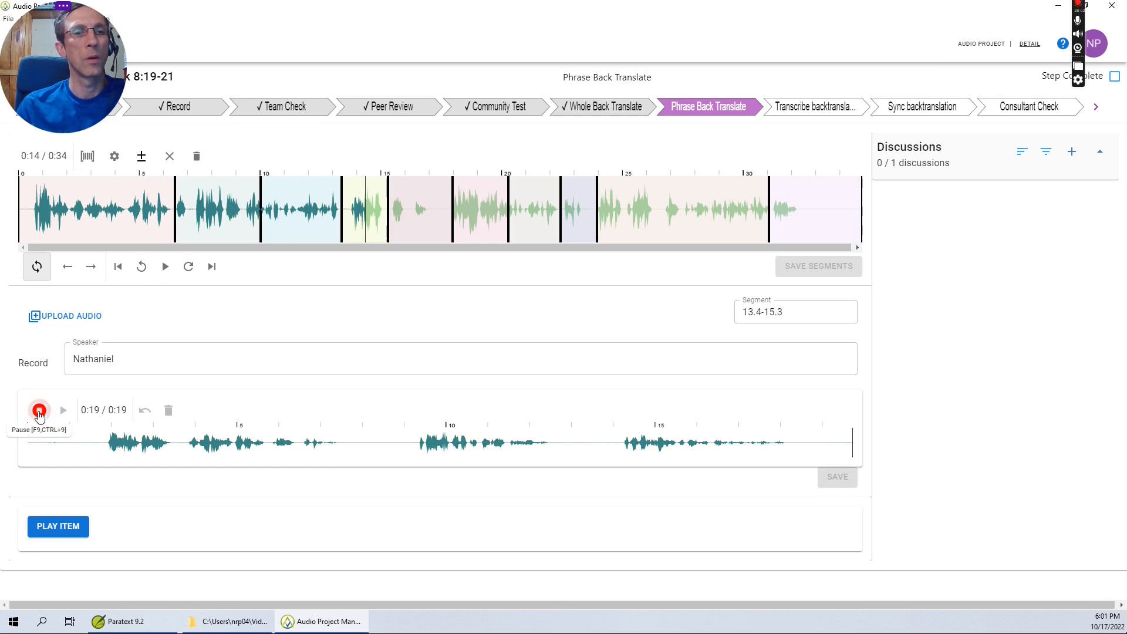
{"action": "left_click", "coordinate": [91, 267]}
{"action": "left_click", "coordinate": [39, 411]}
{"action": "left_click", "coordinate": [38, 410]}
{"action": "left_click", "coordinate": [39, 411]}
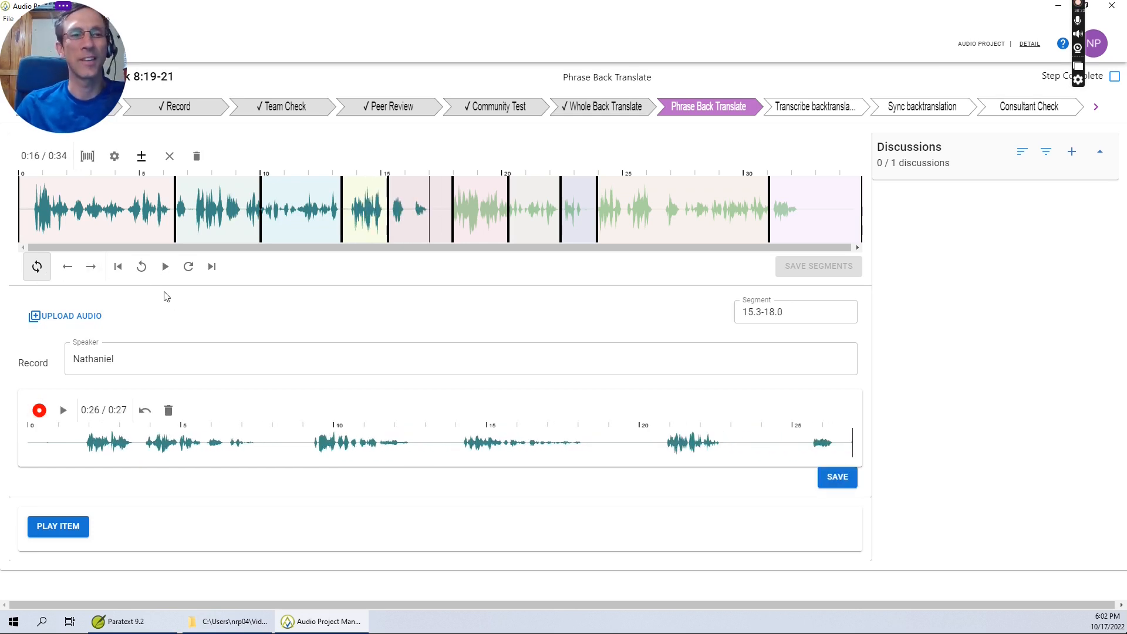
- Listen to each segment between 18.0 and 24.0 seconds and add its phrase back translation to the recording
{"action": "left_click", "coordinate": [91, 266]}
{"action": "left_click", "coordinate": [39, 410]}
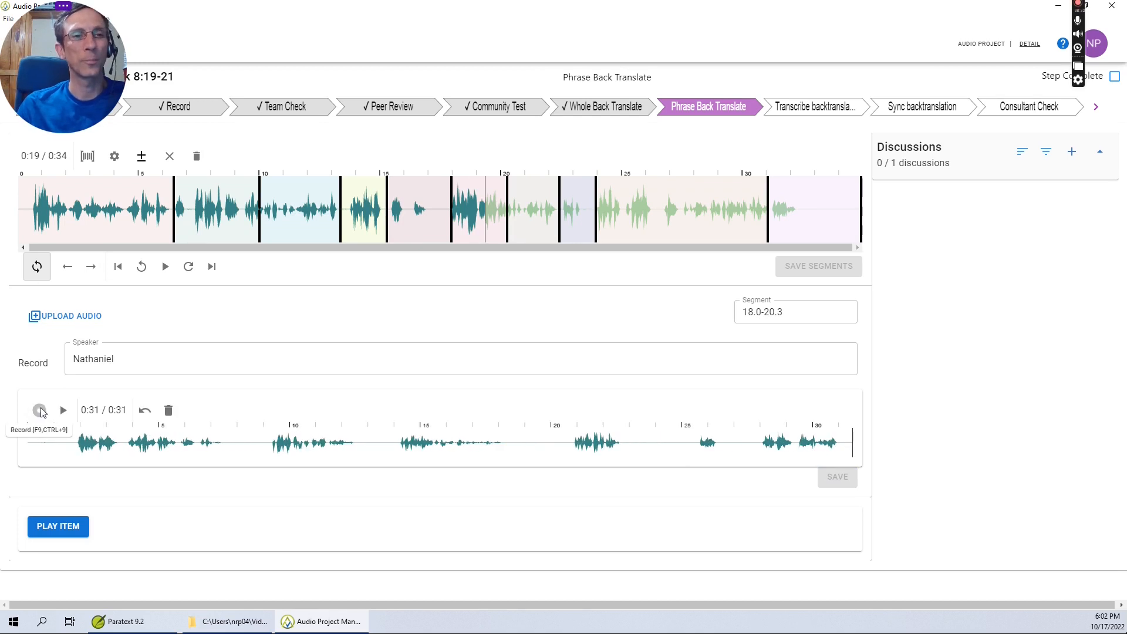
{"action": "left_click", "coordinate": [39, 410]}
{"action": "left_click", "coordinate": [91, 266]}
{"action": "left_click", "coordinate": [39, 410]}
{"action": "left_click", "coordinate": [91, 266]}
{"action": "left_click", "coordinate": [40, 411]}
- Record phrase back translations for the last two segments, 24.0-31.1 and 31.1-35.0, bringing the recording to about 51 seconds
{"action": "left_click", "coordinate": [91, 266]}
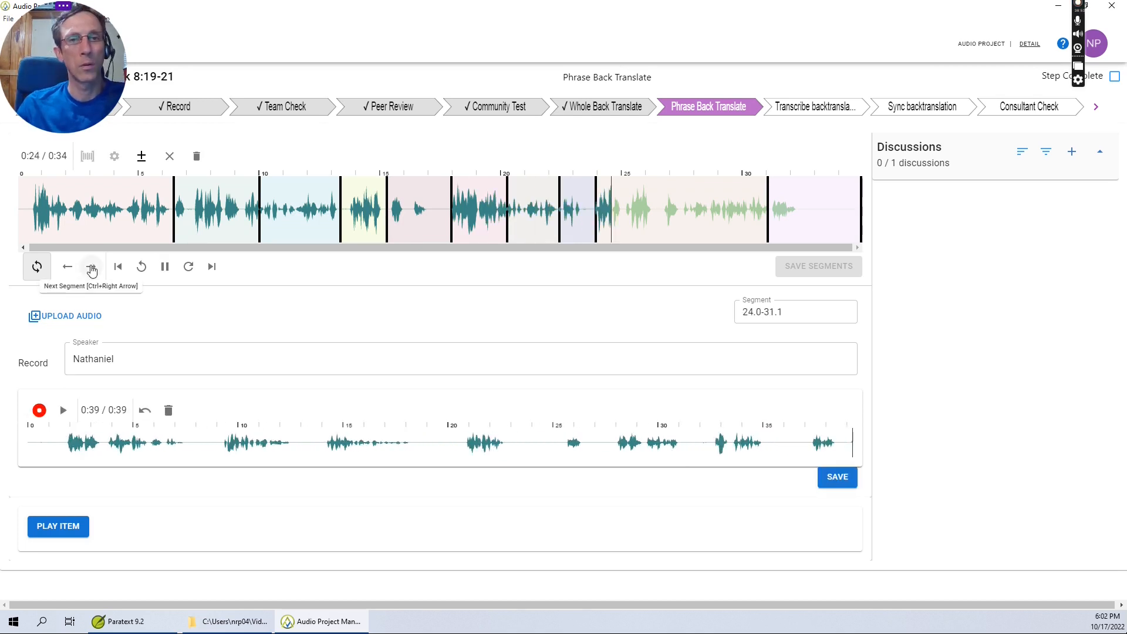
{"action": "left_click", "coordinate": [40, 410]}
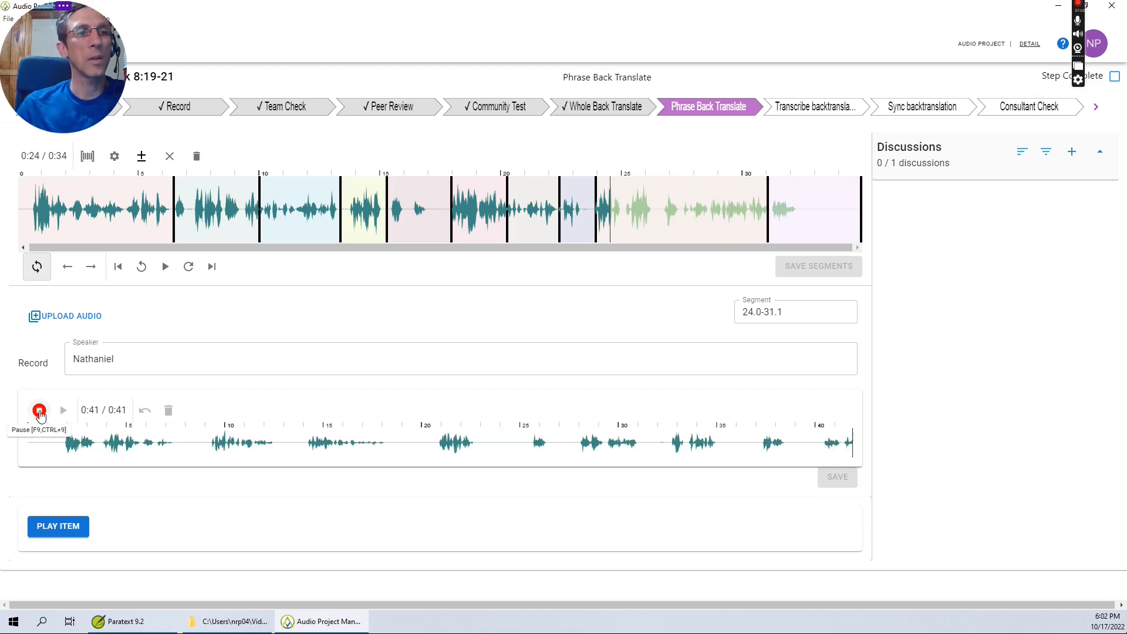
{"action": "left_click", "coordinate": [39, 410]}
{"action": "left_click", "coordinate": [91, 267]}
{"action": "left_click", "coordinate": [39, 410]}
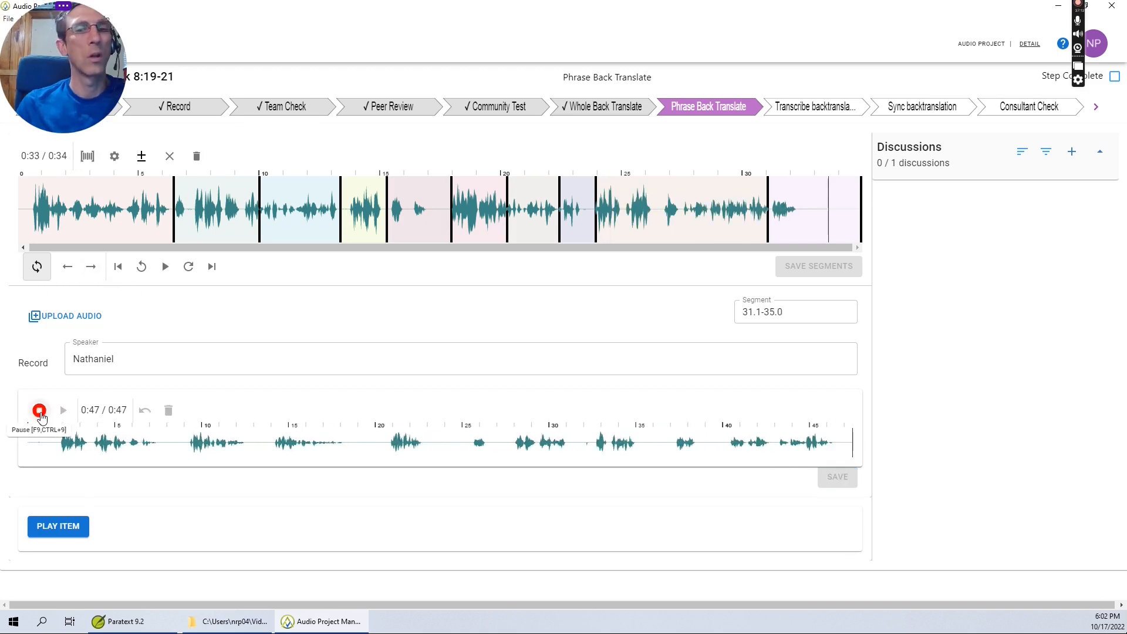
{"action": "left_click", "coordinate": [40, 410]}
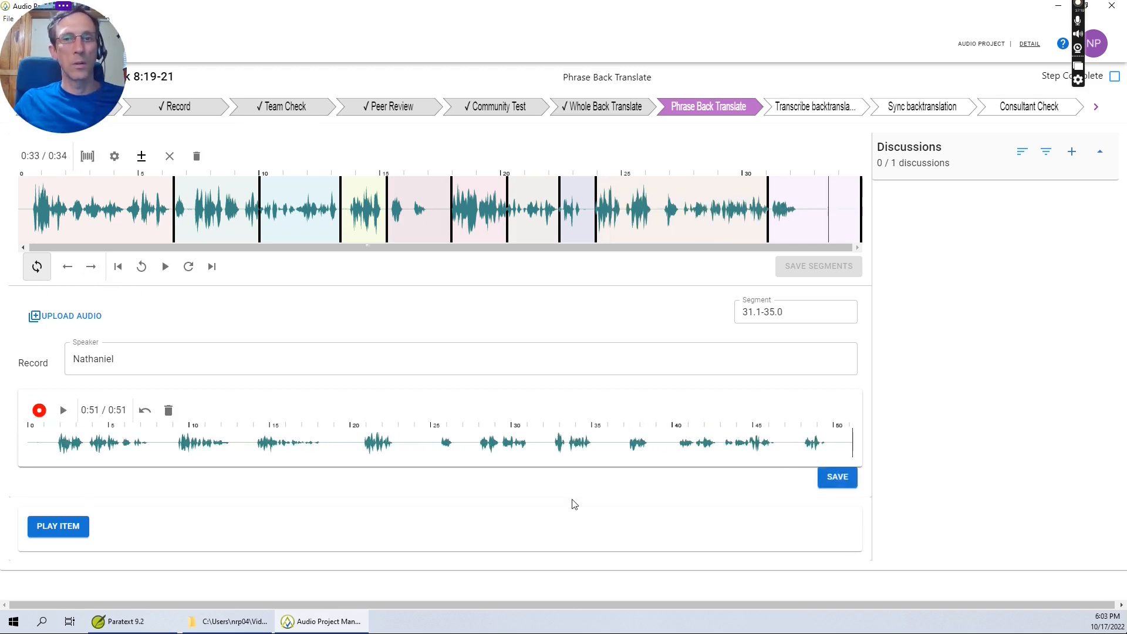
- Save the phrase back translation recording and mark the Phrase Back Translate step as complete
{"action": "left_click", "coordinate": [837, 478]}
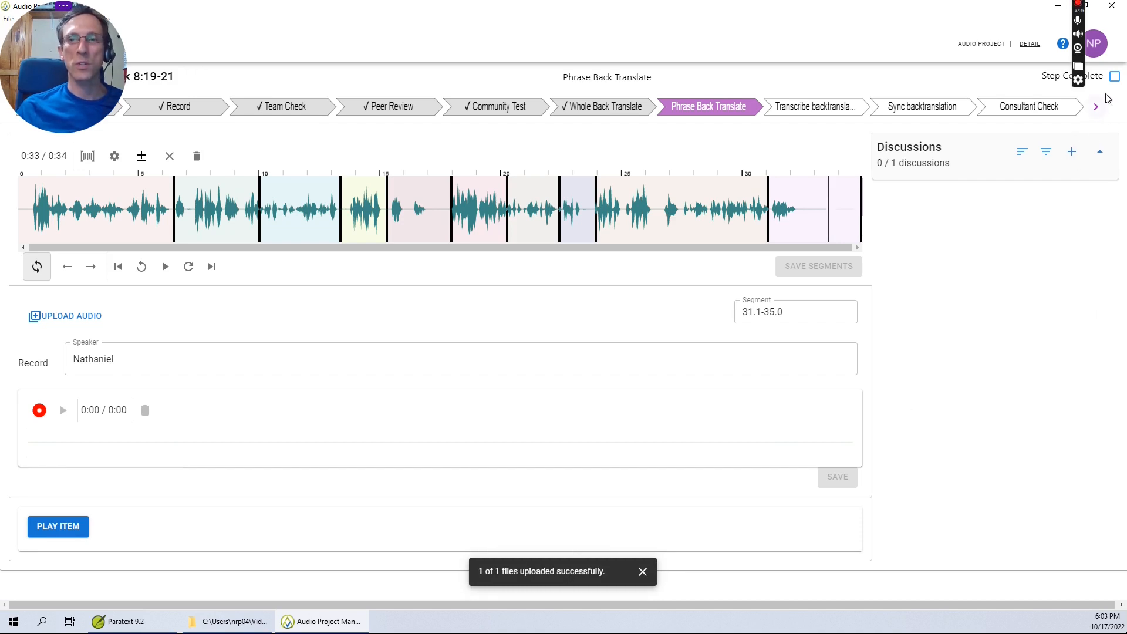
{"action": "left_click", "coordinate": [1114, 76]}
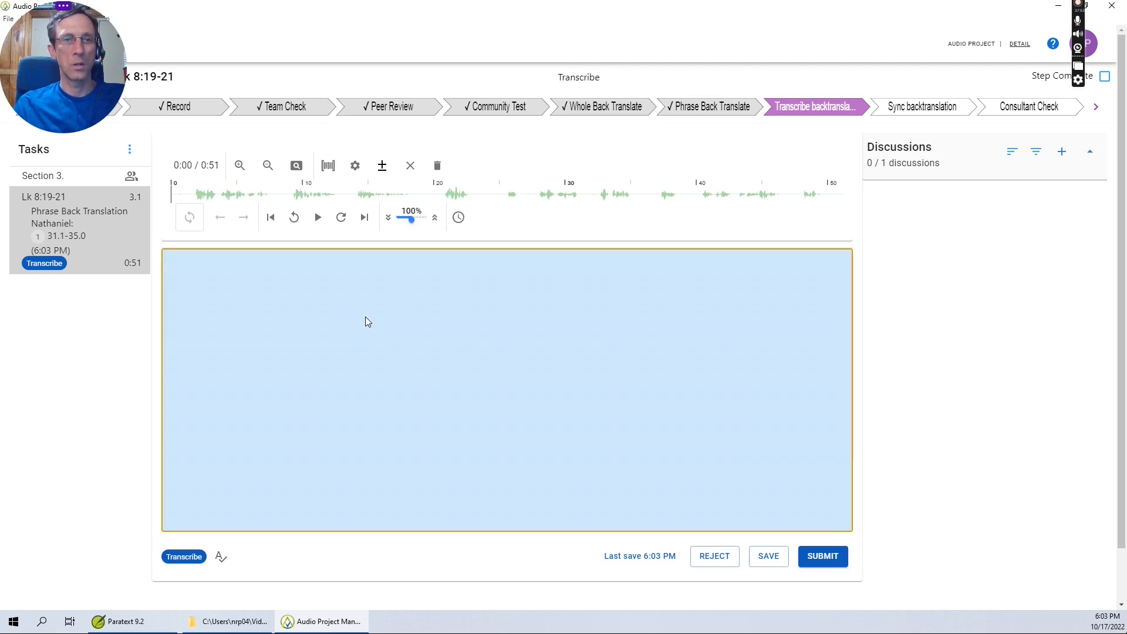
- Auto-segment the phrase back translation recording, then reapply the existing auto segment parameters without altering them
{"action": "left_click", "coordinate": [329, 167]}
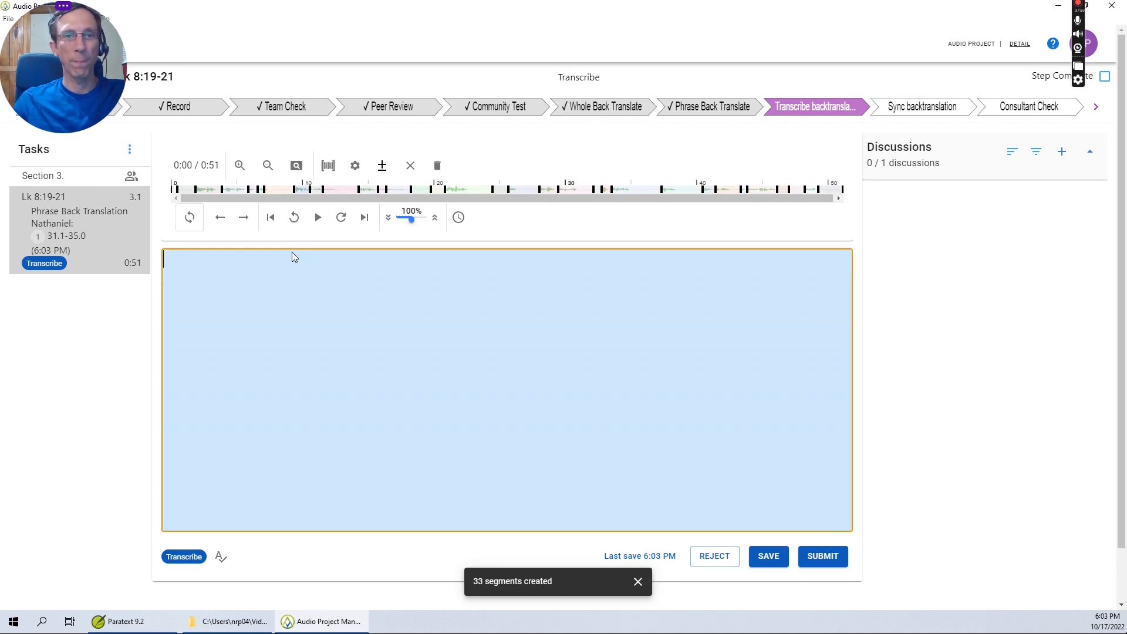
{"action": "left_click", "coordinate": [355, 165]}
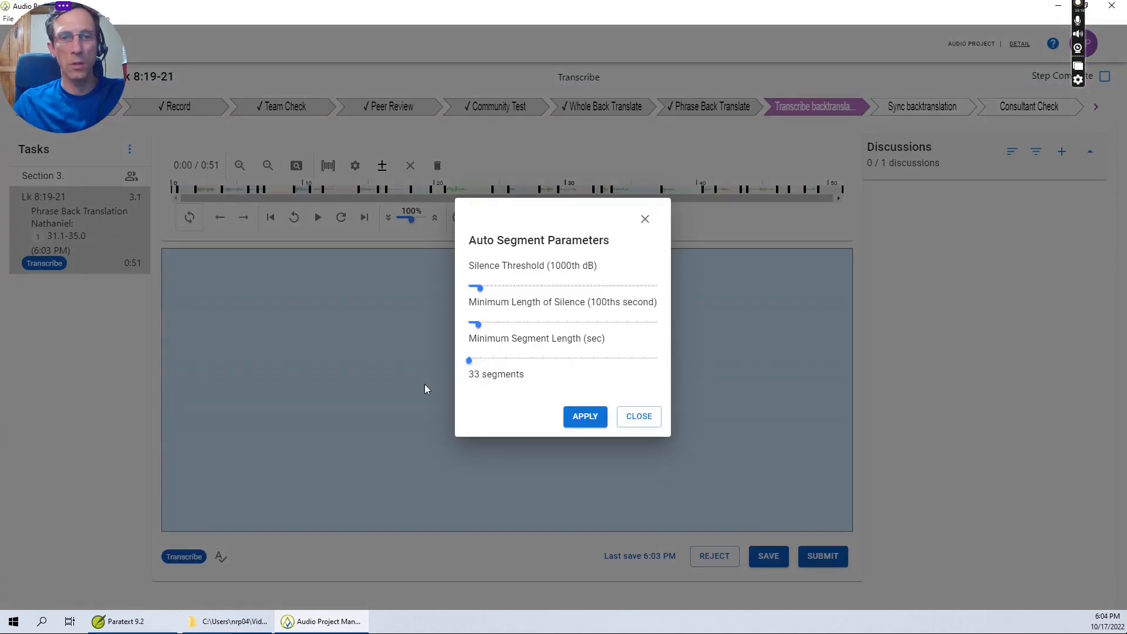
{"action": "left_click", "coordinate": [583, 417]}
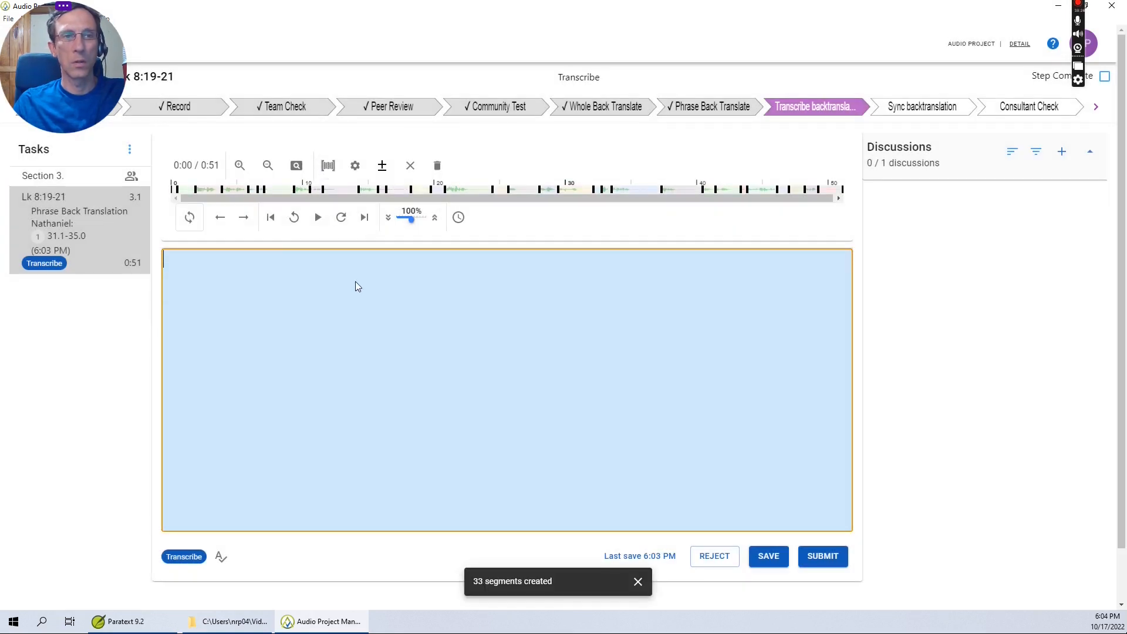
{"action": "left_click", "coordinate": [355, 165]}
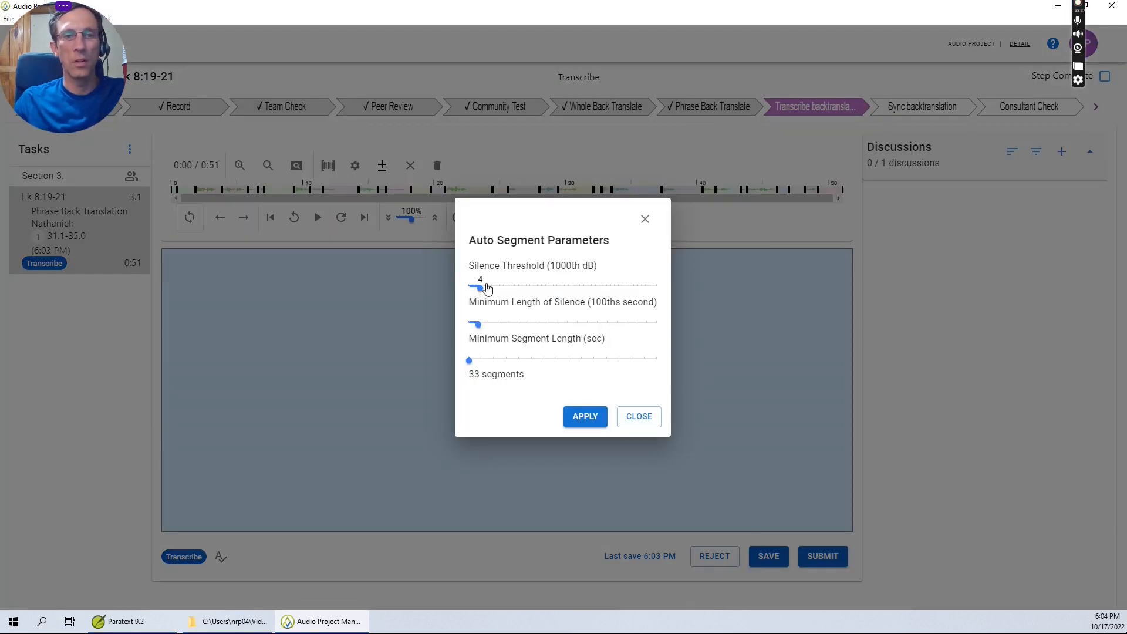
{"action": "left_click", "coordinate": [640, 418]}
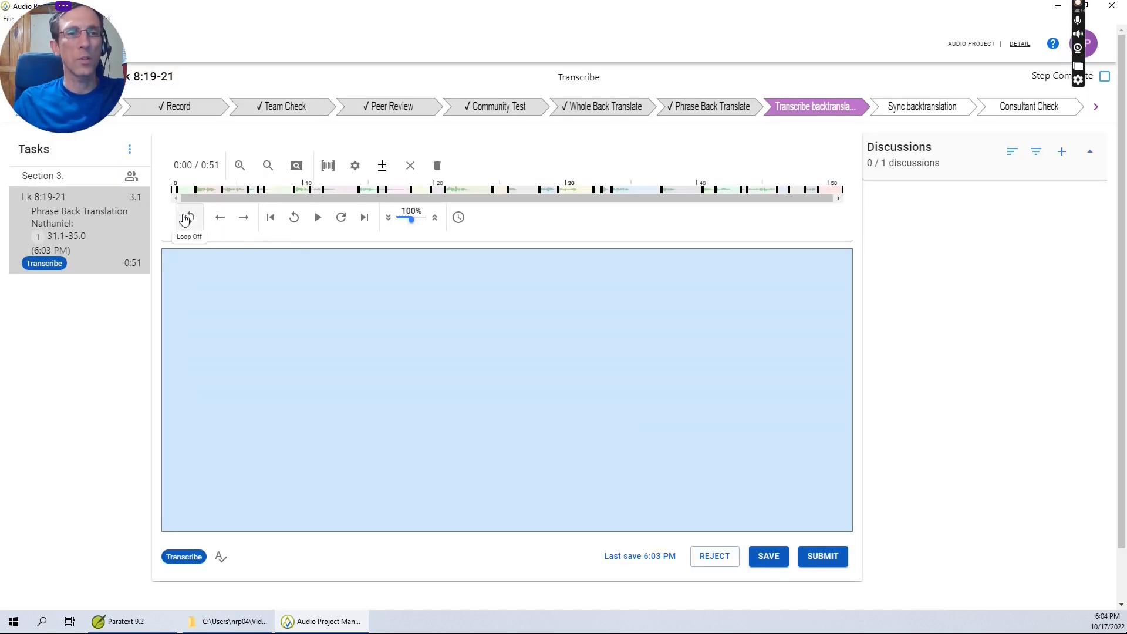
- Play the recording and transcribe it from "Jesus's family, his mother and his brothers, came to visit him" through "And so they stayed outside"
{"action": "left_click", "coordinate": [245, 220]}
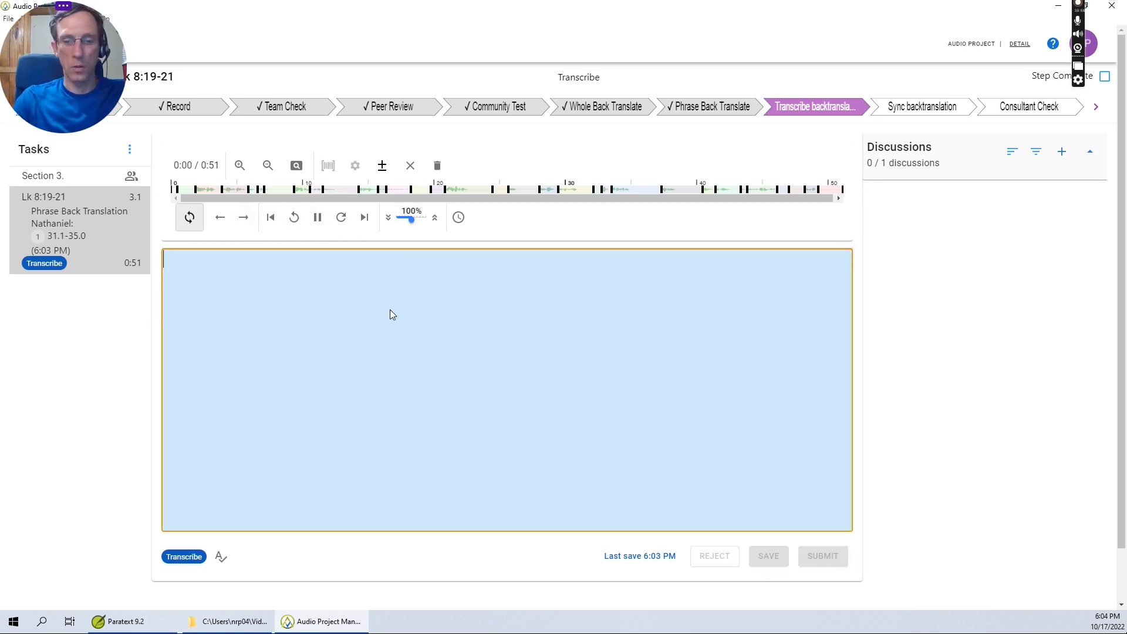
{"action": "type", "text": "Jesus's family"}
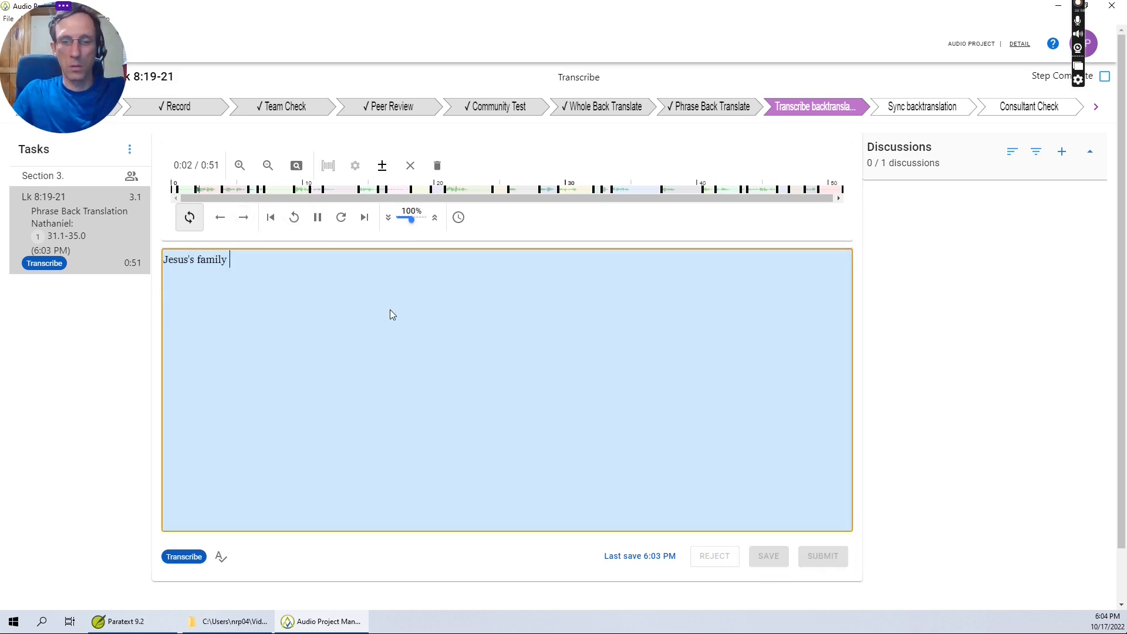
{"action": "type", "text": ", his mother and his brothers, came"}
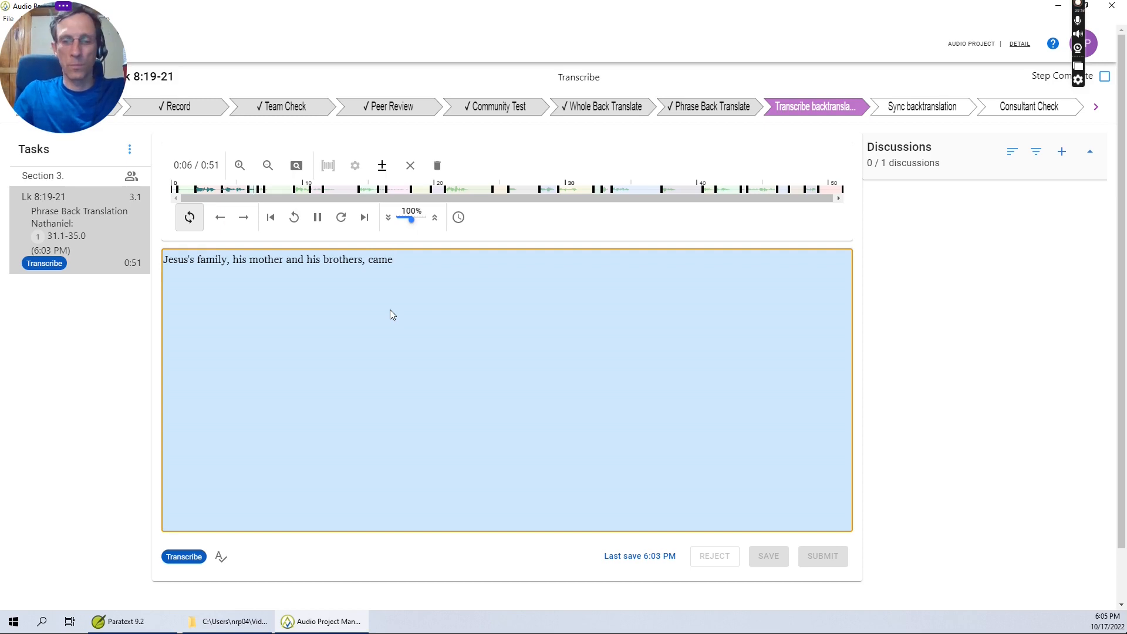
{"action": "type", "text": " to visit him. But th"}
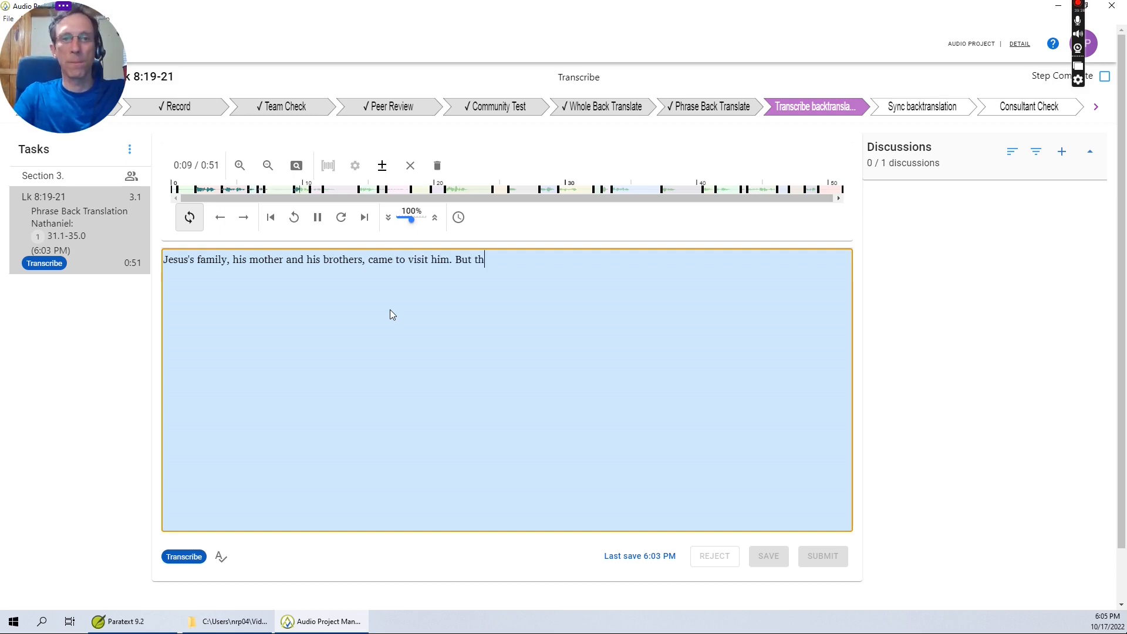
{"action": "type", "text": "ey were not able to enter to see"}
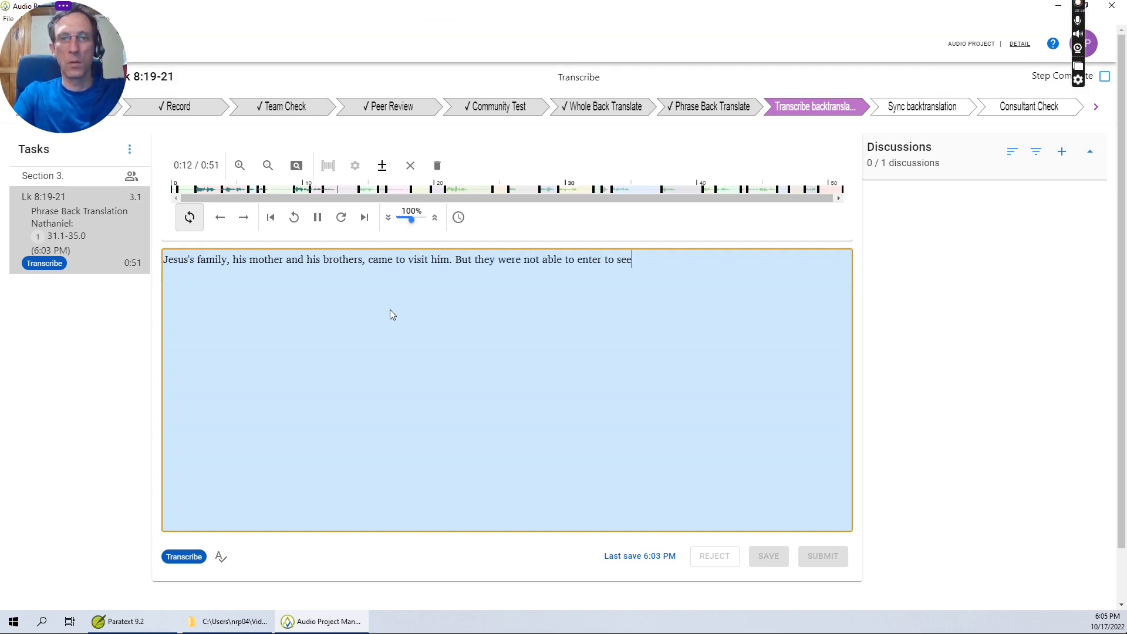
{"action": "type", "text": " him because there were so many people "}
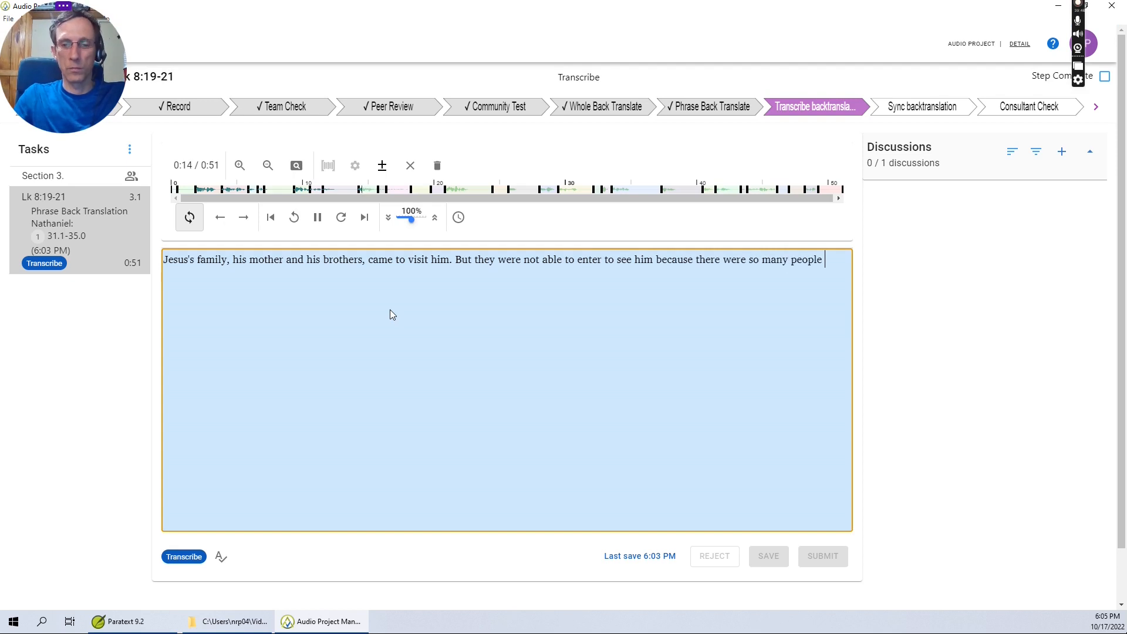
{"action": "type", "text": "in place where Jesus wa"}
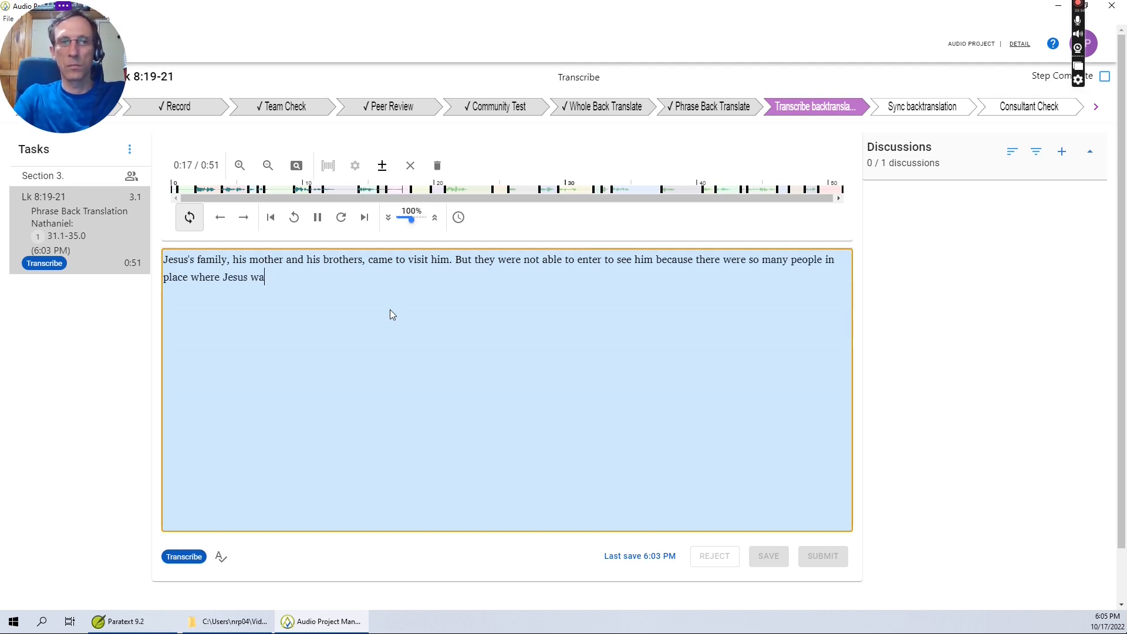
{"action": "type", "text": "s. And so they stayed outsid"}
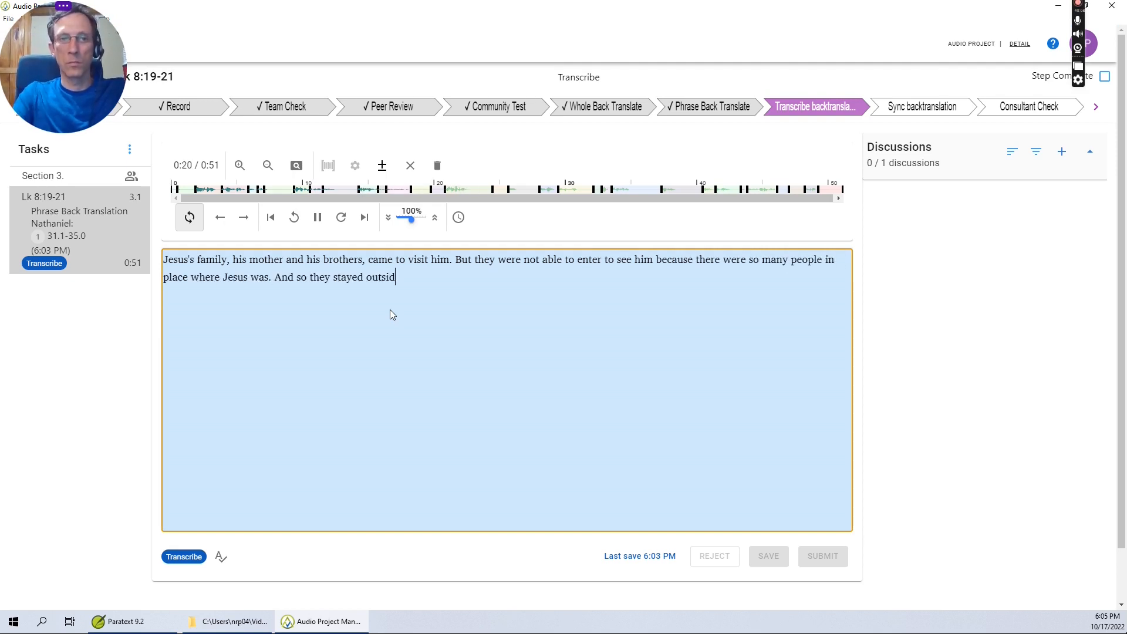
- Transcribe the rest, from "And someone came and let Jesus know" to "hear God's message and obey it", and mark the back translation transcription step complete
{"action": "type", "text": "e. And someone came a"}
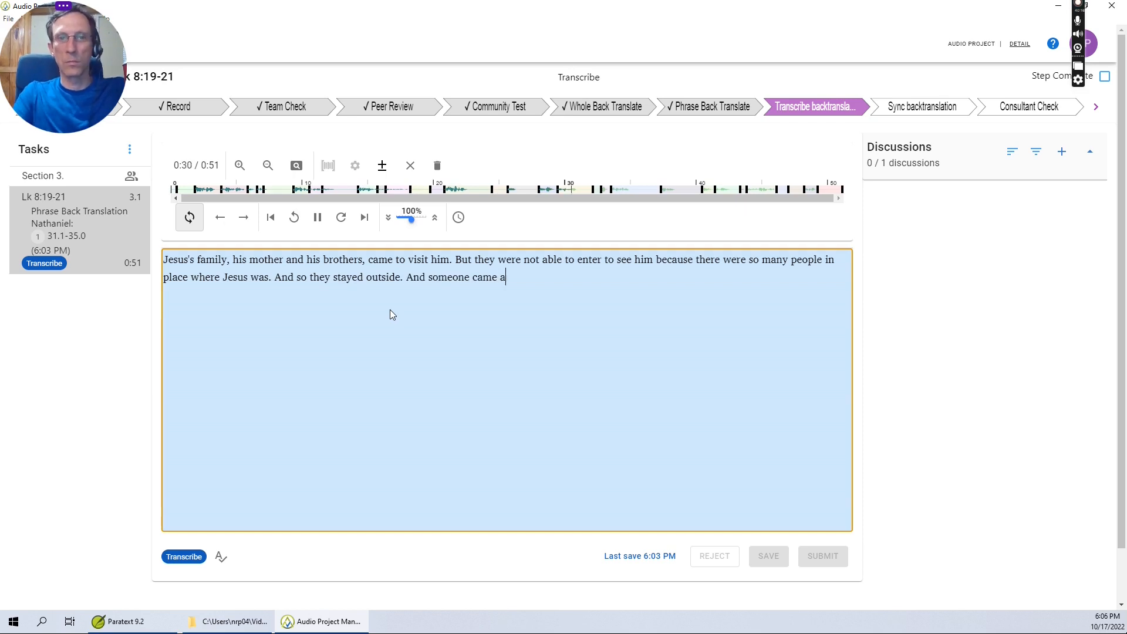
{"action": "type", "text": "nd let Jesus know. He said,"}
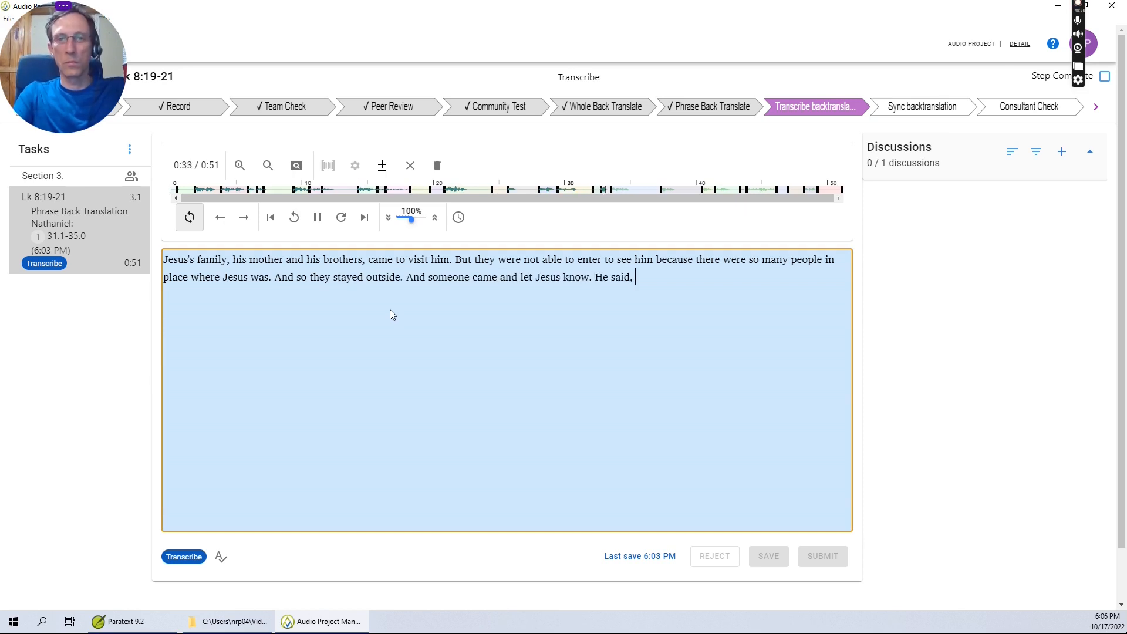
{"action": "type", "text": " \"Your family is"}
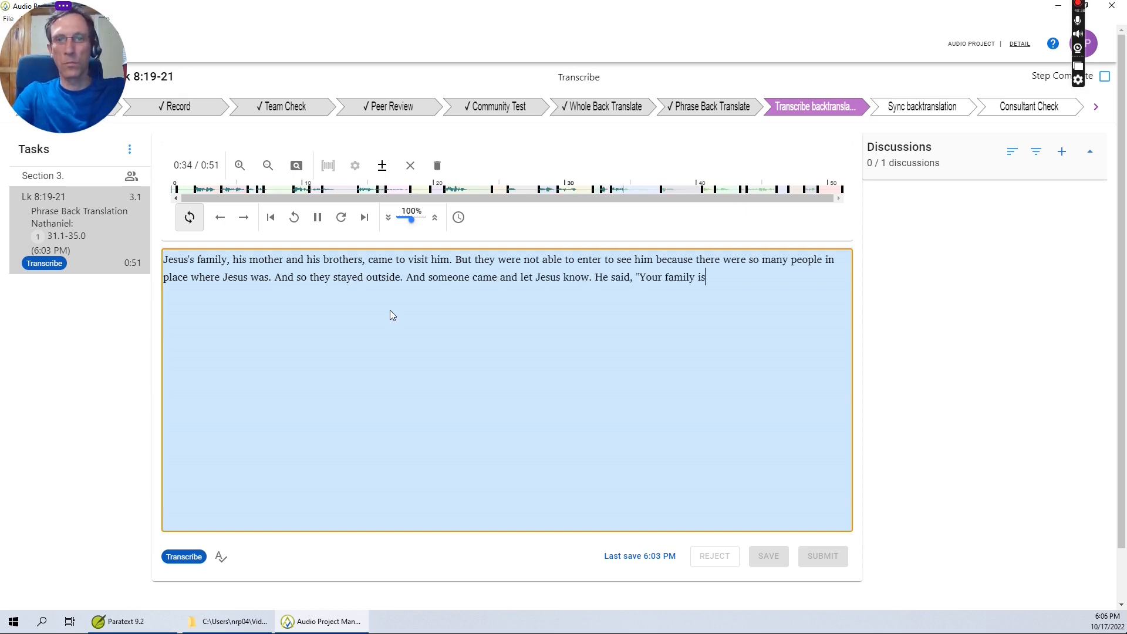
{"action": "type", "text": " outside, and they want to see you.\" ANd Jesus said, \"My family"}
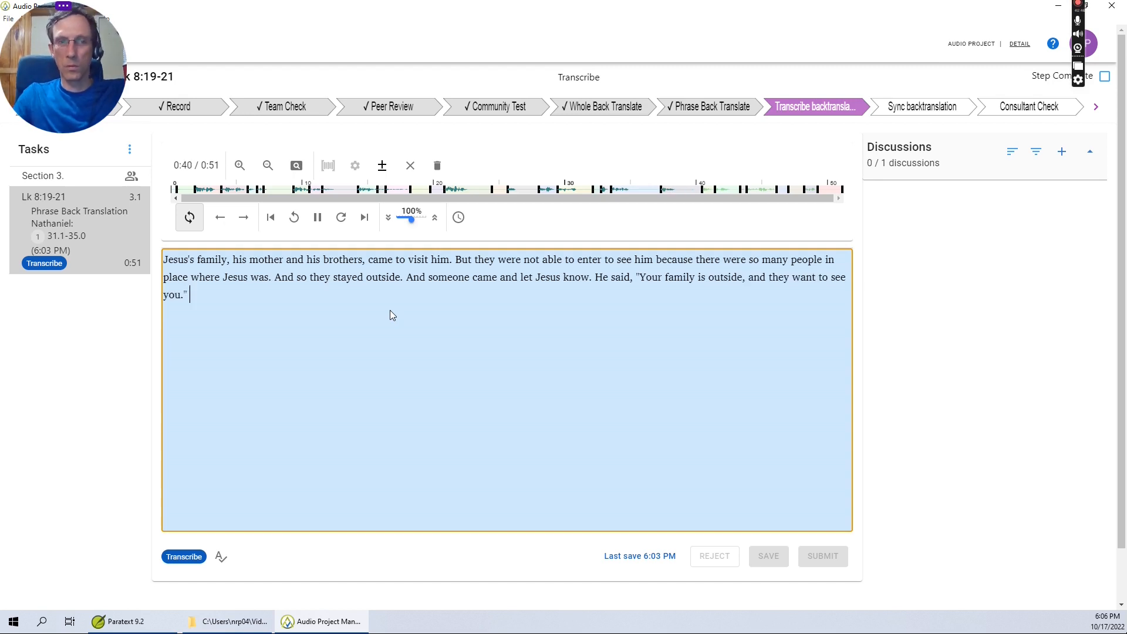
{"action": "type", "text": " is the ones who hear God's message"}
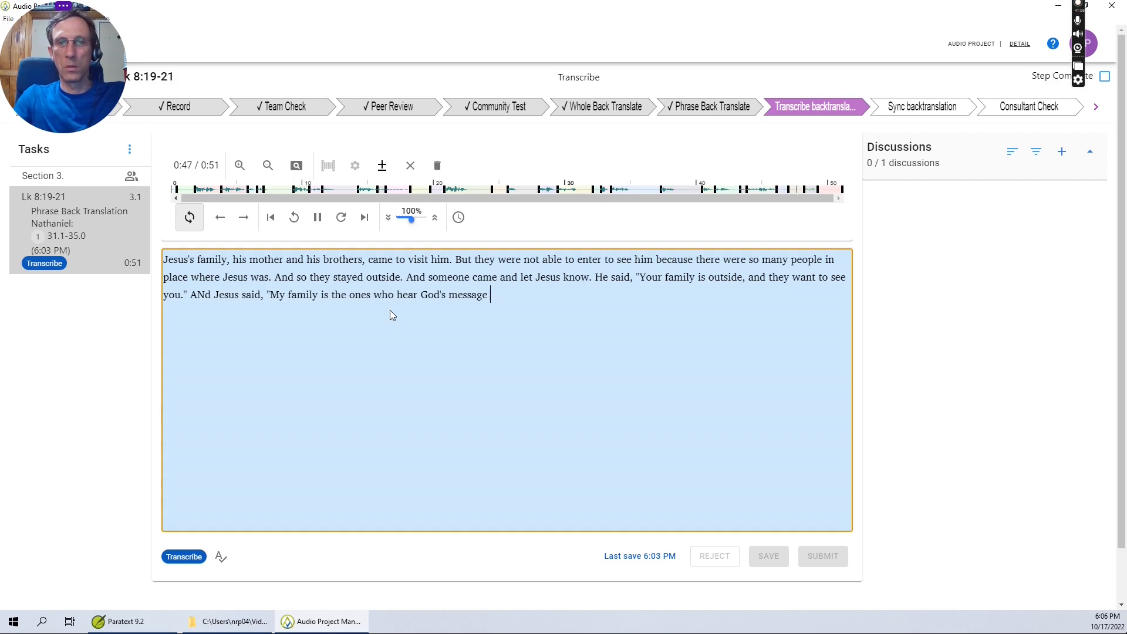
{"action": "type", "text": " and obey it.\""}
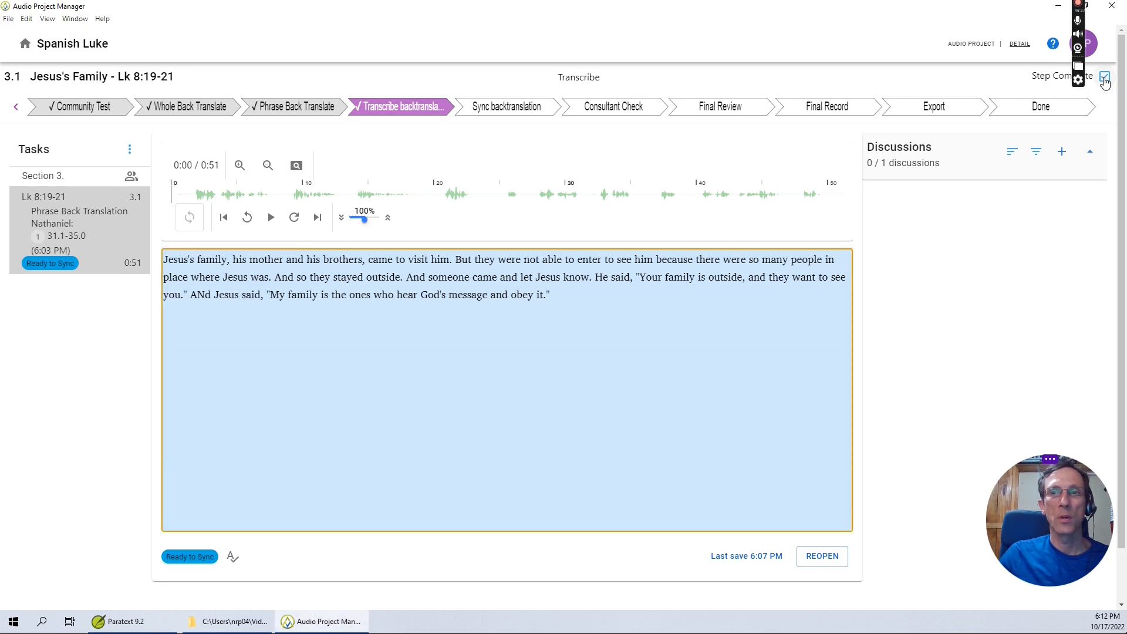
{"action": "left_click", "coordinate": [1106, 82]}
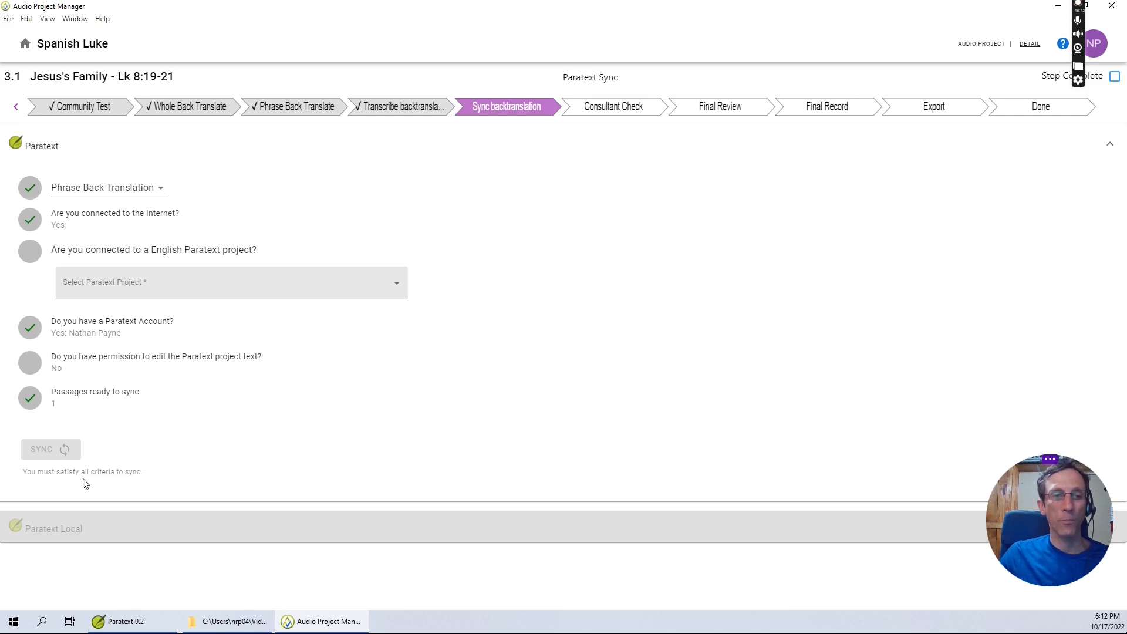
- Switch to Paratext, check Luke 8:19-22 in the EOBT project, and send/receive that project
{"action": "left_click", "coordinate": [143, 625]}
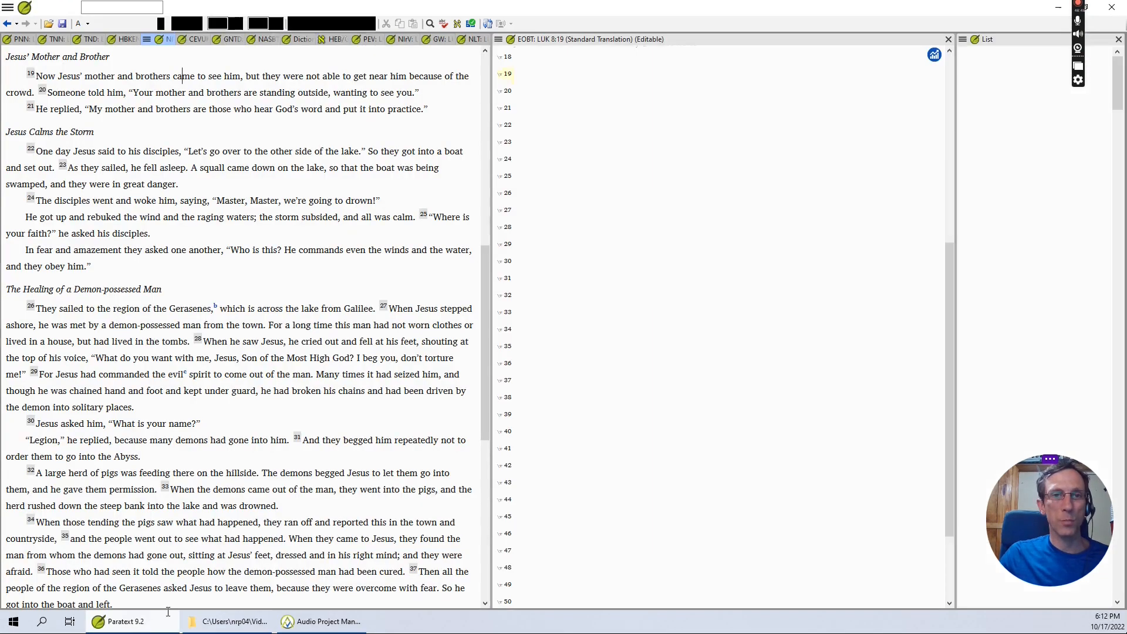
{"action": "scroll", "coordinate": [702, 248], "scroll_direction": "up", "scroll_amount": 5}
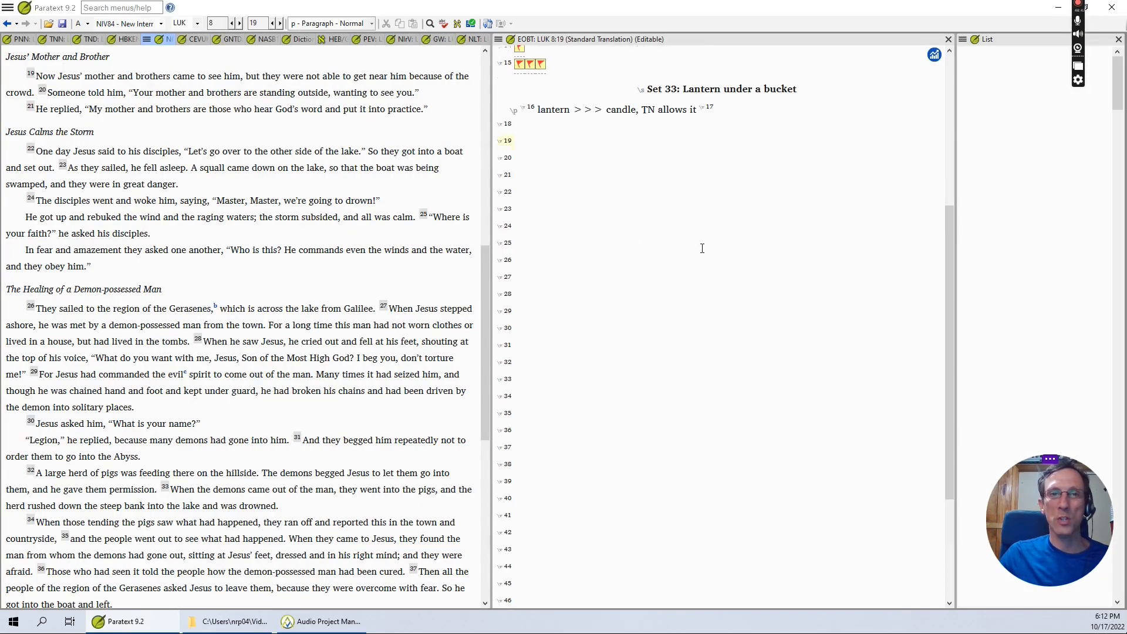
{"action": "scroll", "coordinate": [706, 246], "scroll_direction": "down", "scroll_amount": 3}
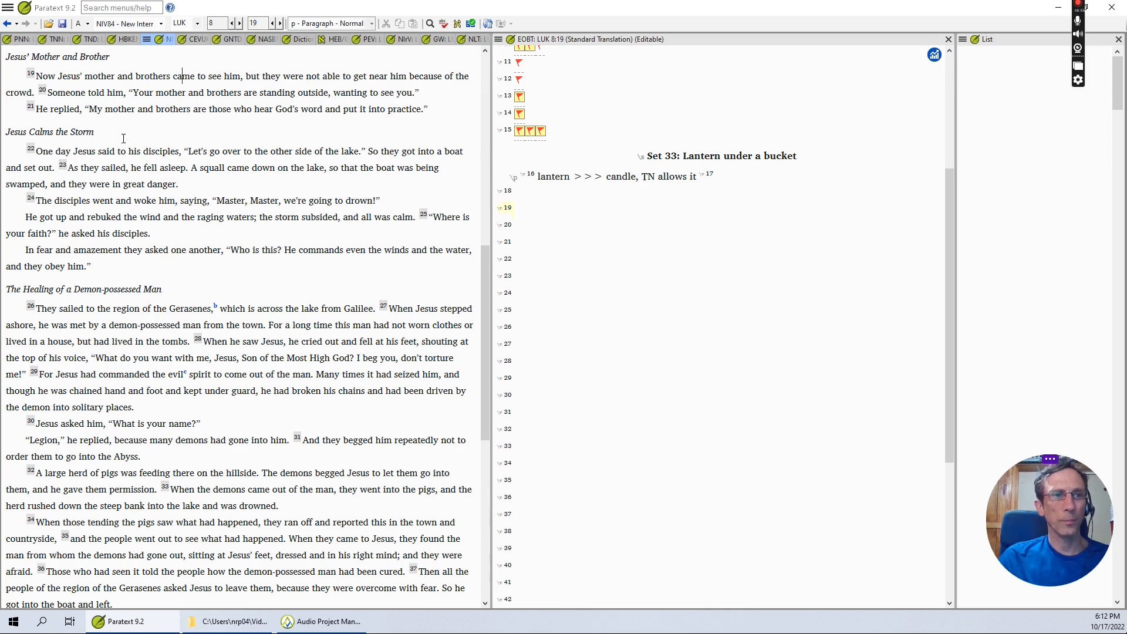
{"action": "left_click_drag", "start_coordinate": [525, 209], "coordinate": [625, 259]}
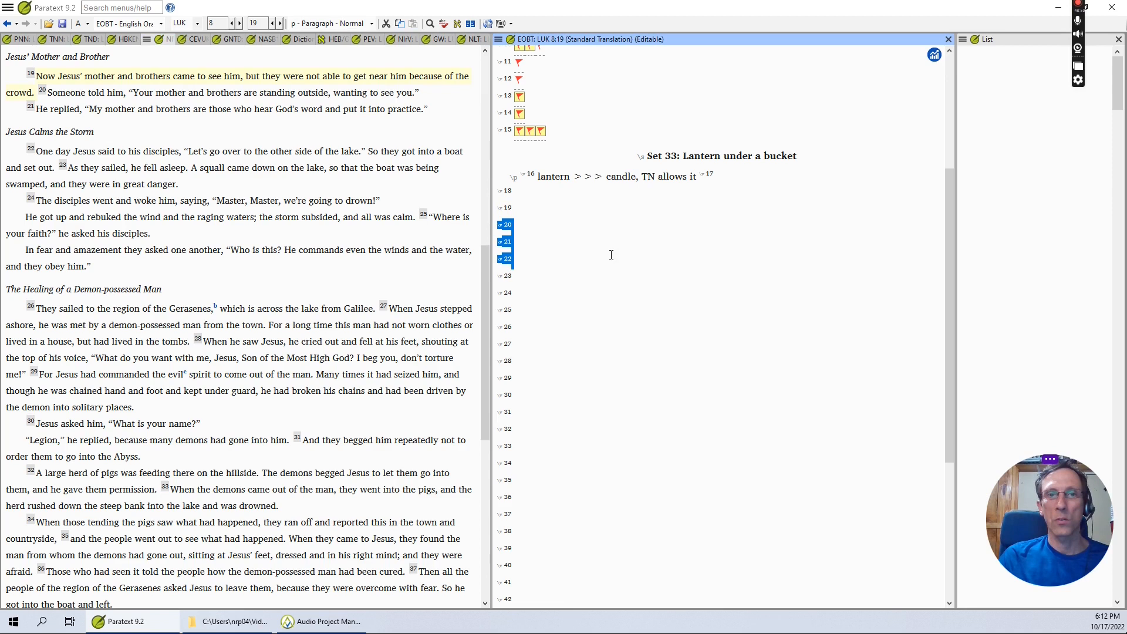
{"action": "left_click", "coordinate": [498, 40]}
{"action": "left_click", "coordinate": [545, 66]}
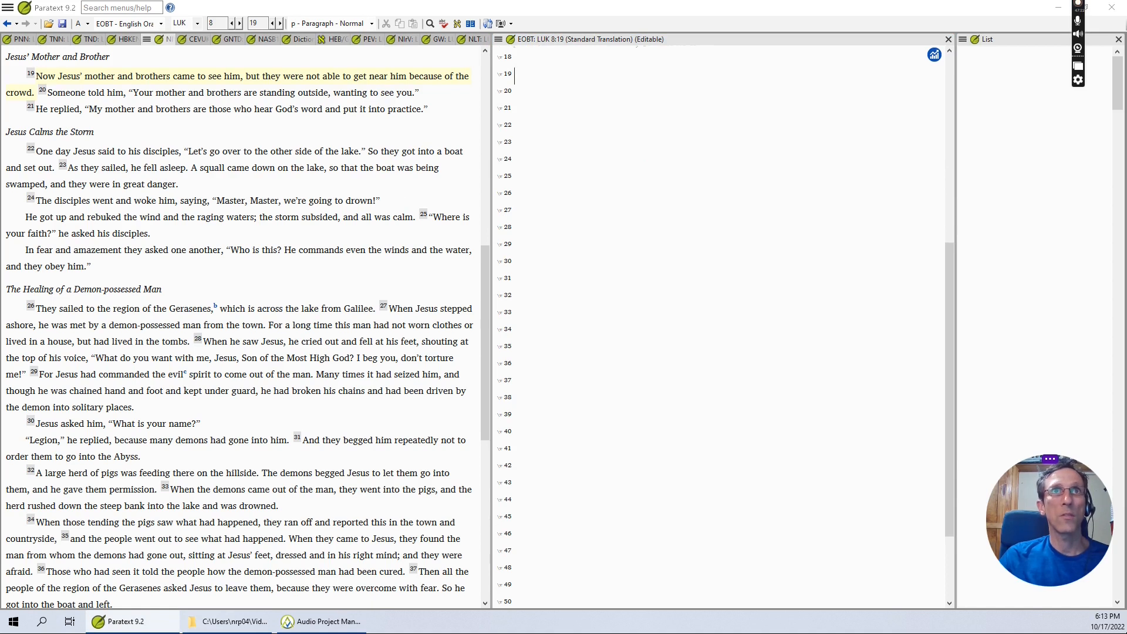
- Return to Audio Project Manager, connect the phrase back translation to EOBT/English Oral Bible Translation (en), and sync the passage
{"action": "left_click", "coordinate": [341, 620]}
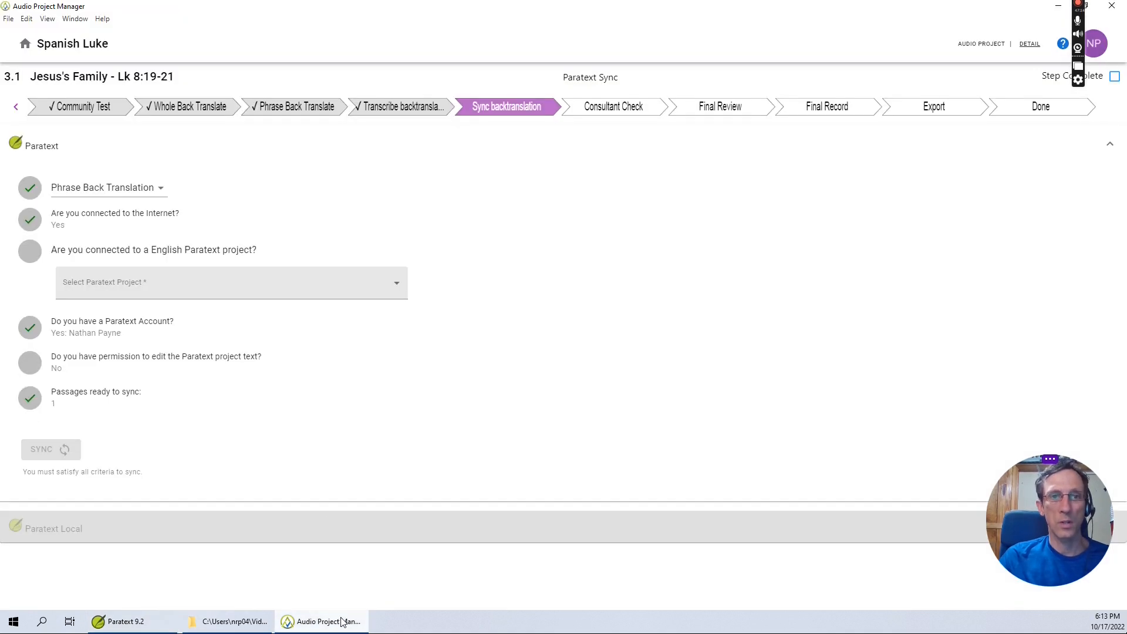
{"action": "left_click", "coordinate": [369, 283]}
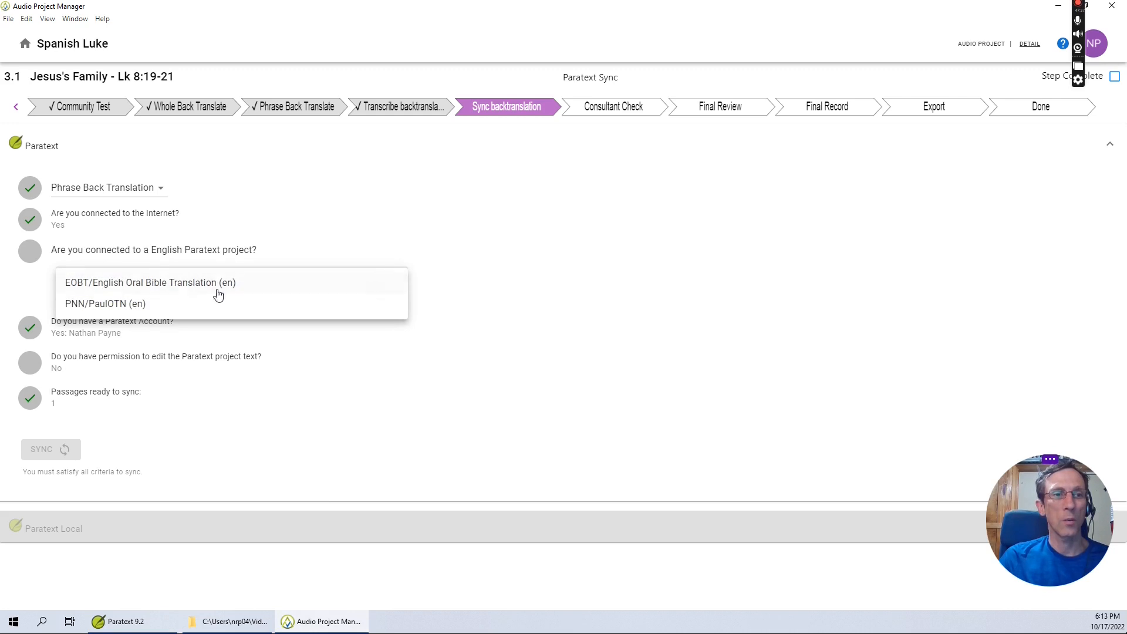
{"action": "left_click", "coordinate": [149, 287]}
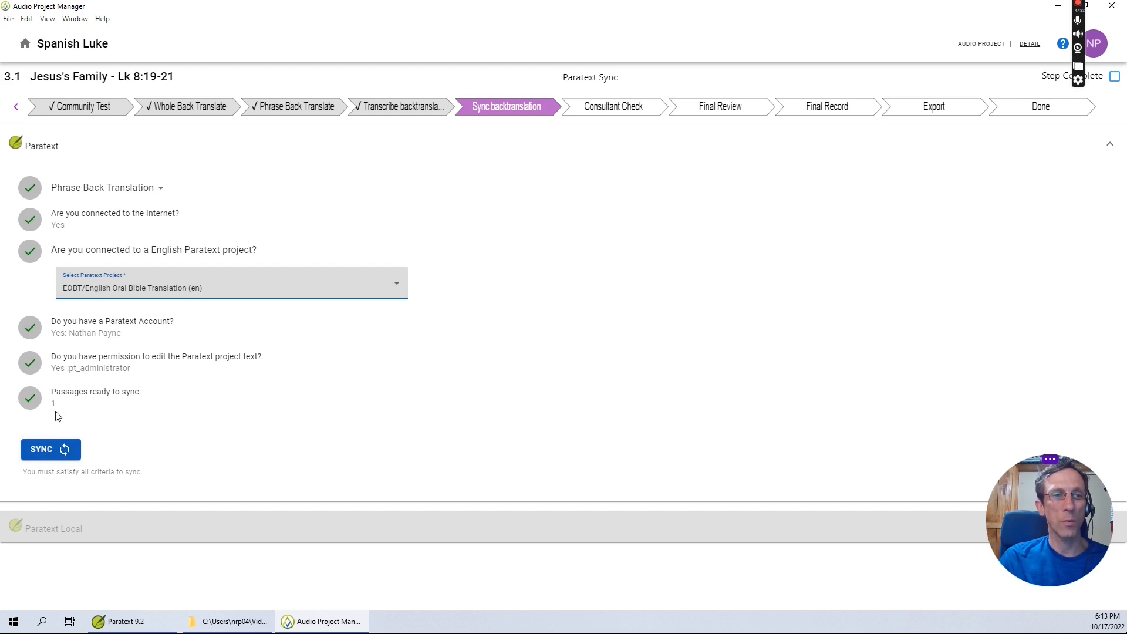
{"action": "left_click", "coordinate": [52, 451]}
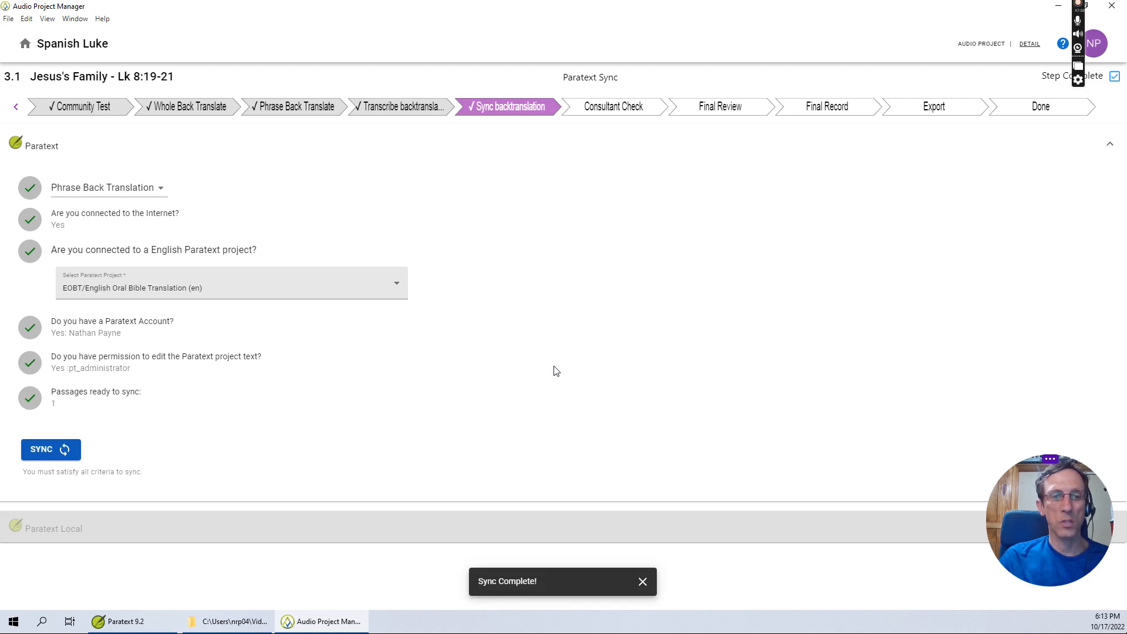
- Switch to Paratext and send/receive the EOBT project to bring in the synced Luke 8:19-21 back translation
{"action": "left_click", "coordinate": [131, 625]}
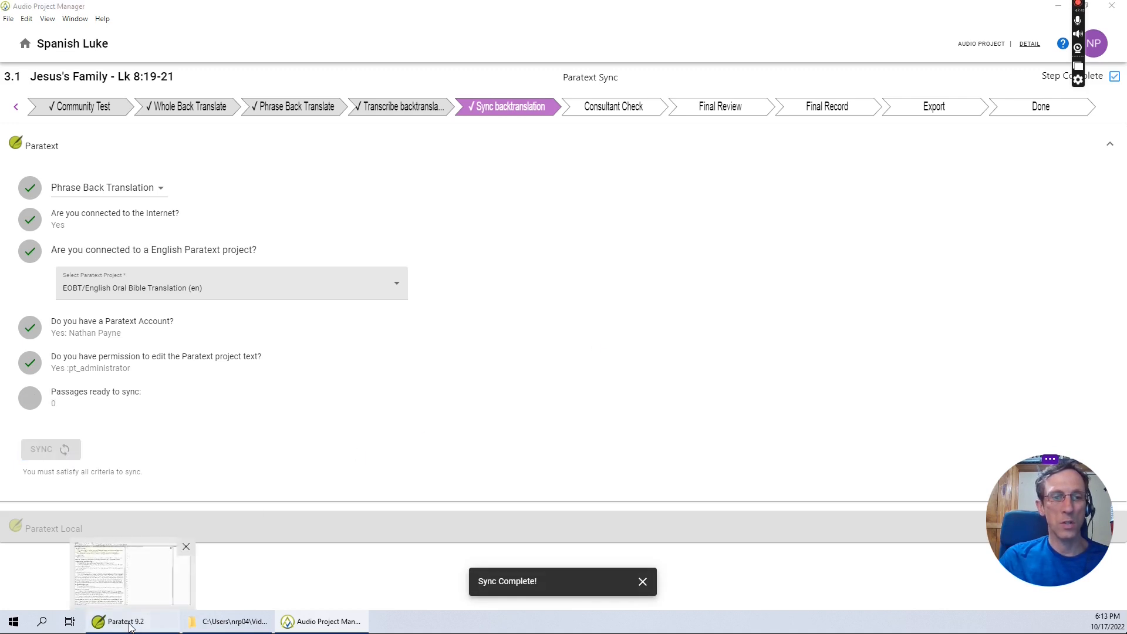
{"action": "left_click", "coordinate": [498, 39]}
{"action": "left_click", "coordinate": [543, 67]}
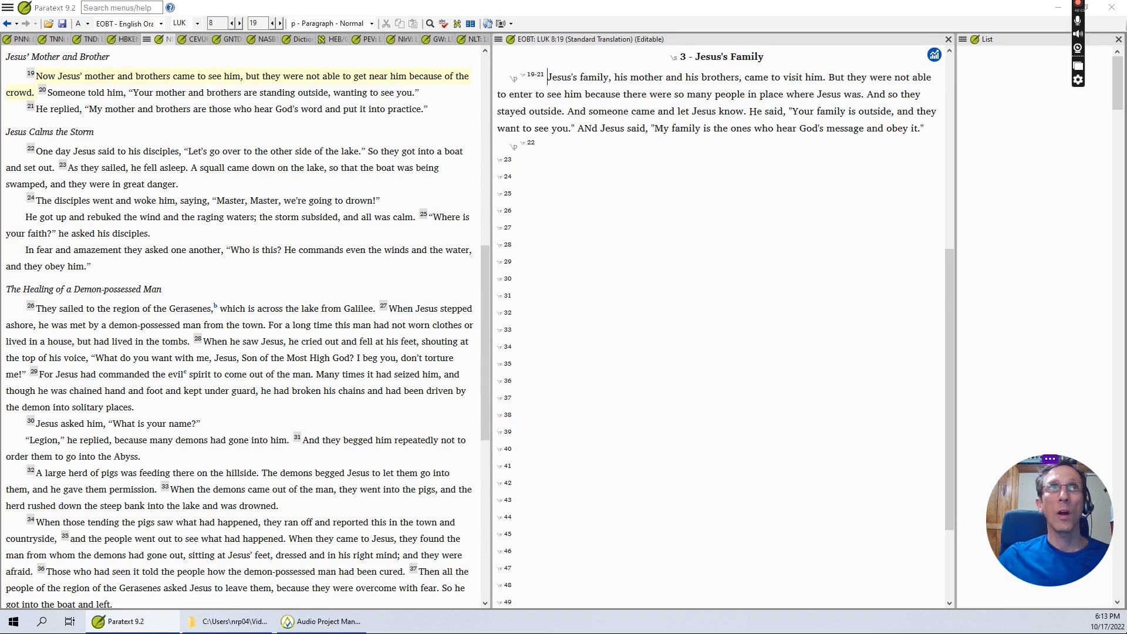
{"action": "left_click", "coordinate": [541, 25]}
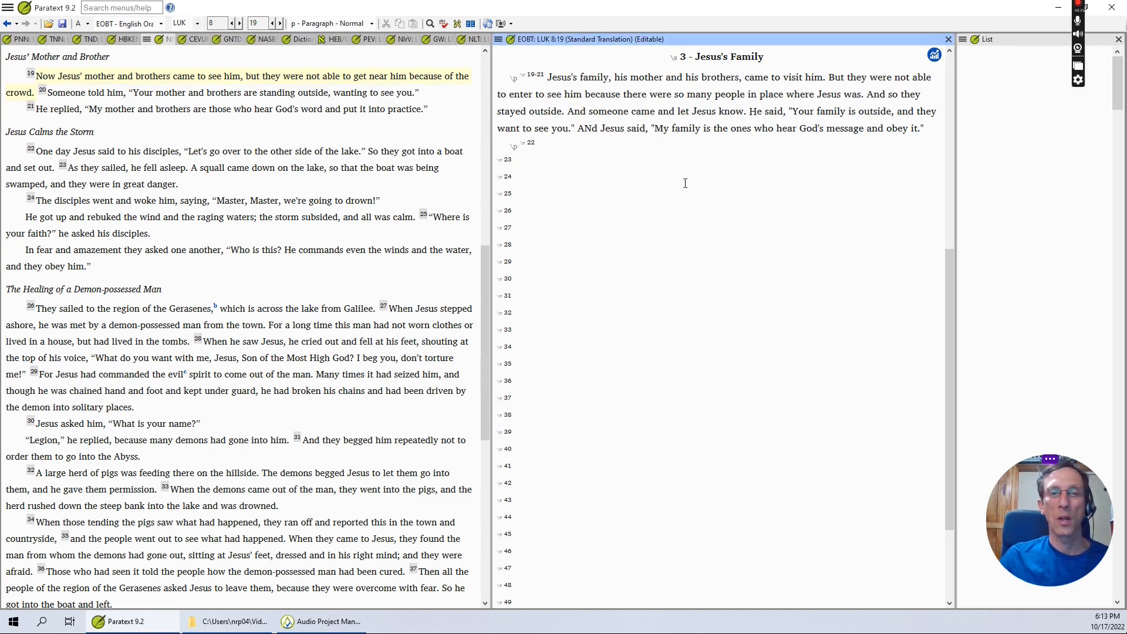
- Shorten the 19-21 verse marker to 19 and insert a verse 20 marker before "And so they stayed outside"
{"action": "left_click", "coordinate": [546, 74]}
{"action": "key", "text": "BackSpace"}
{"action": "key", "text": "BackSpace"}
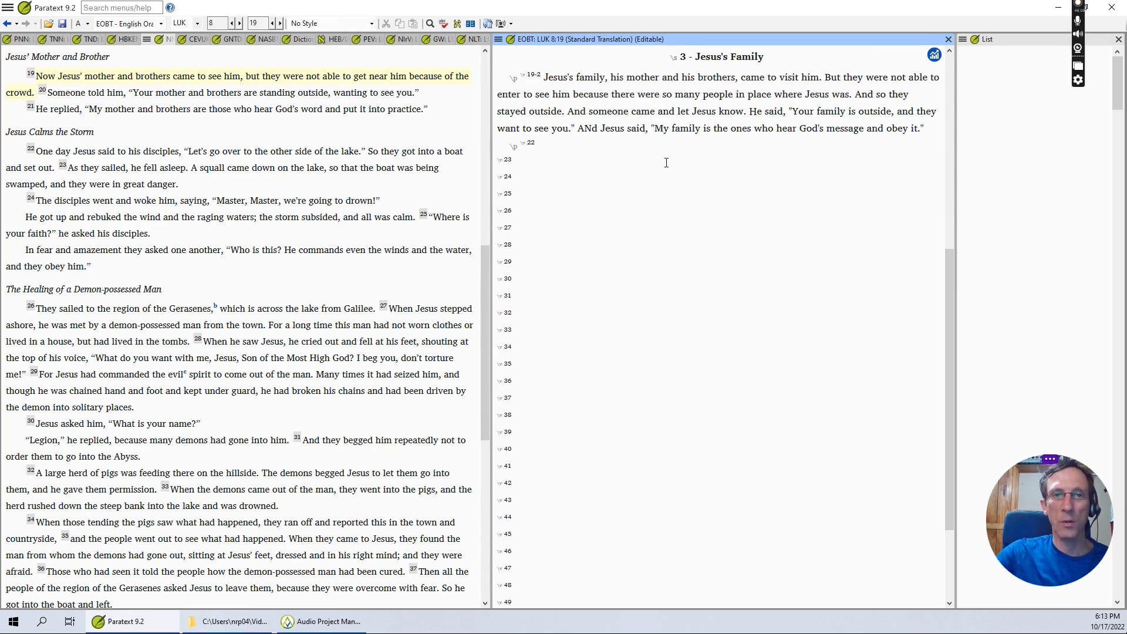
{"action": "key", "text": "BackSpace"}
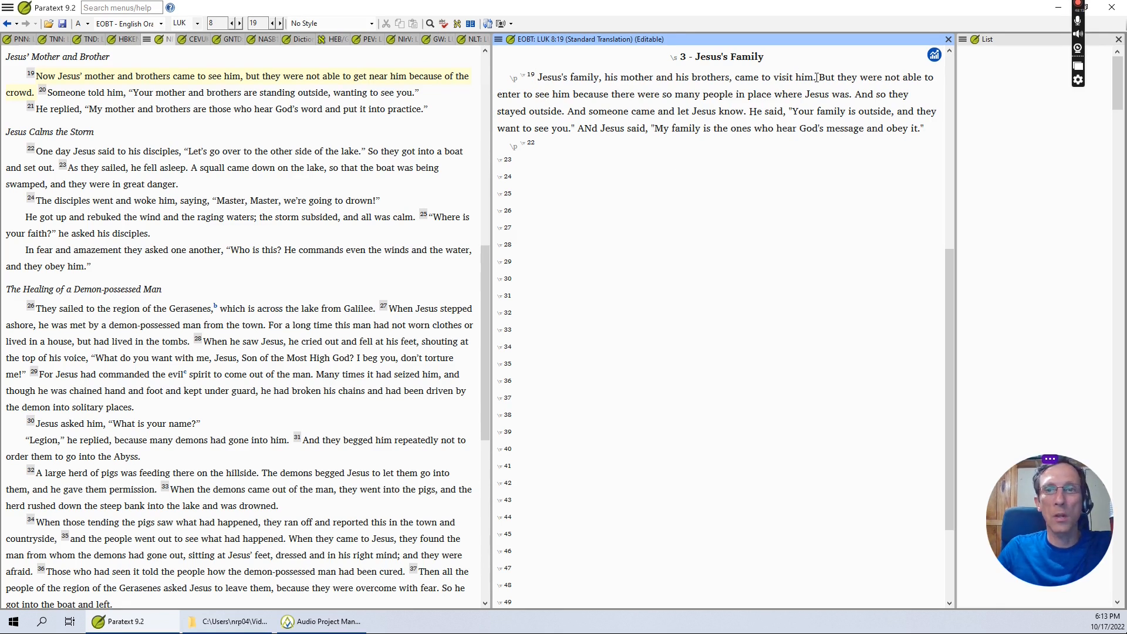
{"action": "left_click", "coordinate": [857, 95]}
{"action": "type", "text": "\\v 20"}
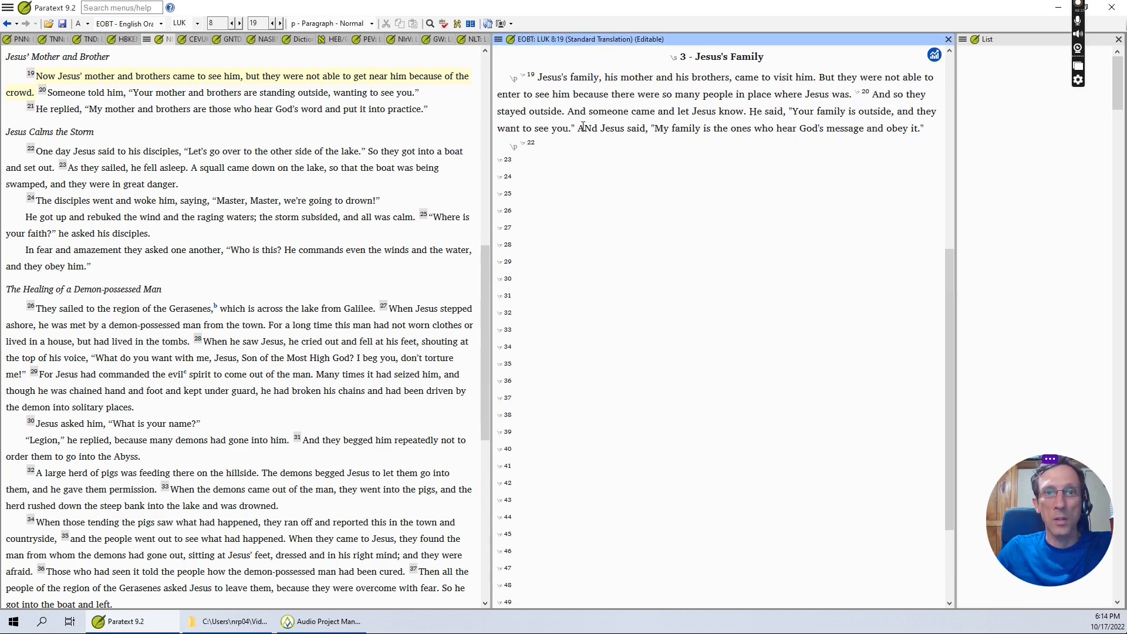
- Correct "ANd" to "And" before "Jesus said" and insert a verse 21 marker in front of it
{"action": "key", "text": "BackSpace"}
{"action": "type", "text": "n"}
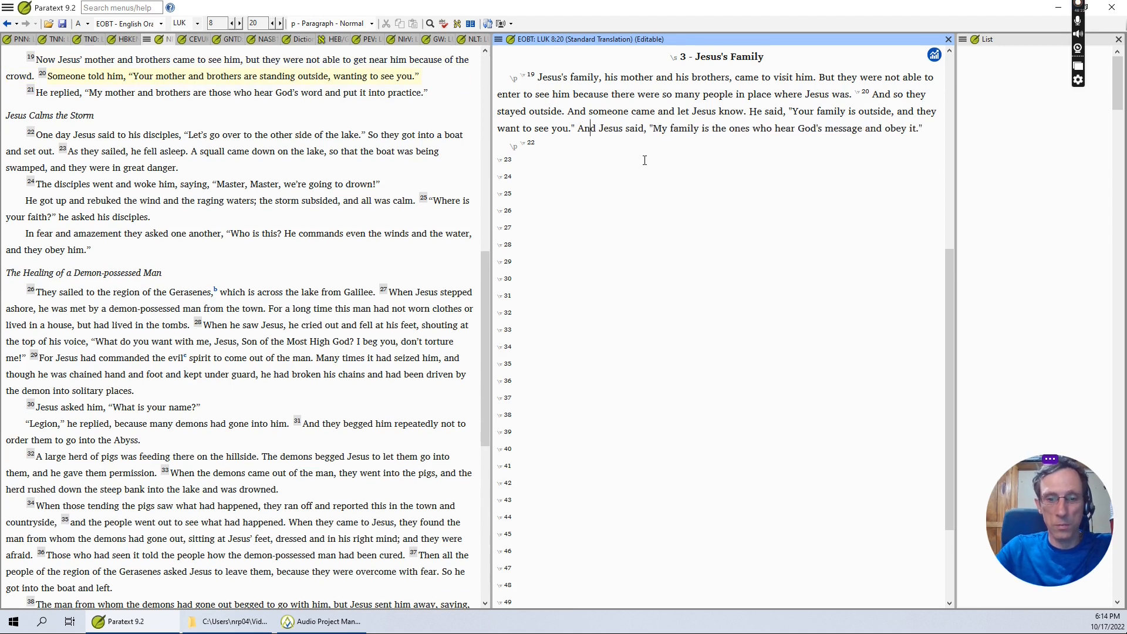
{"action": "type", "text": "\\v"}
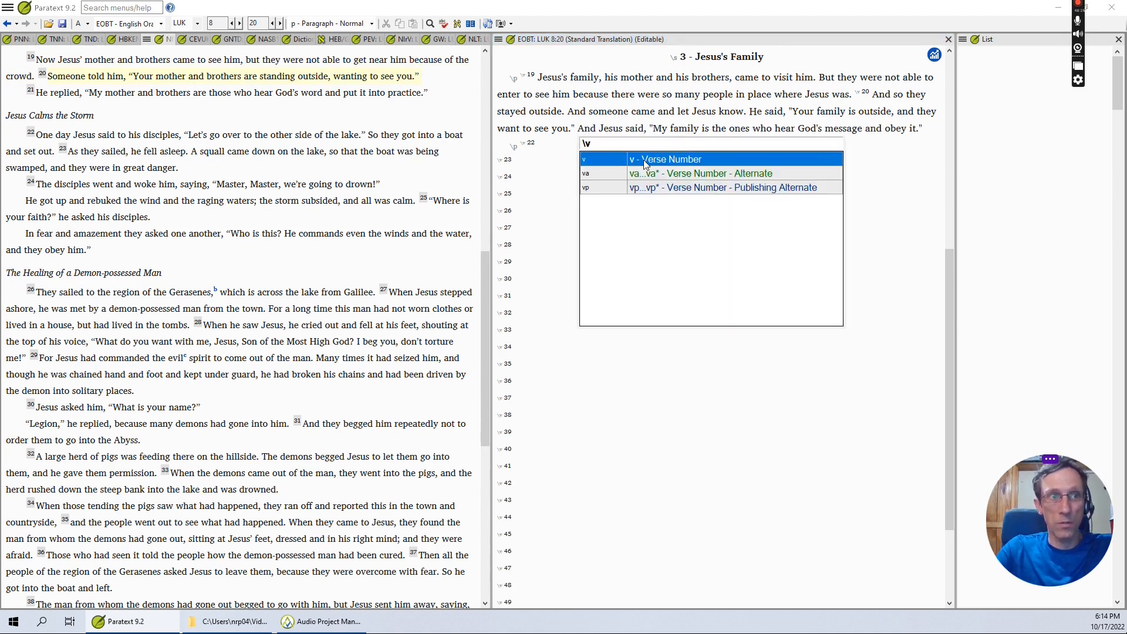
{"action": "key", "text": "Return"}
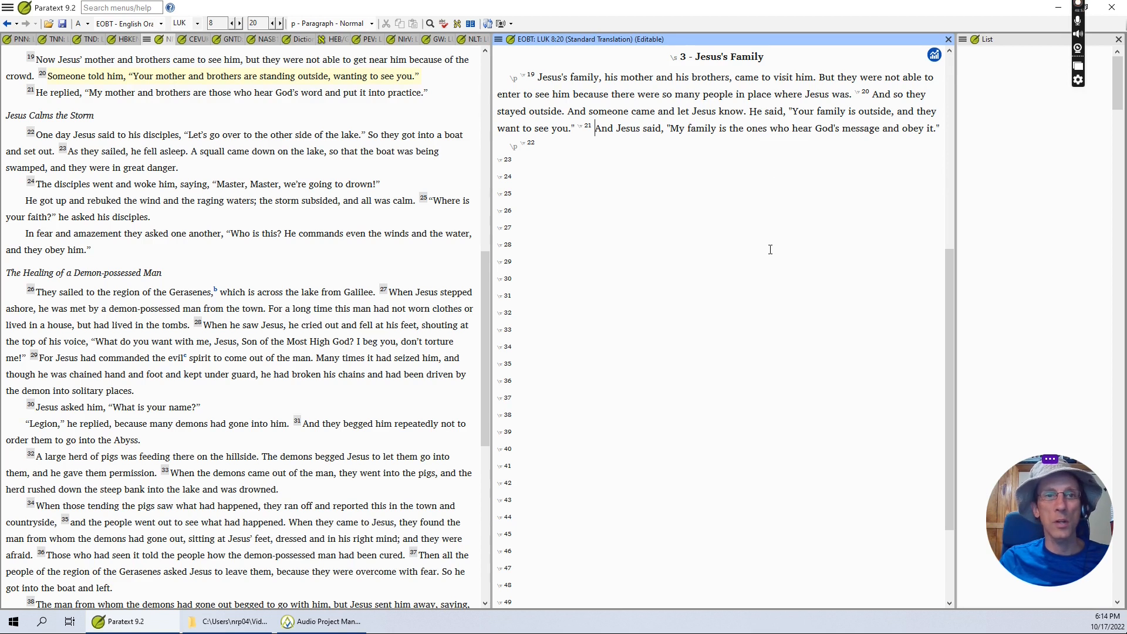
- Add a note on "God's message" in verse 21 asking "What kinds of things does the Spanish phrase here communicate?"
{"action": "left_click_drag", "start_coordinate": [815, 130], "coordinate": [880, 130]}
{"action": "right_click", "coordinate": [868, 125]}
{"action": "left_click", "coordinate": [911, 132]}
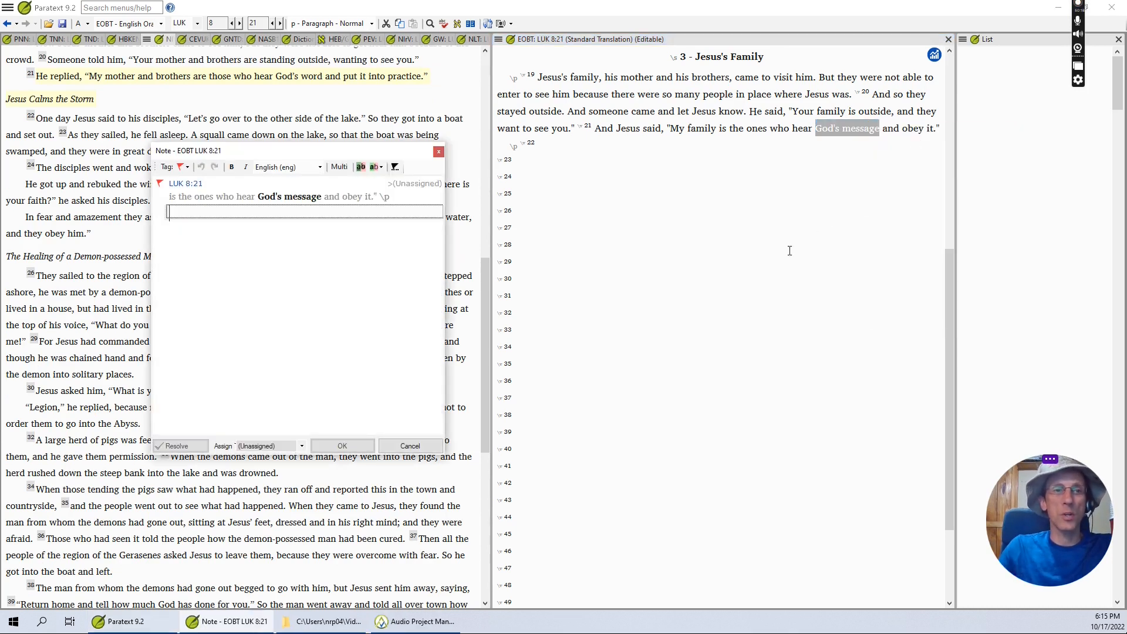
{"action": "type", "text": "What kinds of things"}
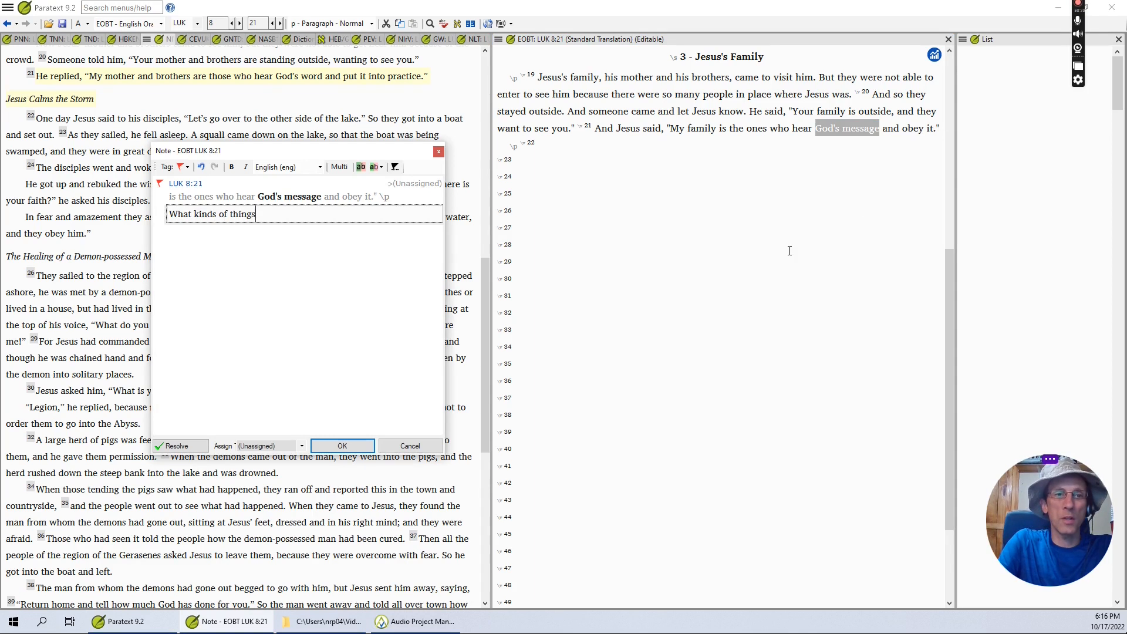
{"action": "type", "text": " does the Spanish phrase here"}
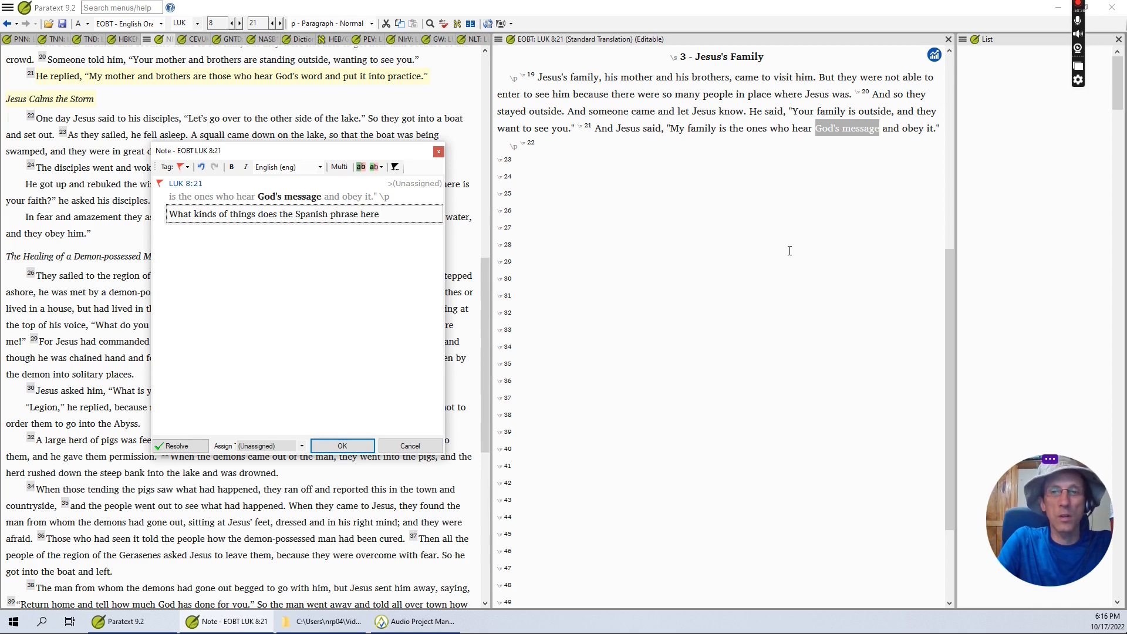
{"action": "type", "text": " convmmuni"}
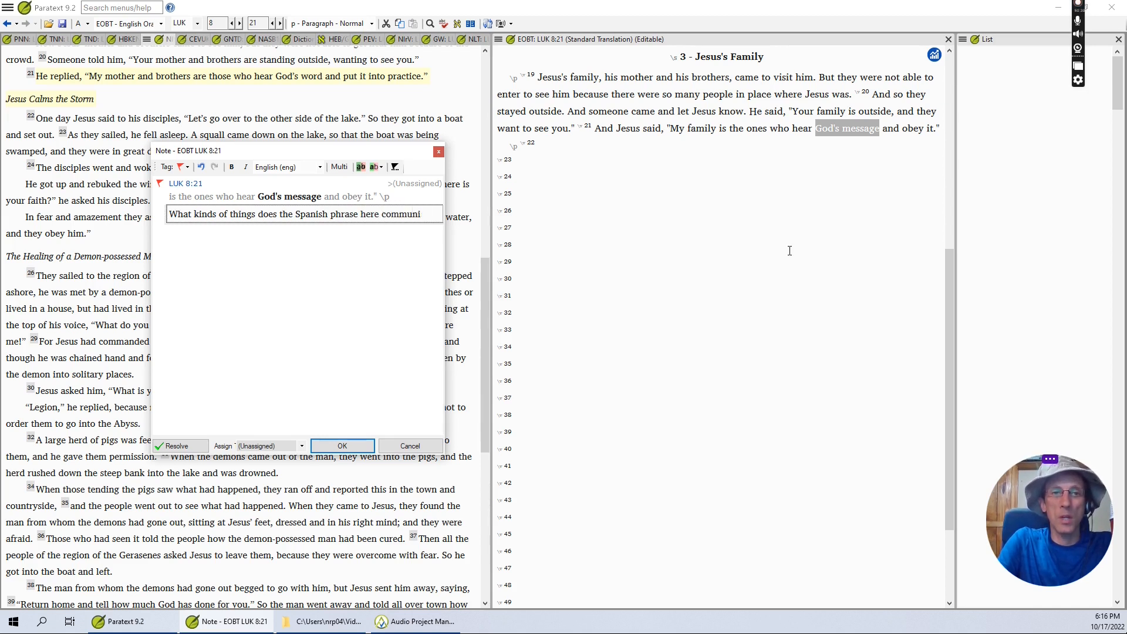
{"action": "type", "text": "cate?"}
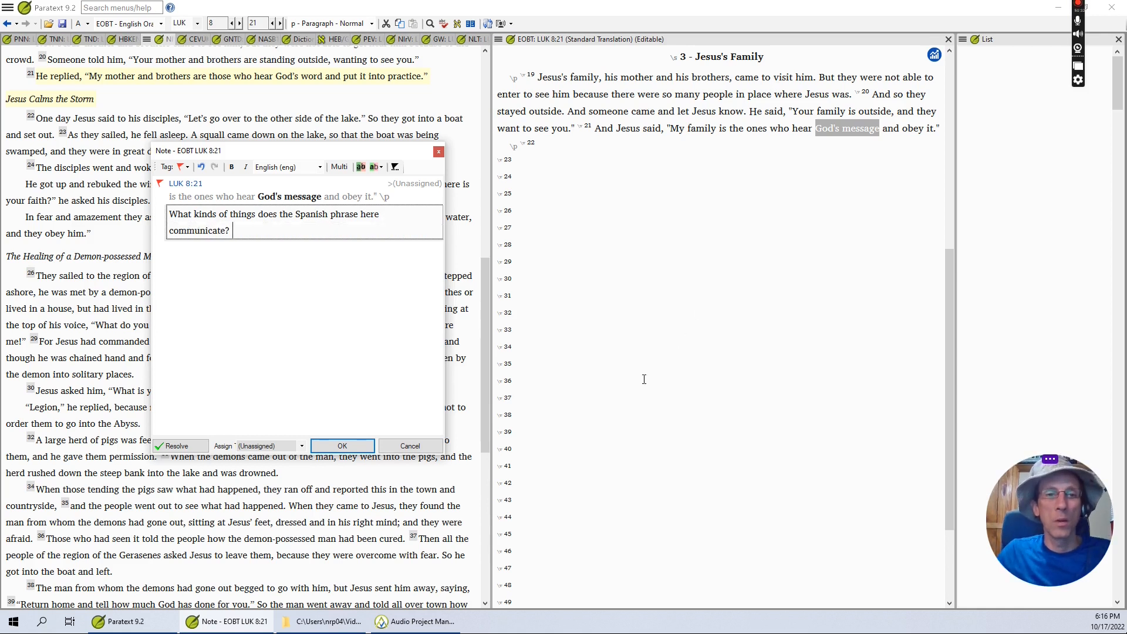
{"action": "left_click", "coordinate": [342, 445]}
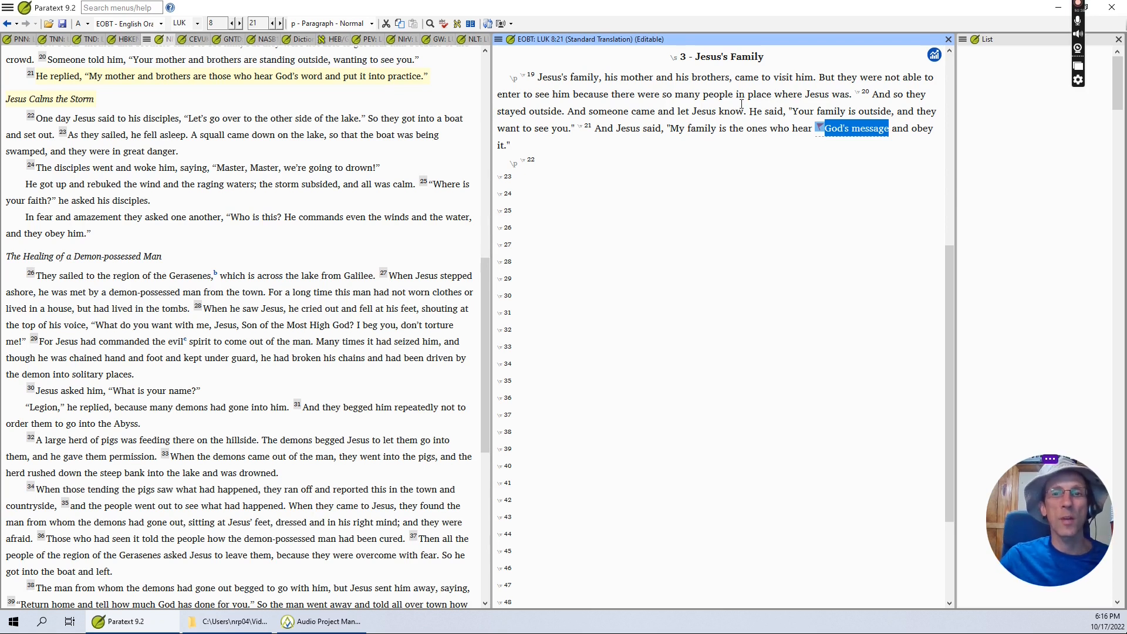
{"action": "left_click", "coordinate": [741, 104]}
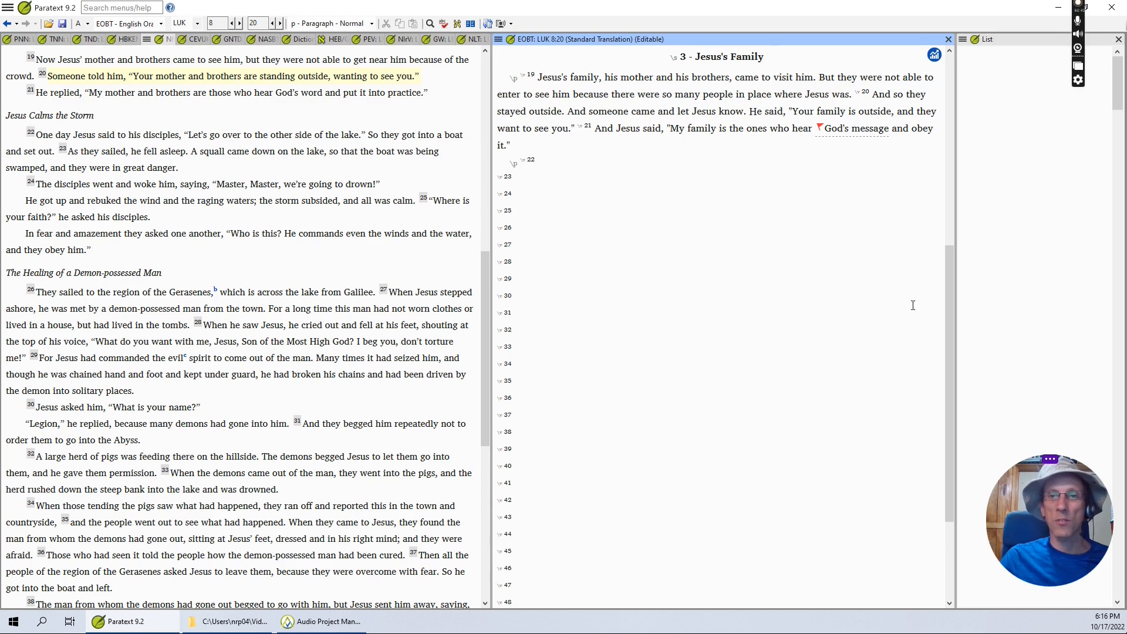
- Switch to Audio Project Manager, open the Consultant Check step, and select the audio region from about 19 to 22 seconds
{"action": "left_click", "coordinate": [336, 623]}
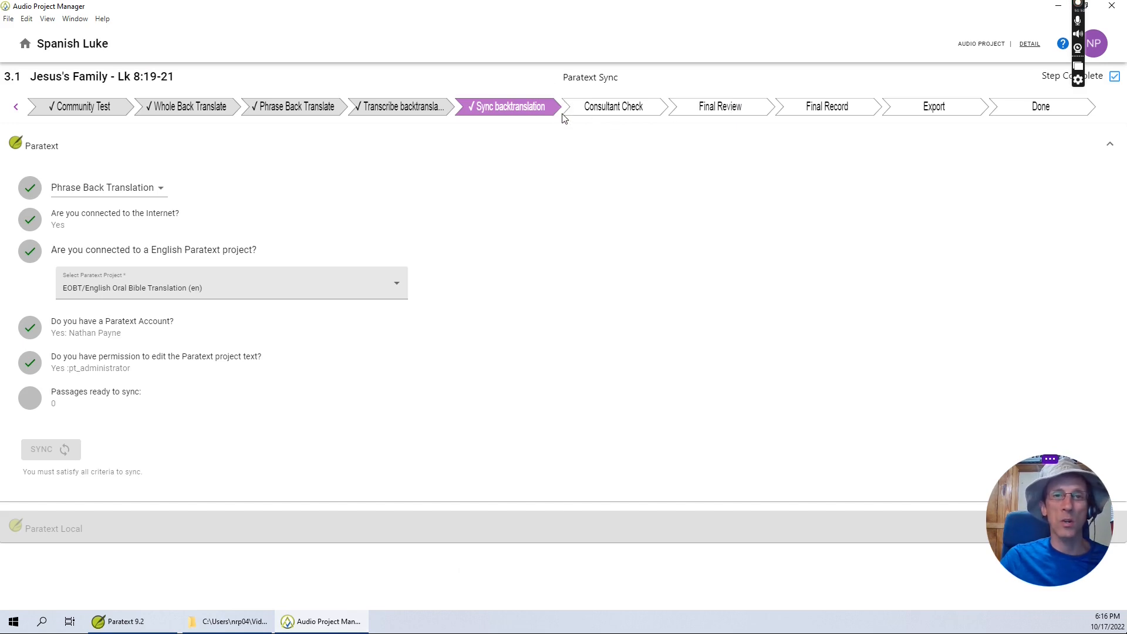
{"action": "left_click", "coordinate": [621, 109]}
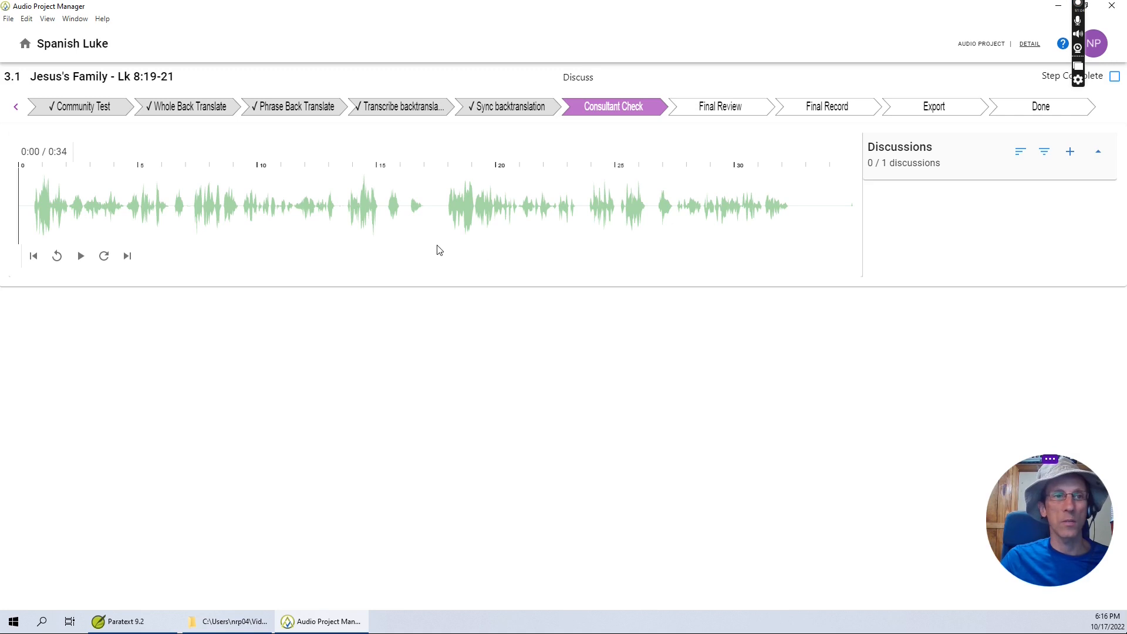
{"action": "left_click", "coordinate": [505, 199]}
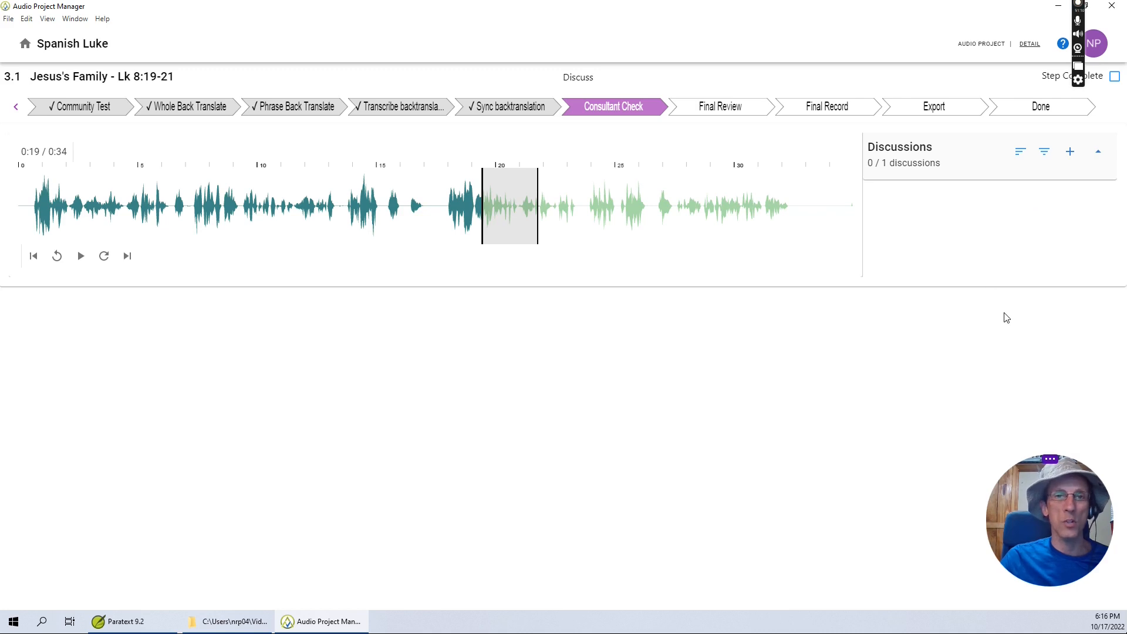
- Switch to Paratext to review the Luke 8:19-21 back translation and its note, and return to Audio Project Manager
{"action": "left_click", "coordinate": [131, 624]}
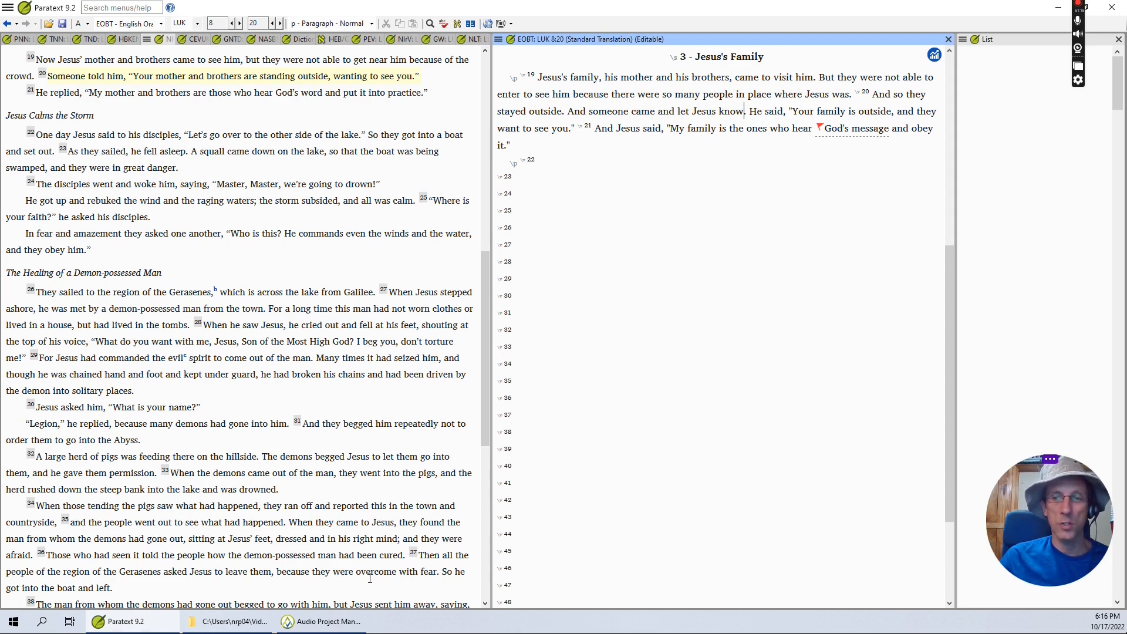
{"action": "mouse_move", "coordinate": [316, 625]}
{"action": "left_click", "coordinate": [316, 623]}
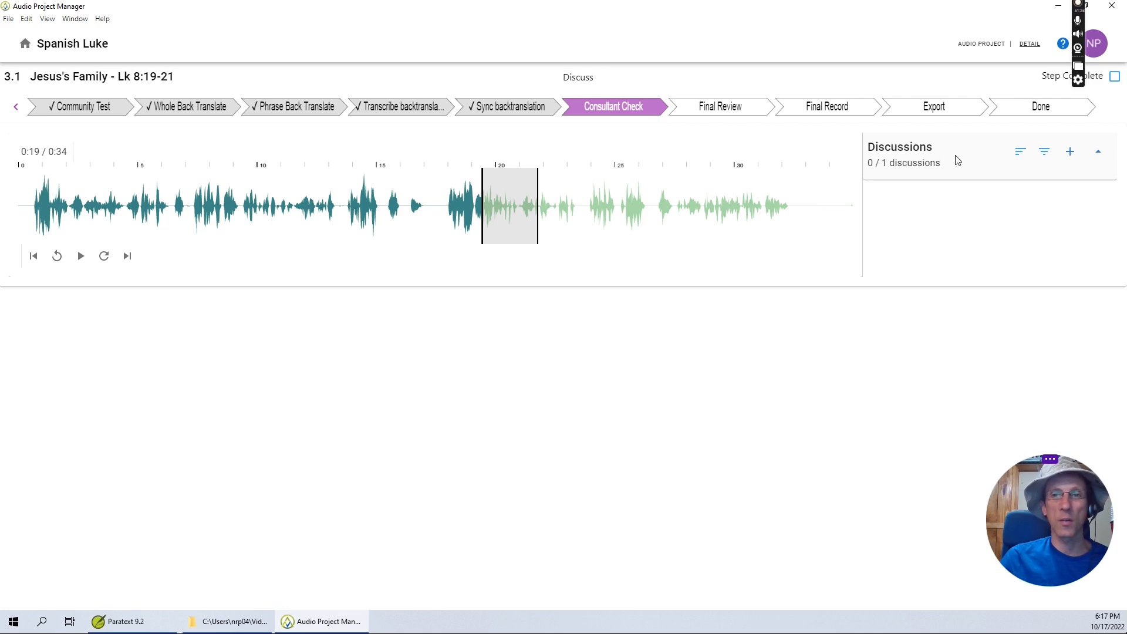
- Mark the Consultant Check and Final Review steps of Jesus's Family - Lk 8:19-21 as complete
{"action": "left_click", "coordinate": [16, 106]}
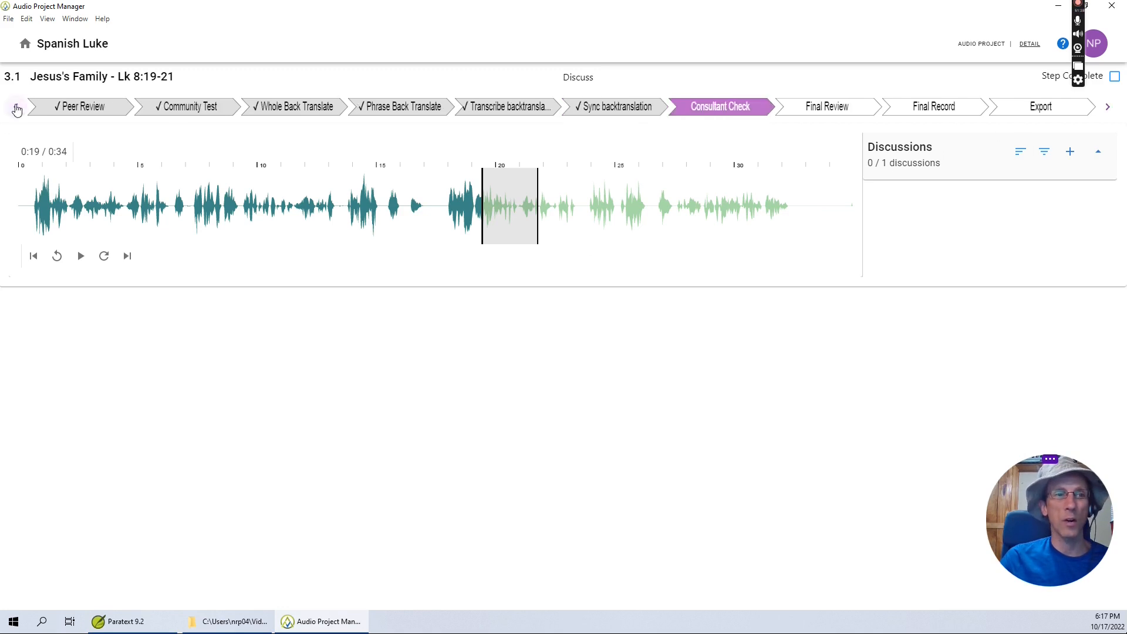
{"action": "left_click", "coordinate": [16, 107]}
{"action": "left_click", "coordinate": [16, 108]}
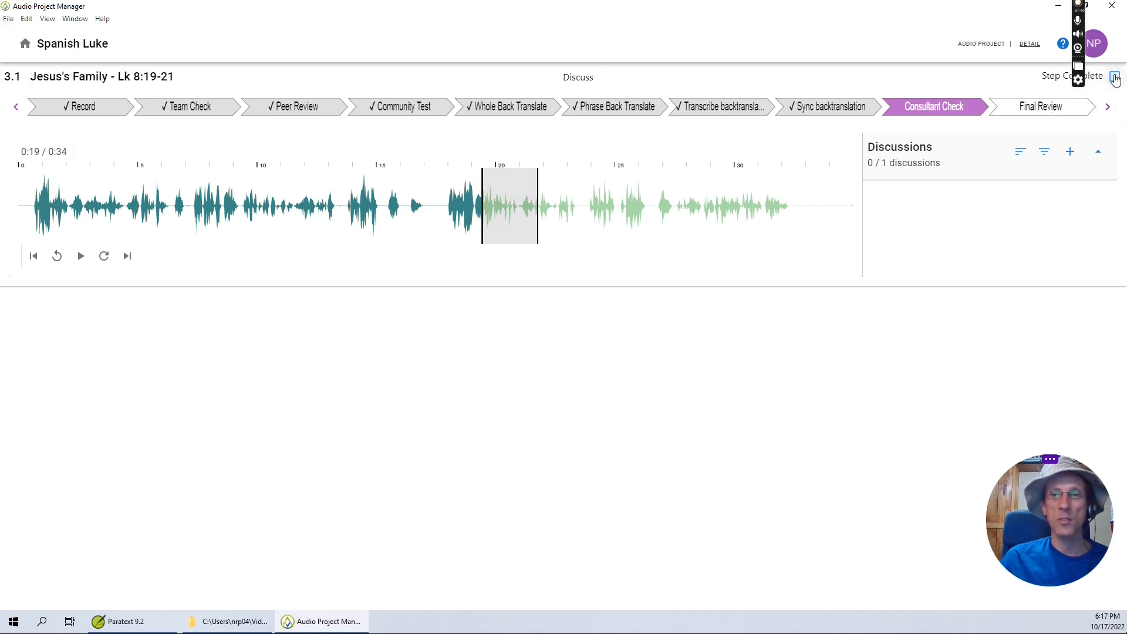
{"action": "left_click", "coordinate": [1115, 77]}
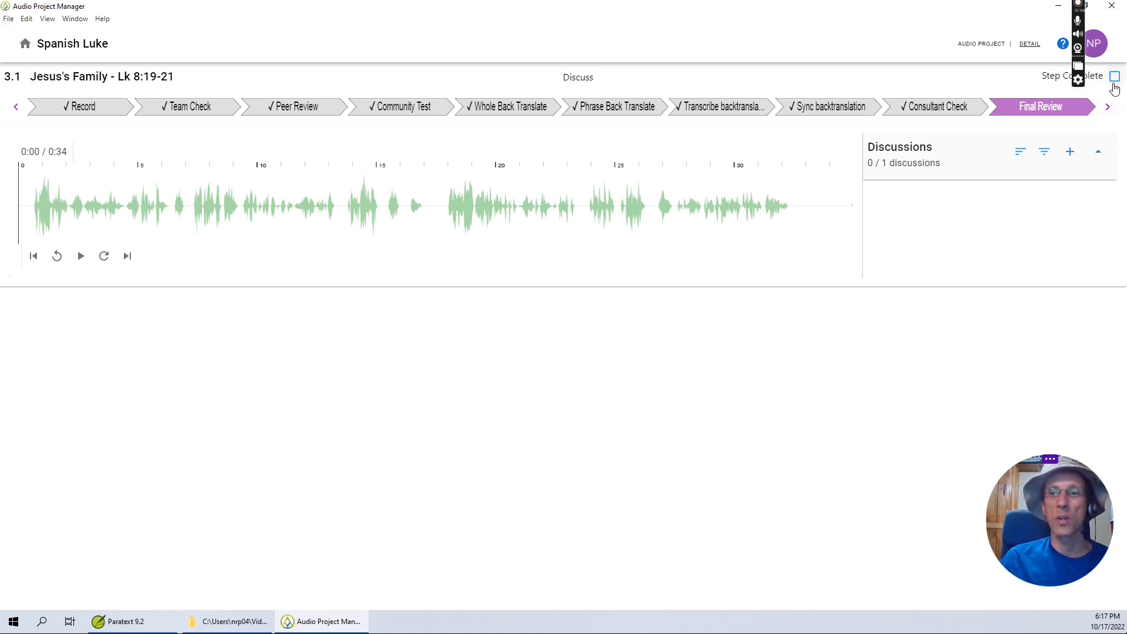
{"action": "left_click", "coordinate": [1114, 77]}
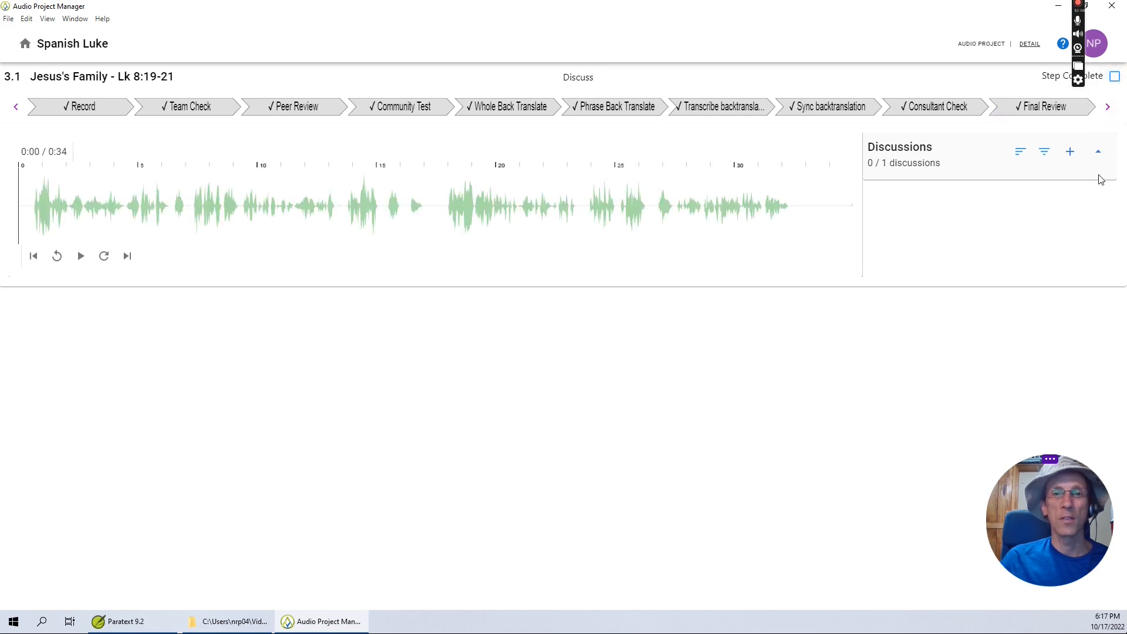
- Mark the remaining Final Record, Export and Done steps of the passage as complete
{"action": "left_click", "coordinate": [1107, 107]}
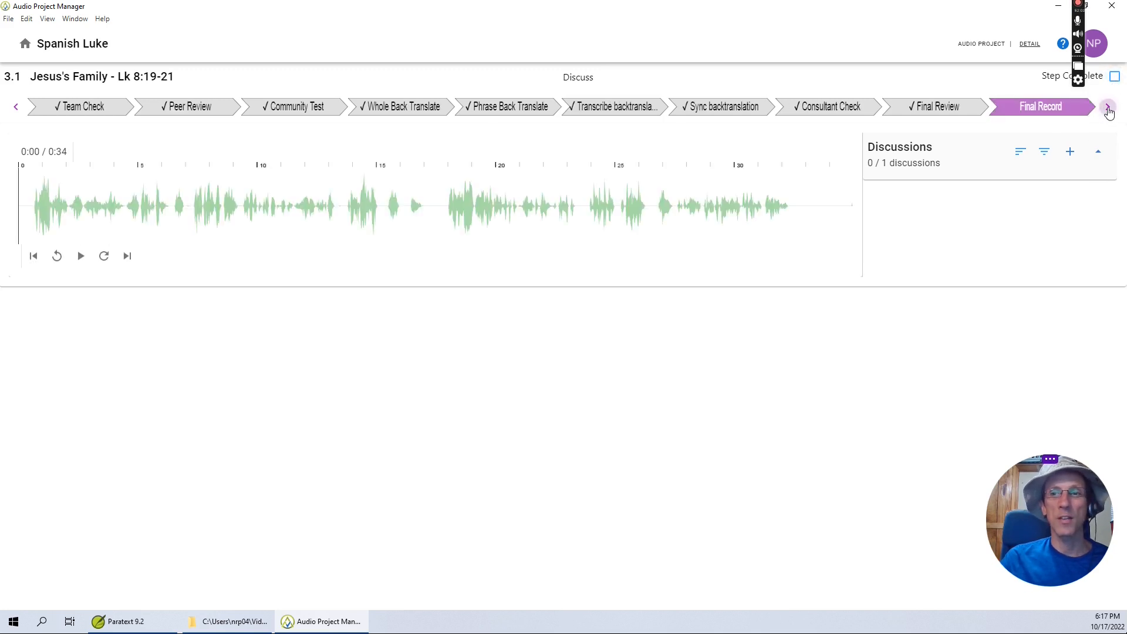
{"action": "left_click", "coordinate": [1107, 107]}
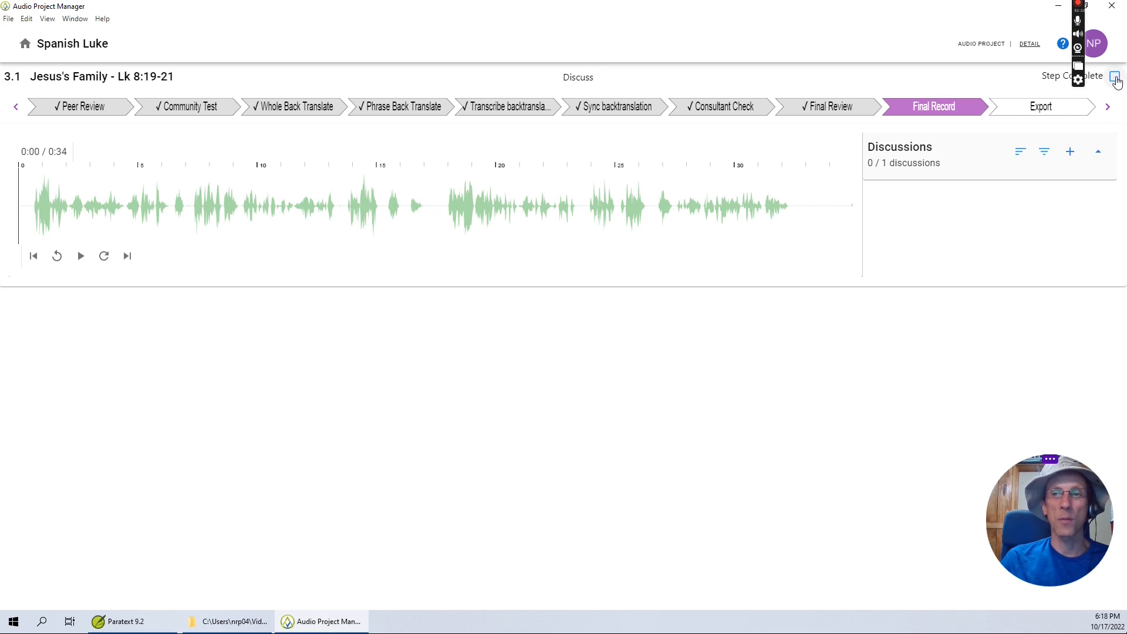
{"action": "left_click", "coordinate": [1114, 77]}
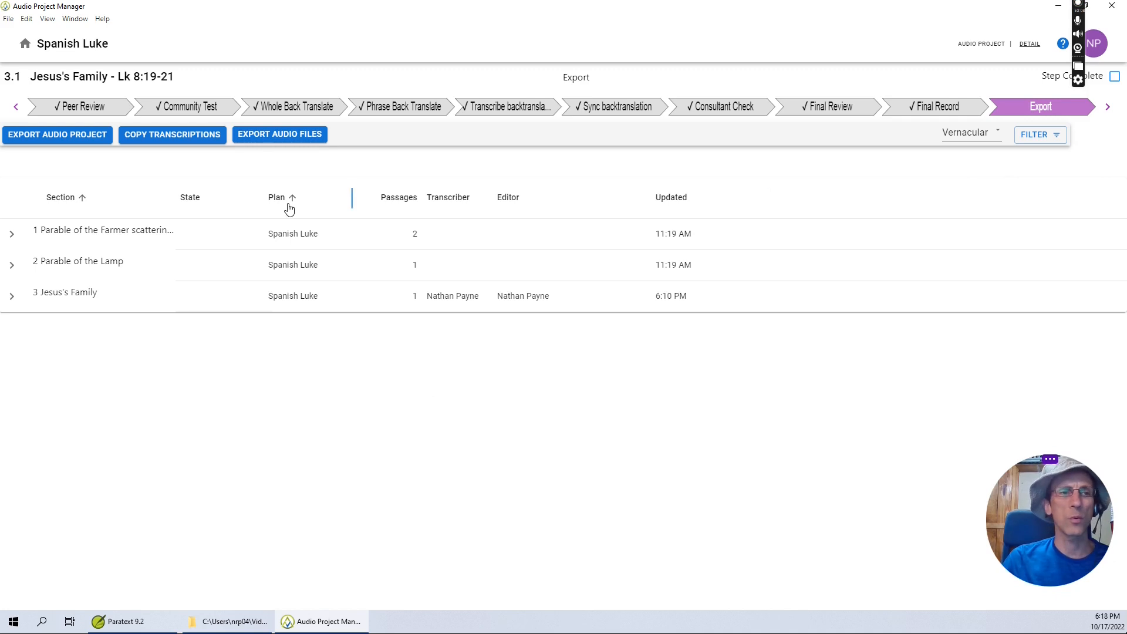
{"action": "left_click", "coordinate": [1115, 77]}
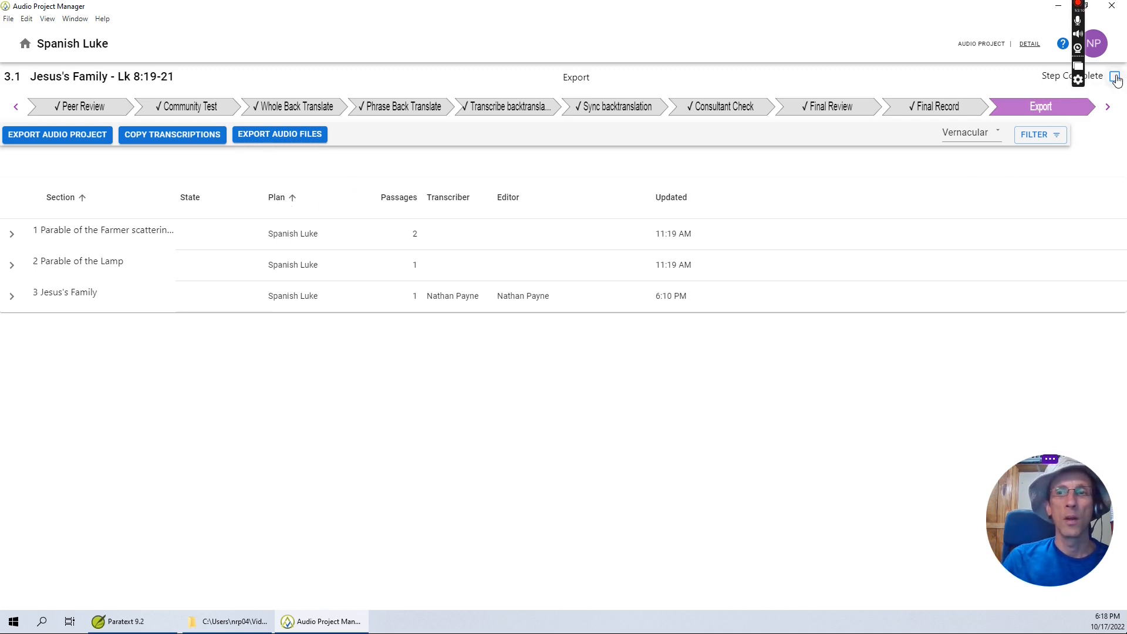
{"action": "left_click", "coordinate": [1108, 110]}
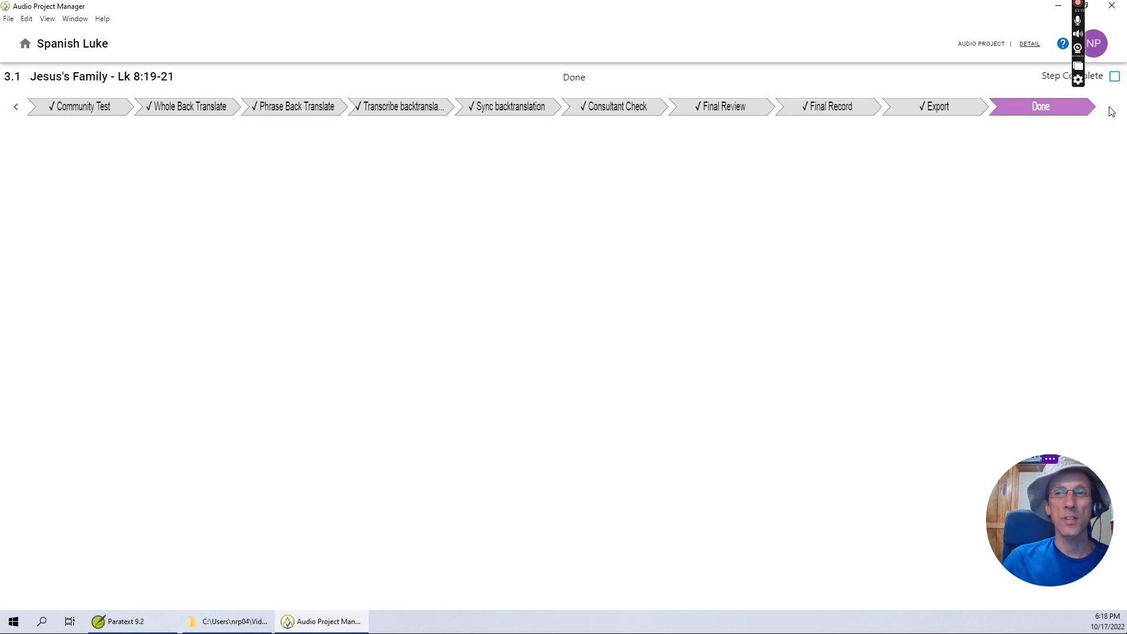
{"action": "left_click", "coordinate": [1115, 77]}
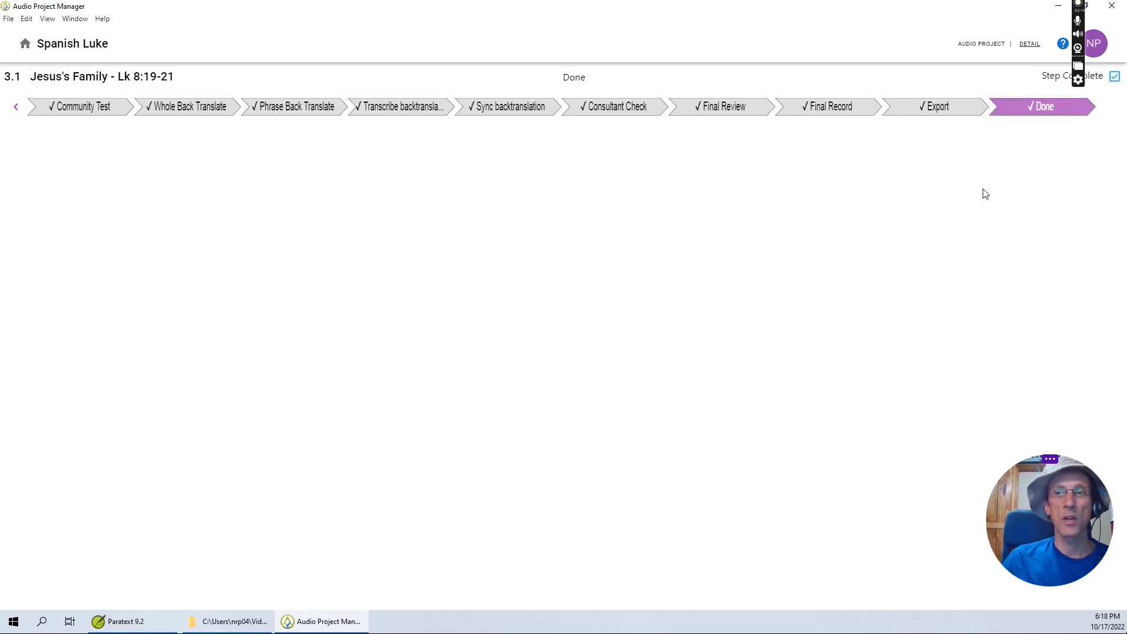